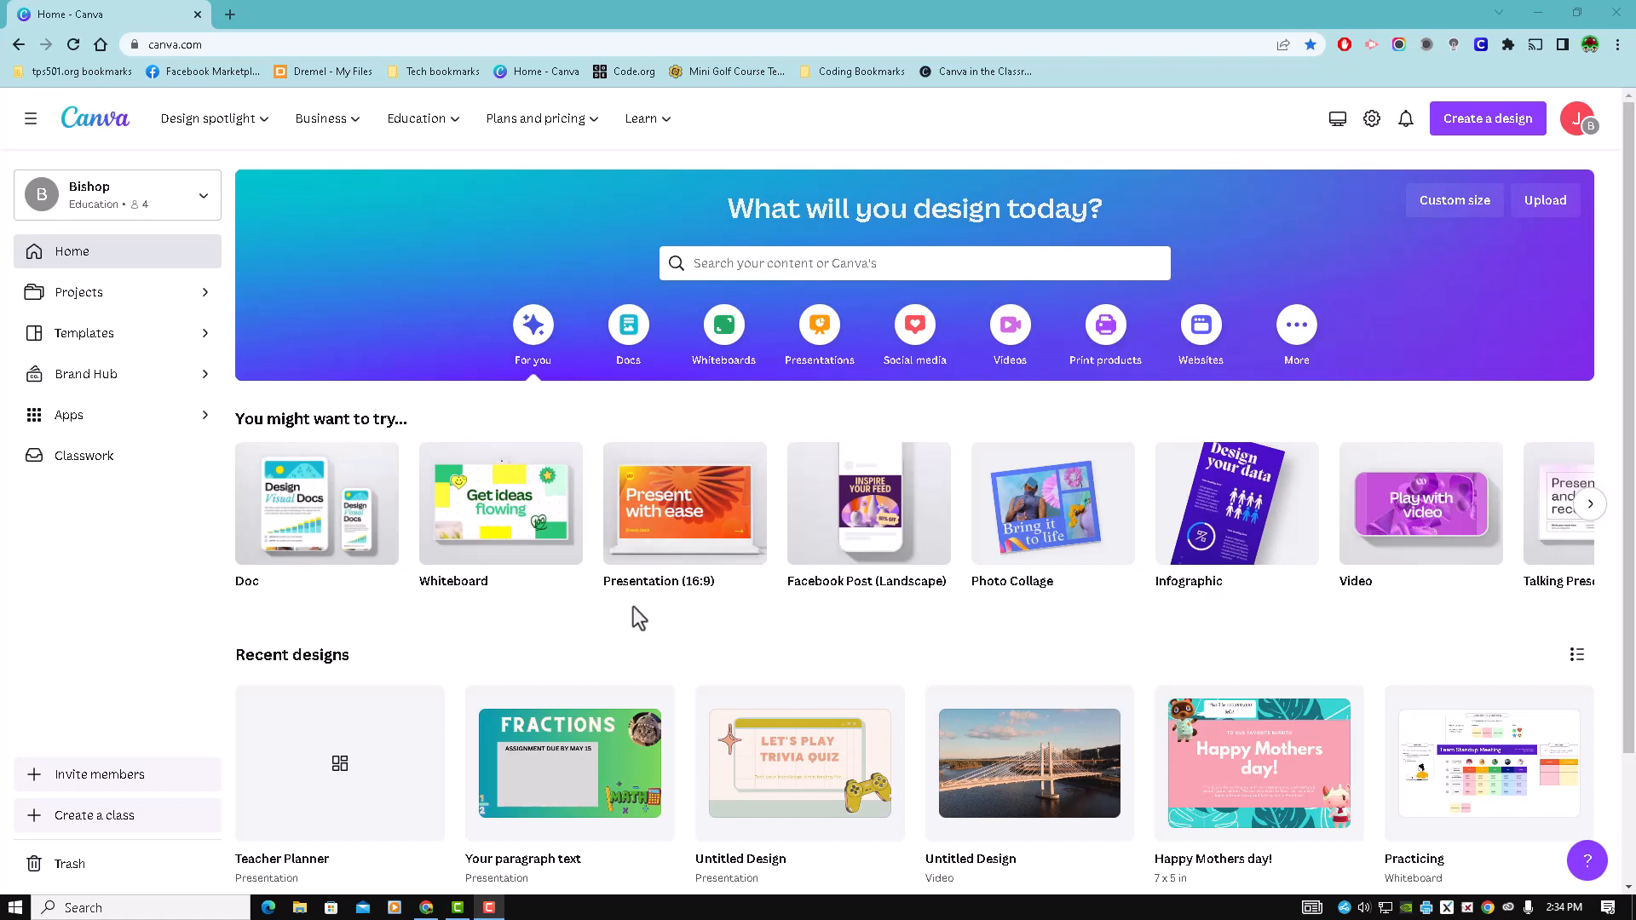
# - Open the Teacher Planner design and review its sharing options for adding people and collaboration link access
pyautogui.click(369, 771)
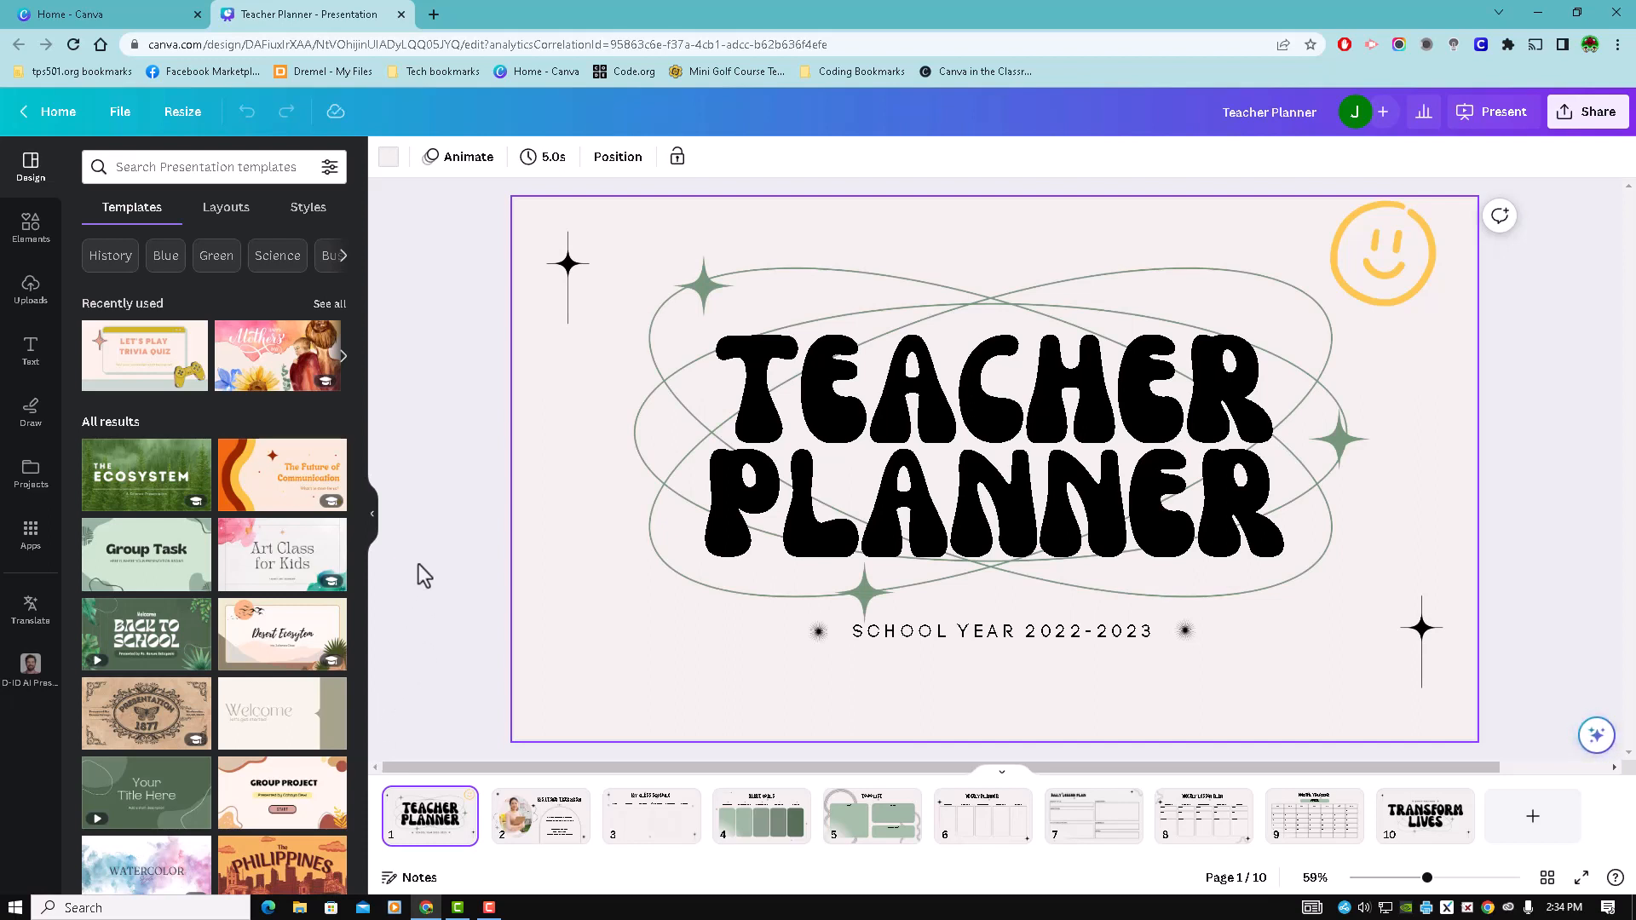
pyautogui.click(1593, 119)
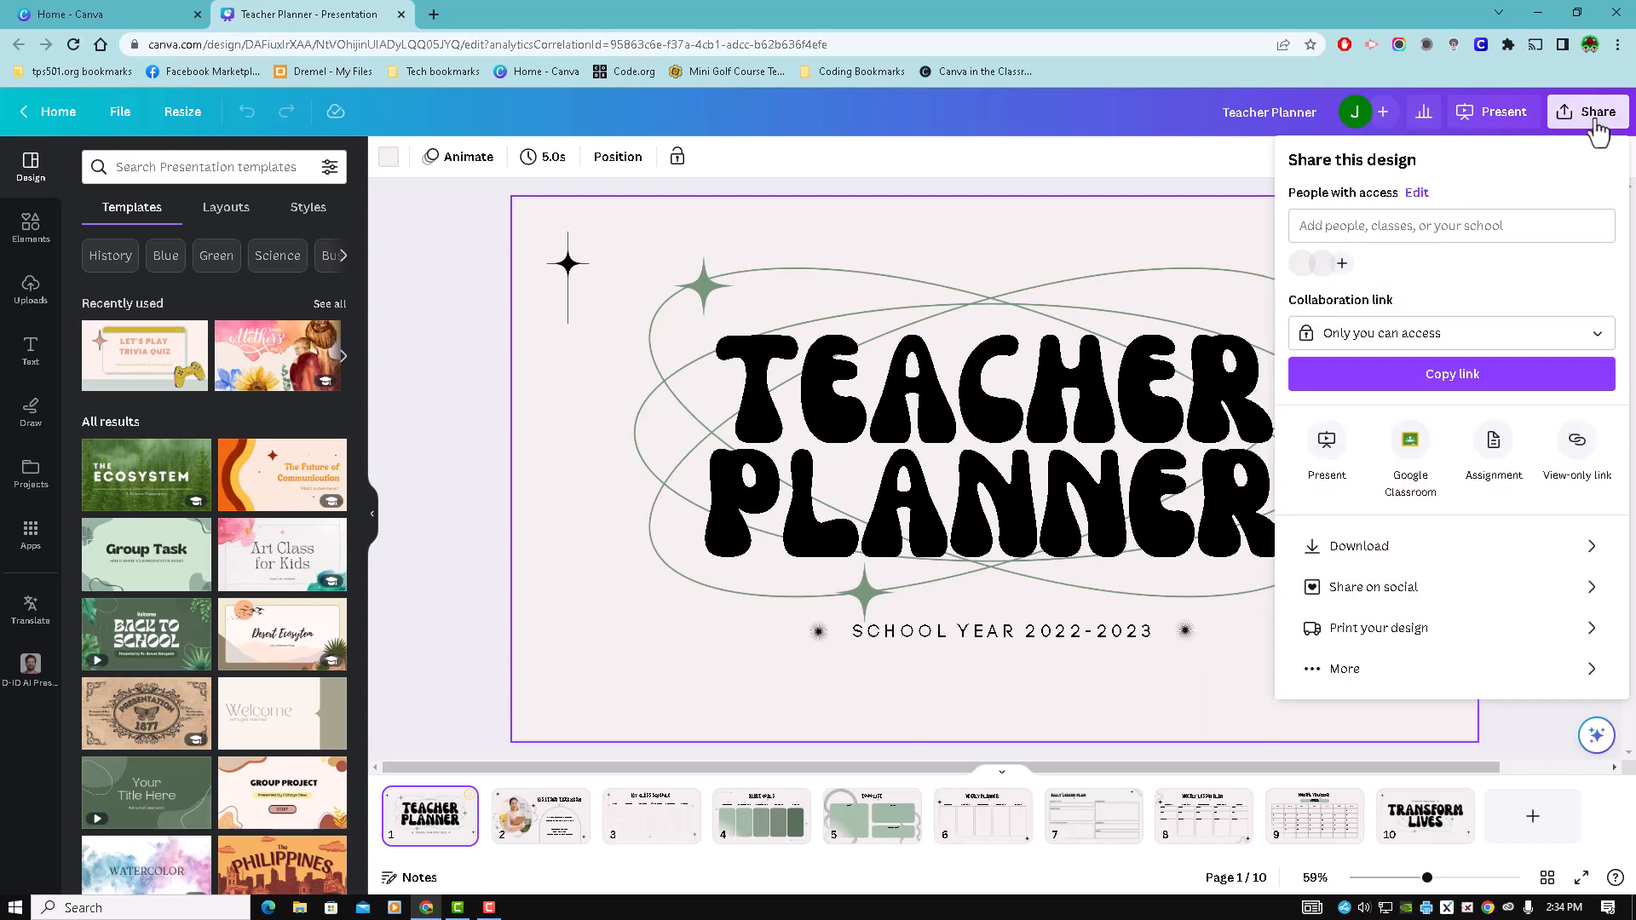
pyautogui.click(1386, 227)
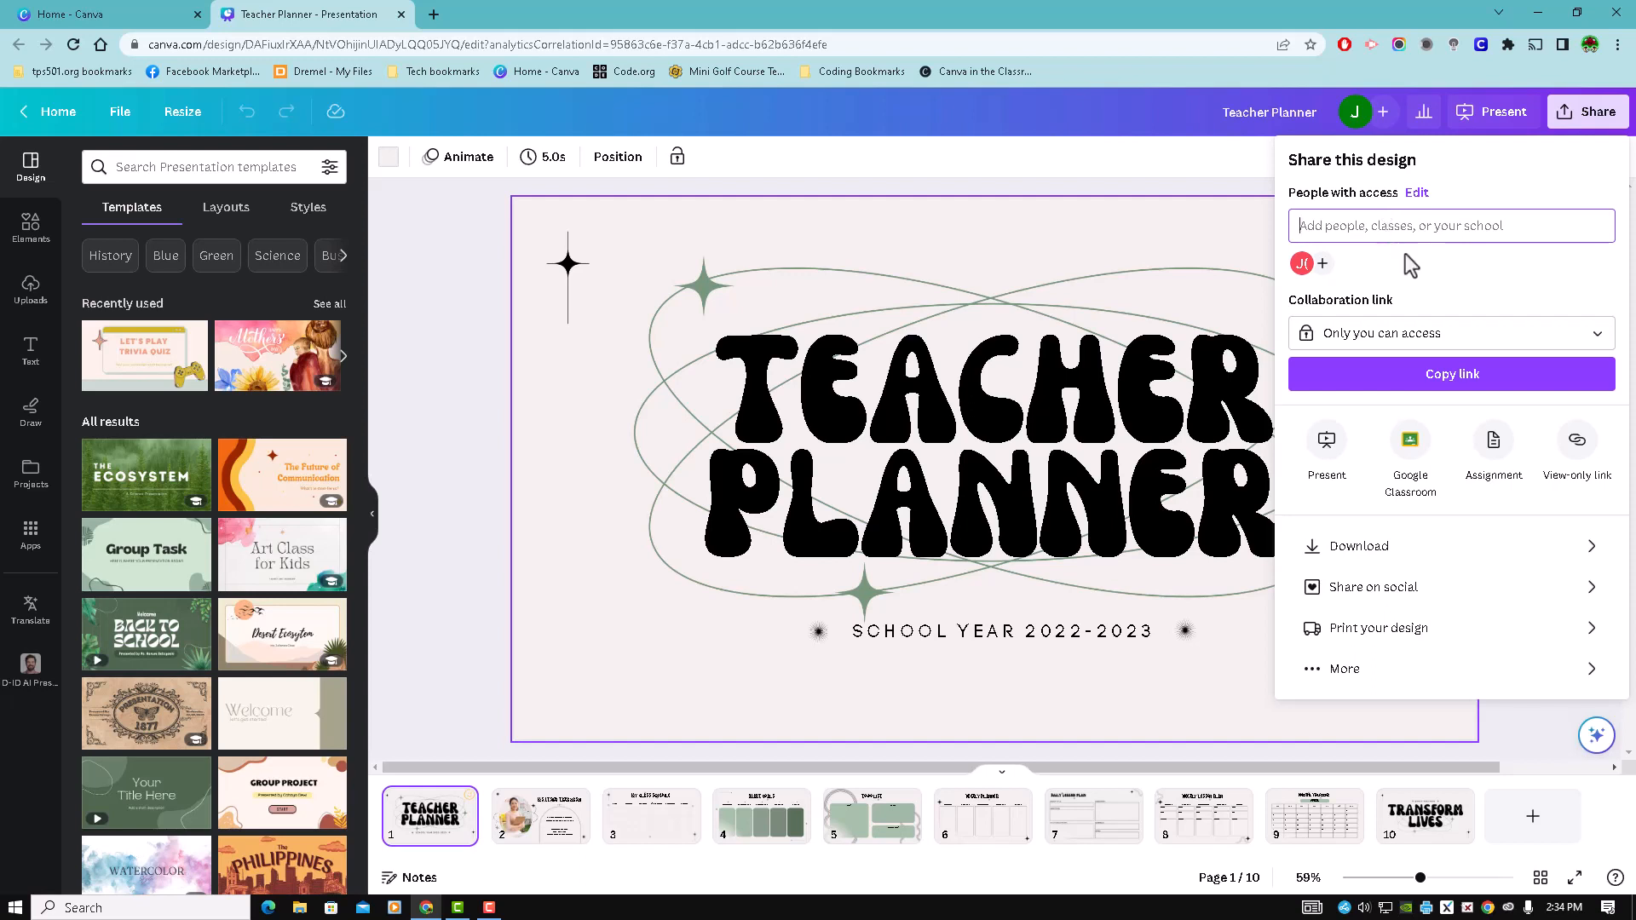
pyautogui.click(1501, 345)
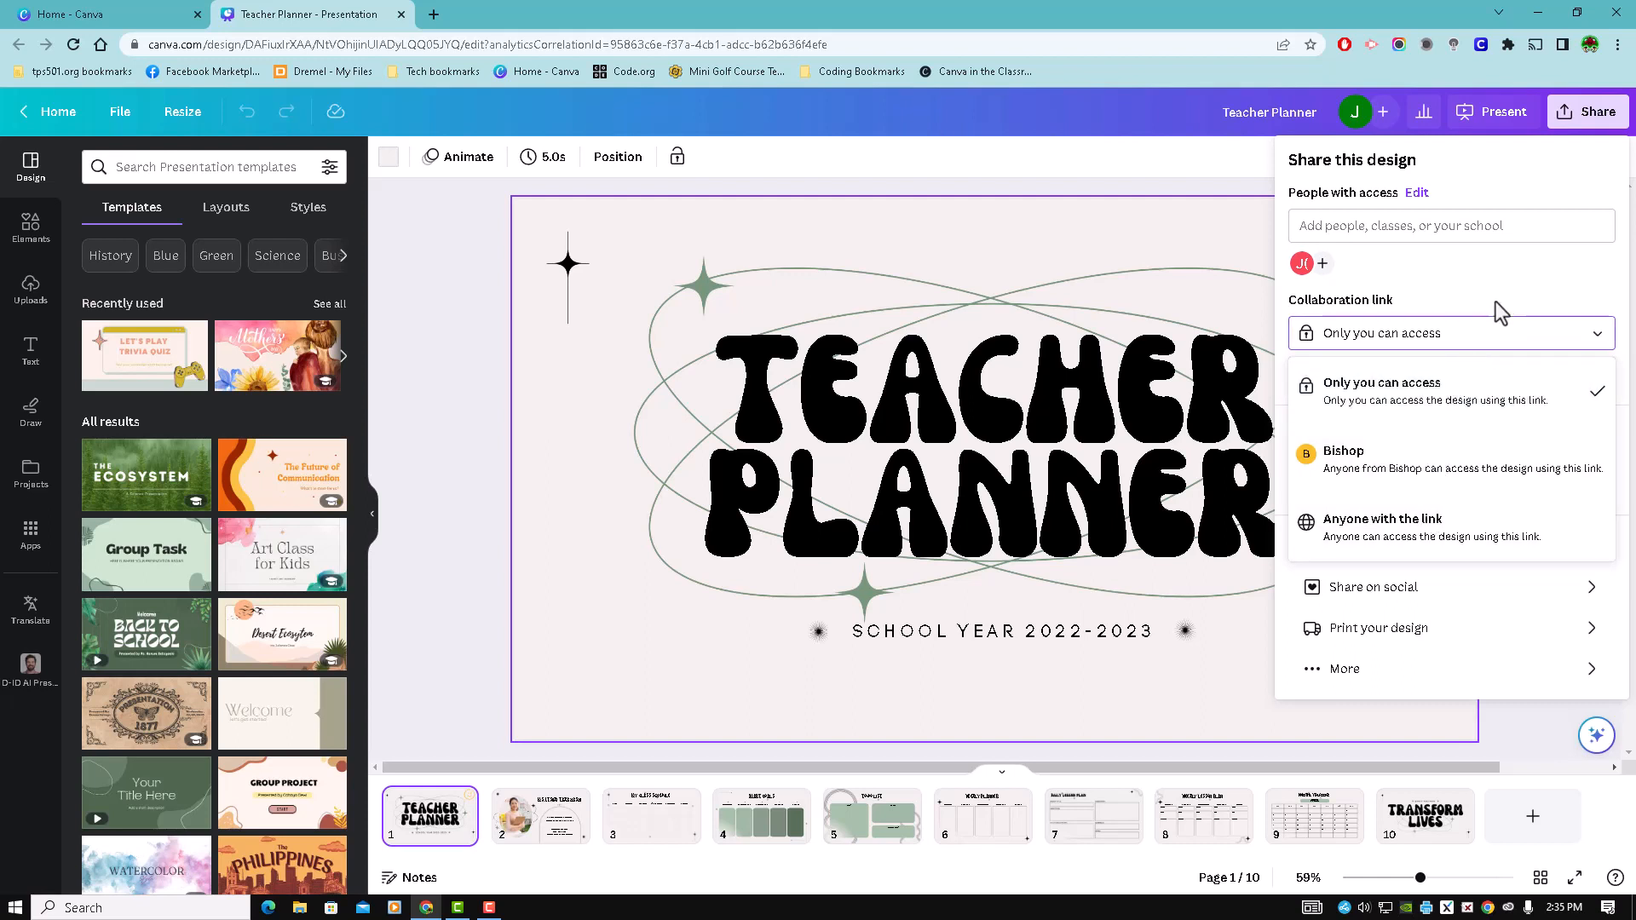
pyautogui.click(1505, 280)
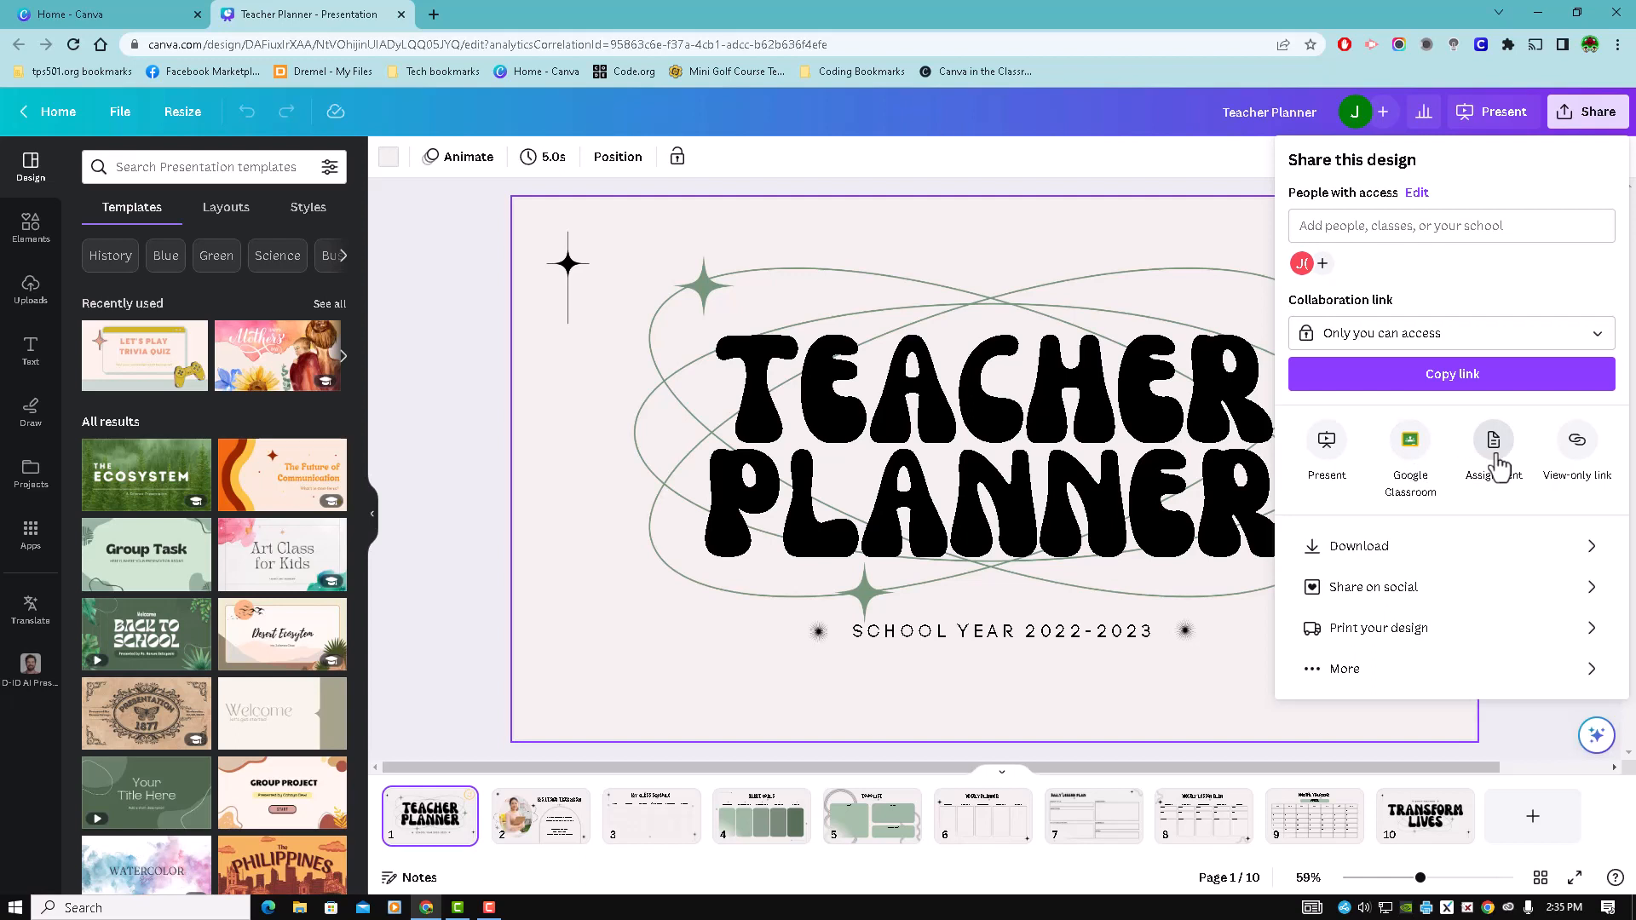
# - Share the design to the Arduino Innovation class in Google Classroom, choosing Create assignment as the action
pyautogui.click(1412, 452)
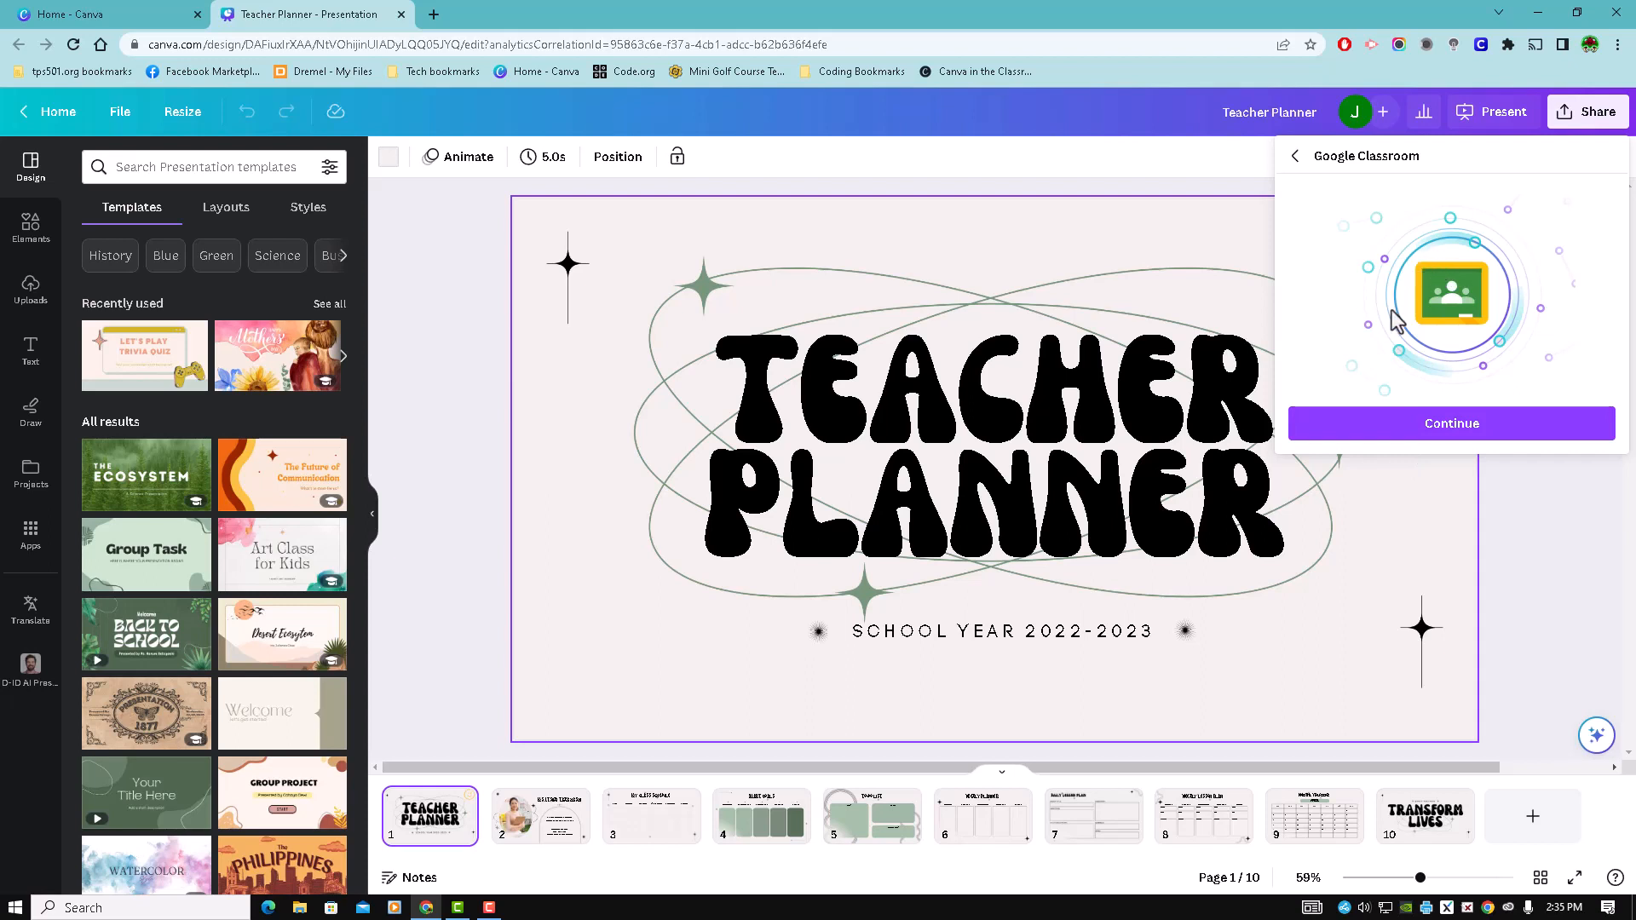
pyautogui.click(1455, 431)
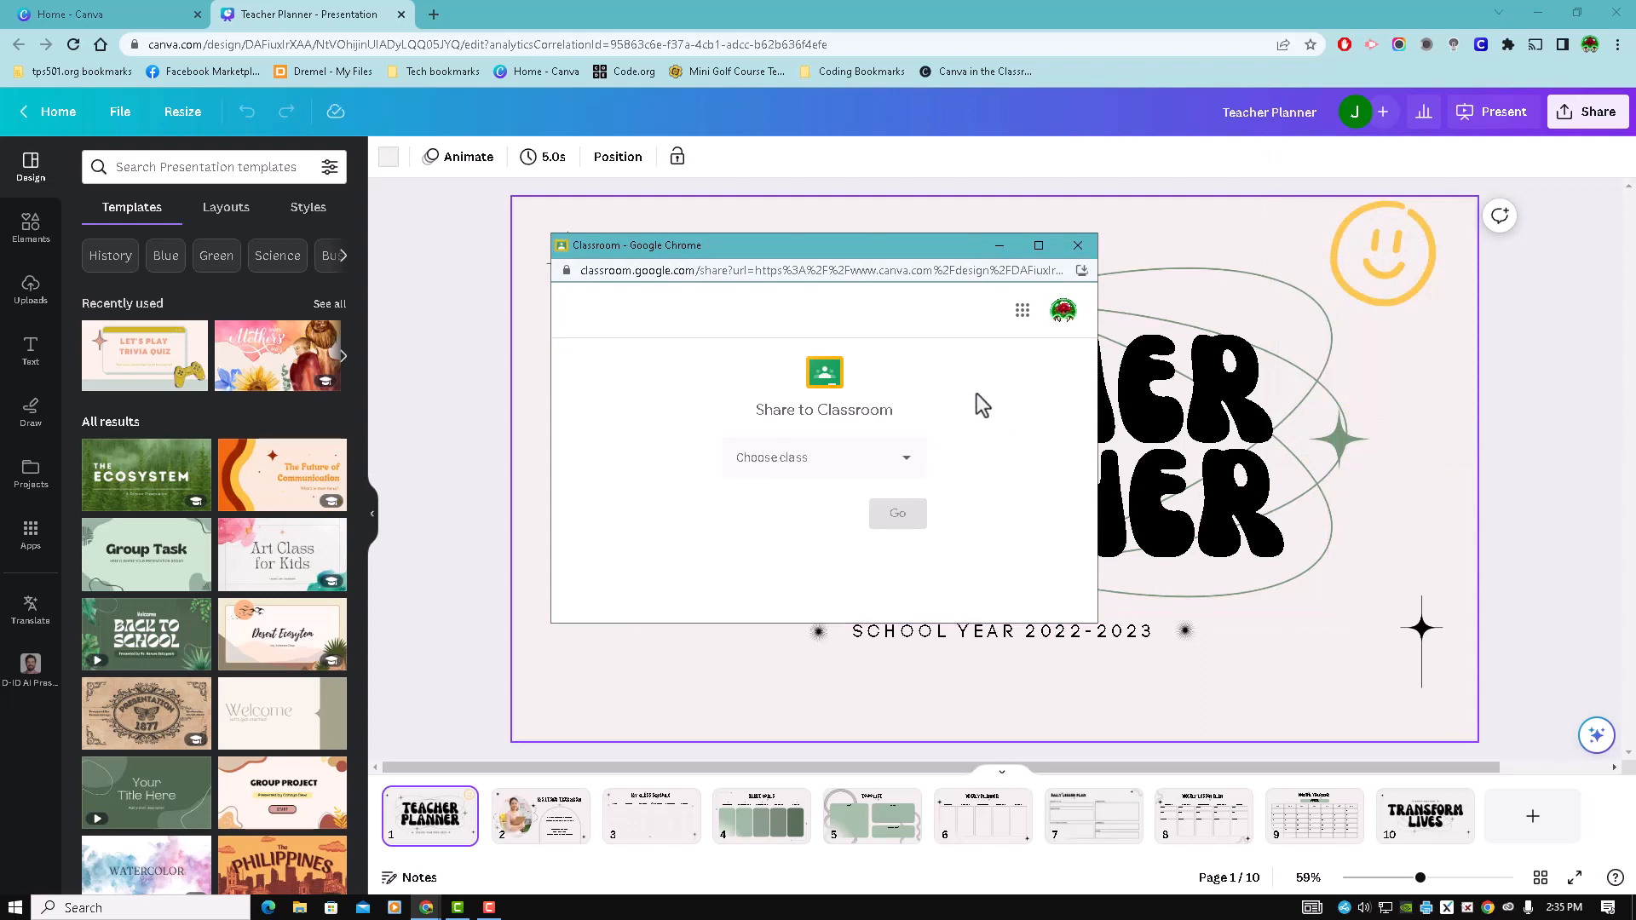
pyautogui.click(909, 459)
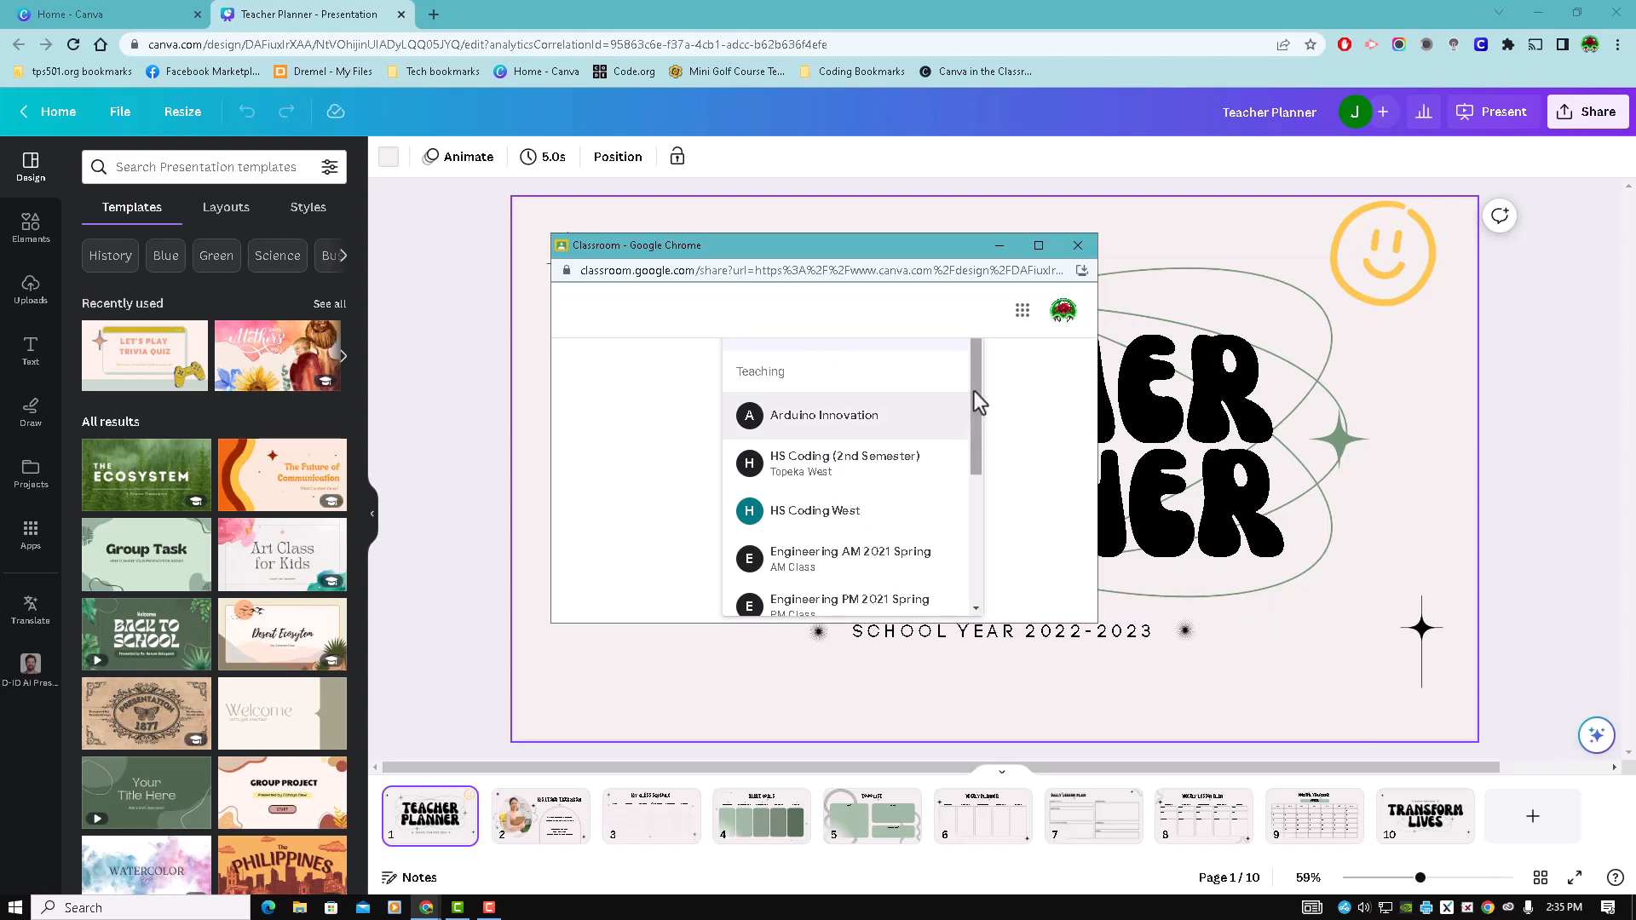
pyautogui.moveTo(974, 391)
pyautogui.mouseDown()
pyautogui.moveTo(1001, 537)
pyautogui.moveTo(965, 463)
pyautogui.moveTo(973, 405)
pyautogui.mouseUp()
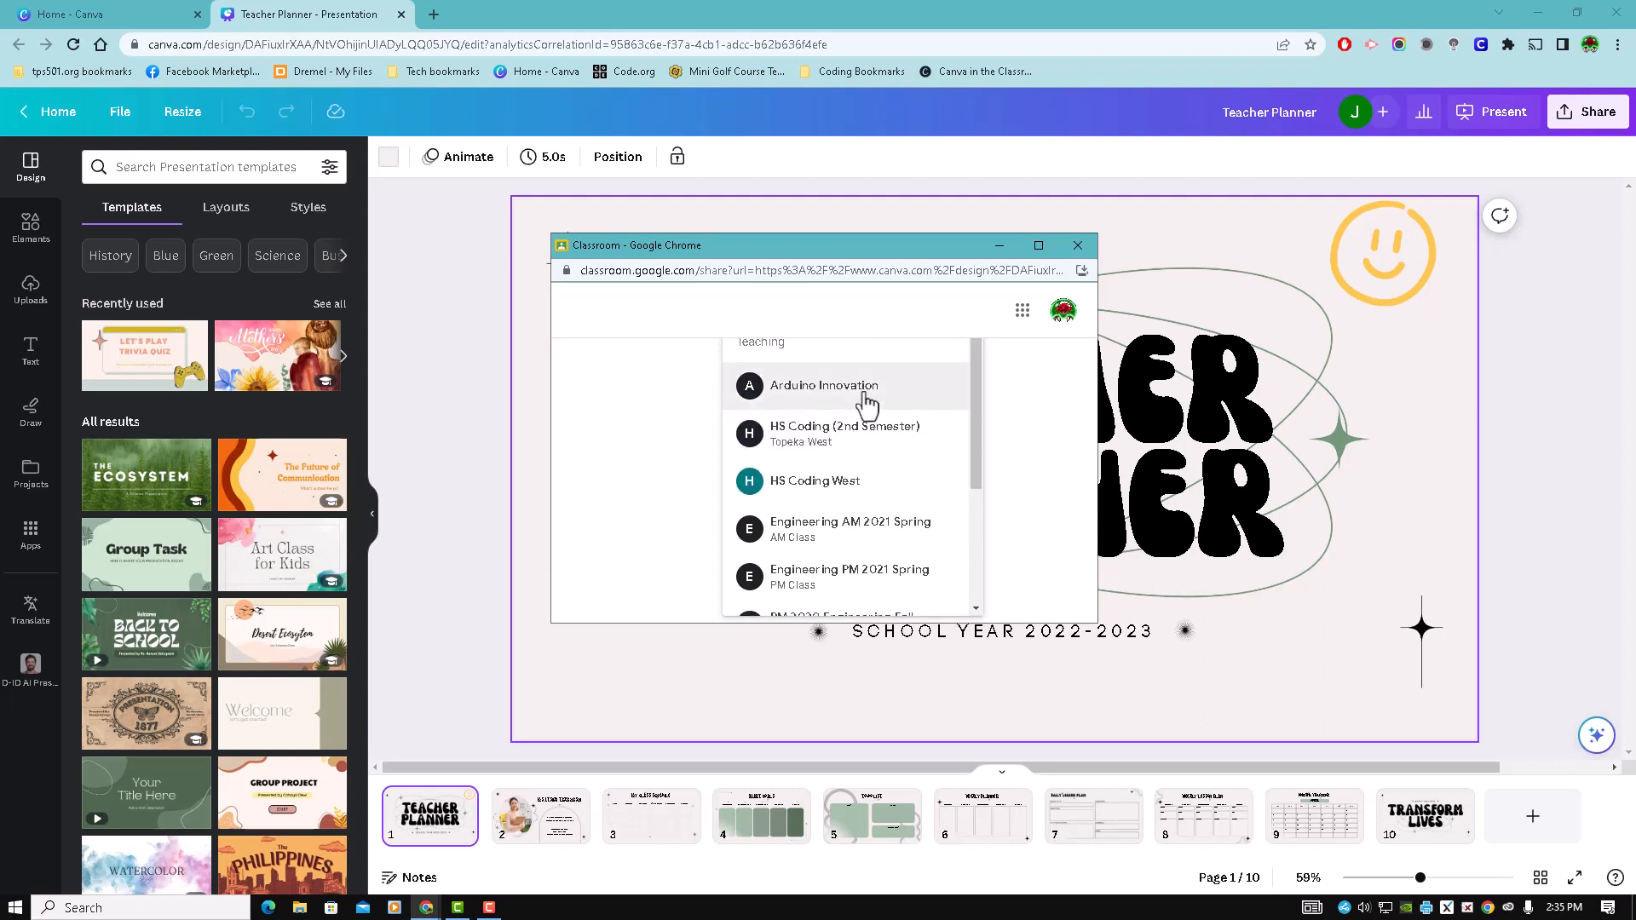
pyautogui.click(876, 402)
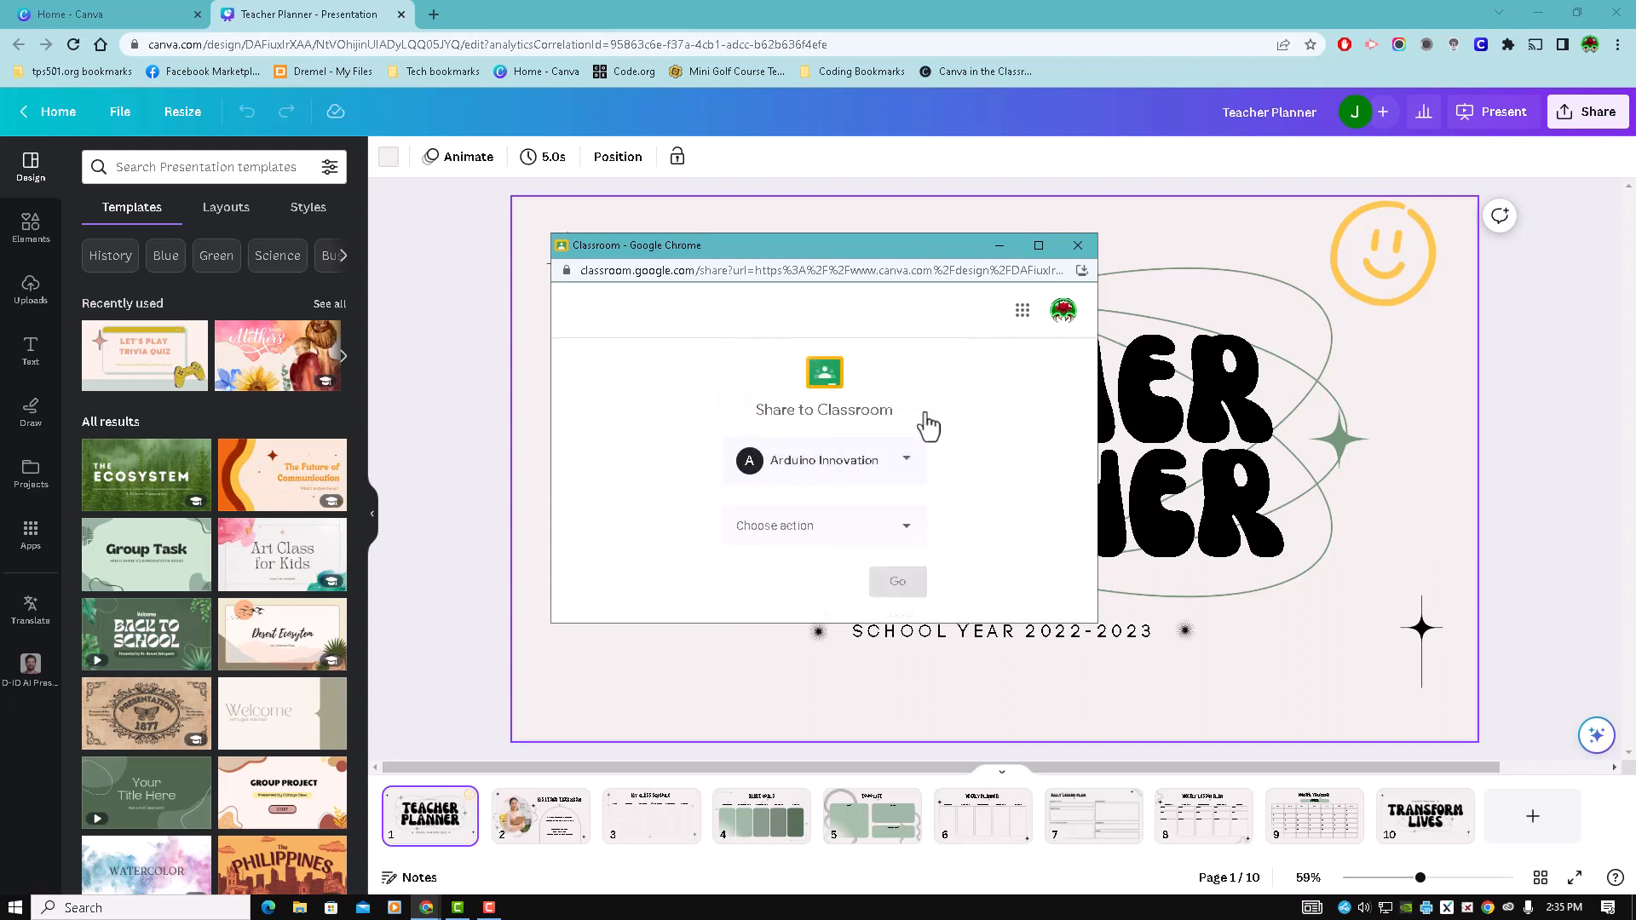
pyautogui.click(897, 533)
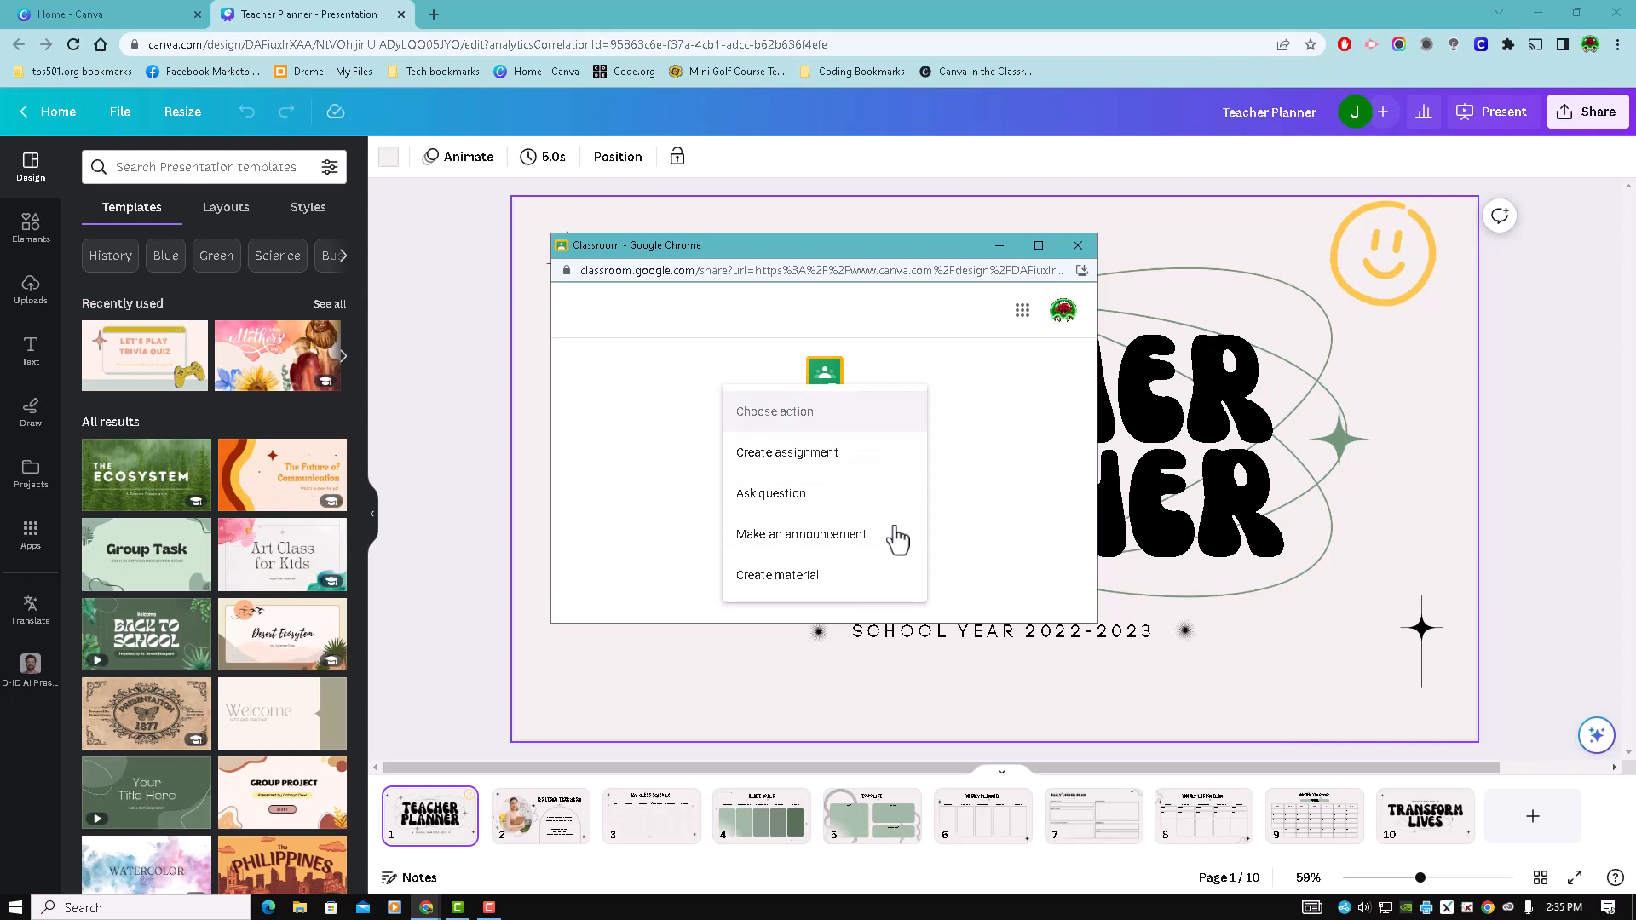
pyautogui.click(791, 460)
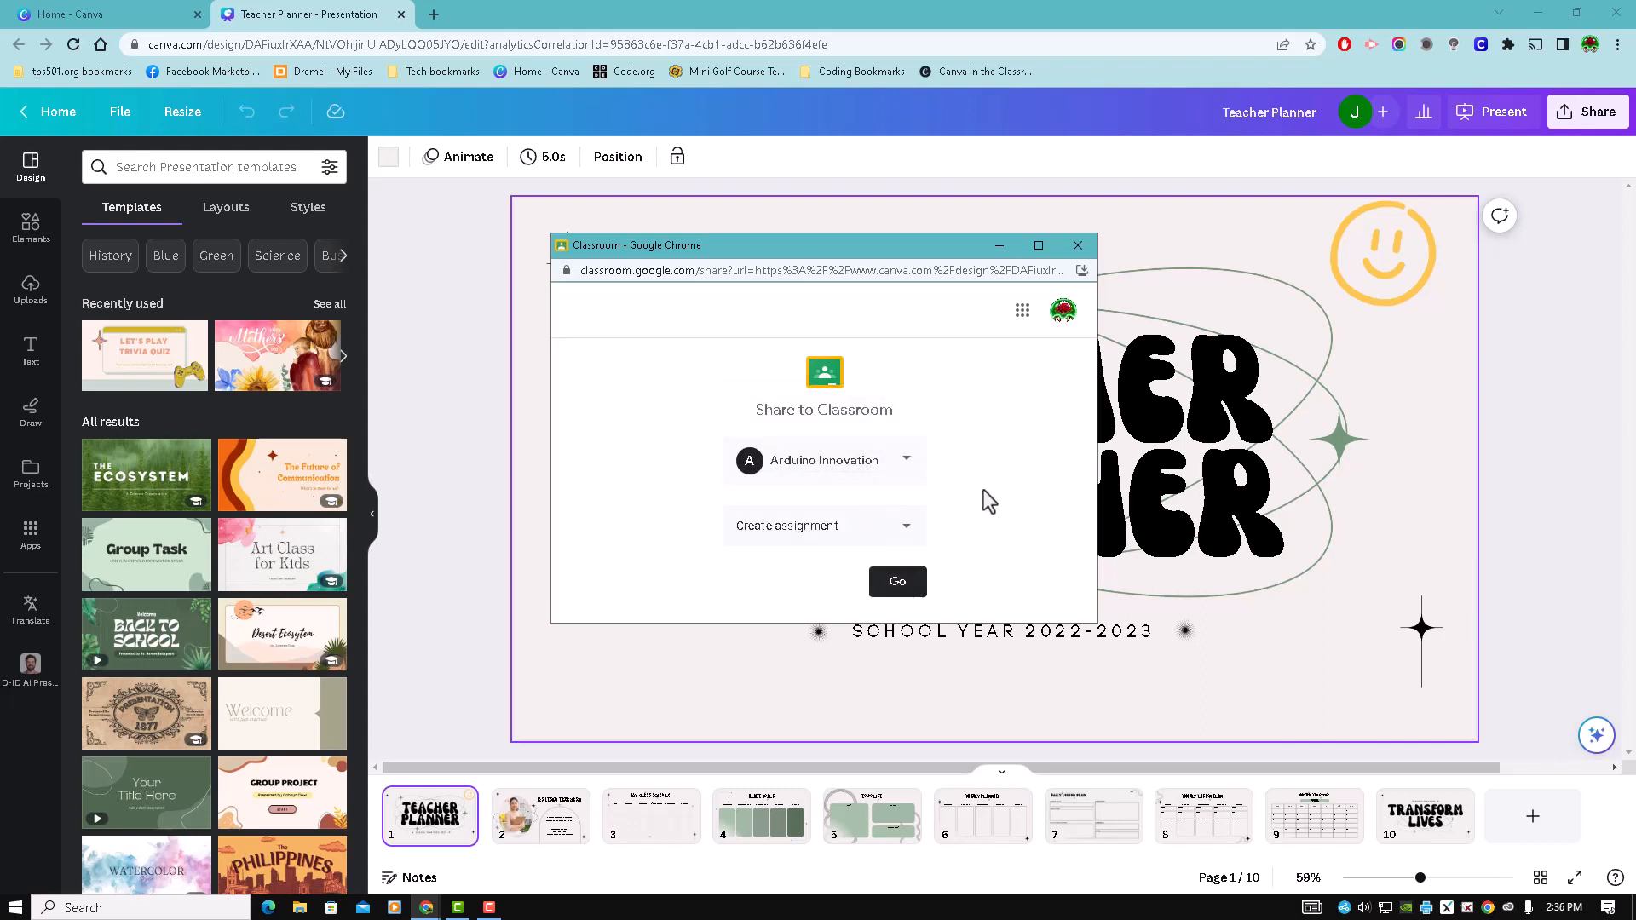
pyautogui.click(898, 582)
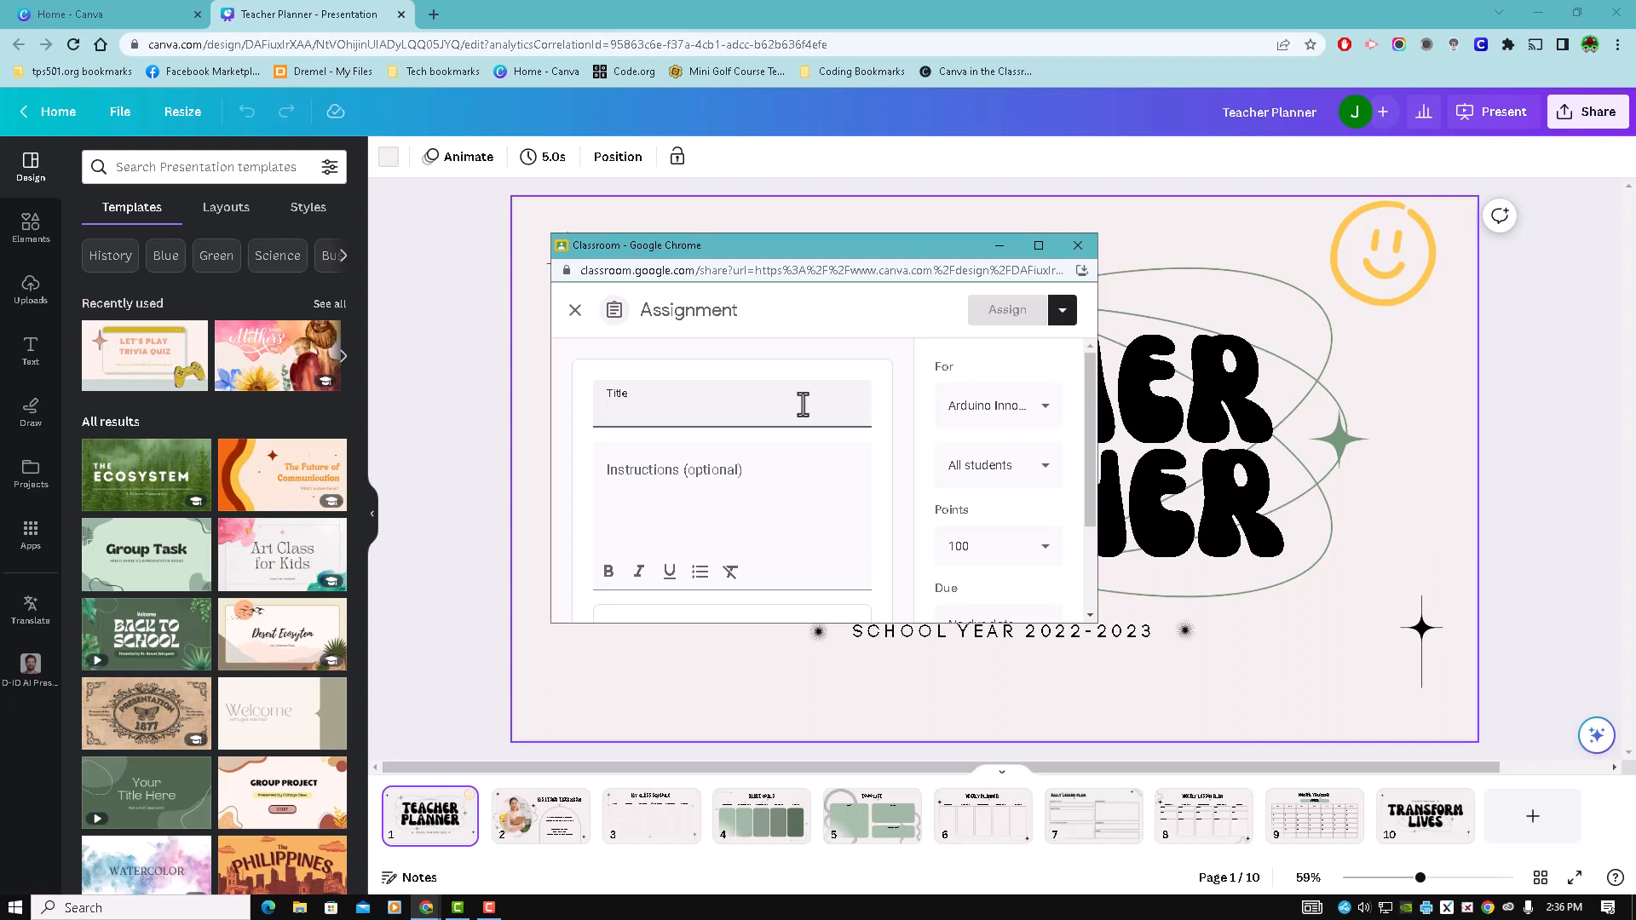
# - Title the assignment "Teacher Planner" and enter the instructions "Go through the slides and finish the work"
pyautogui.write('Teache')
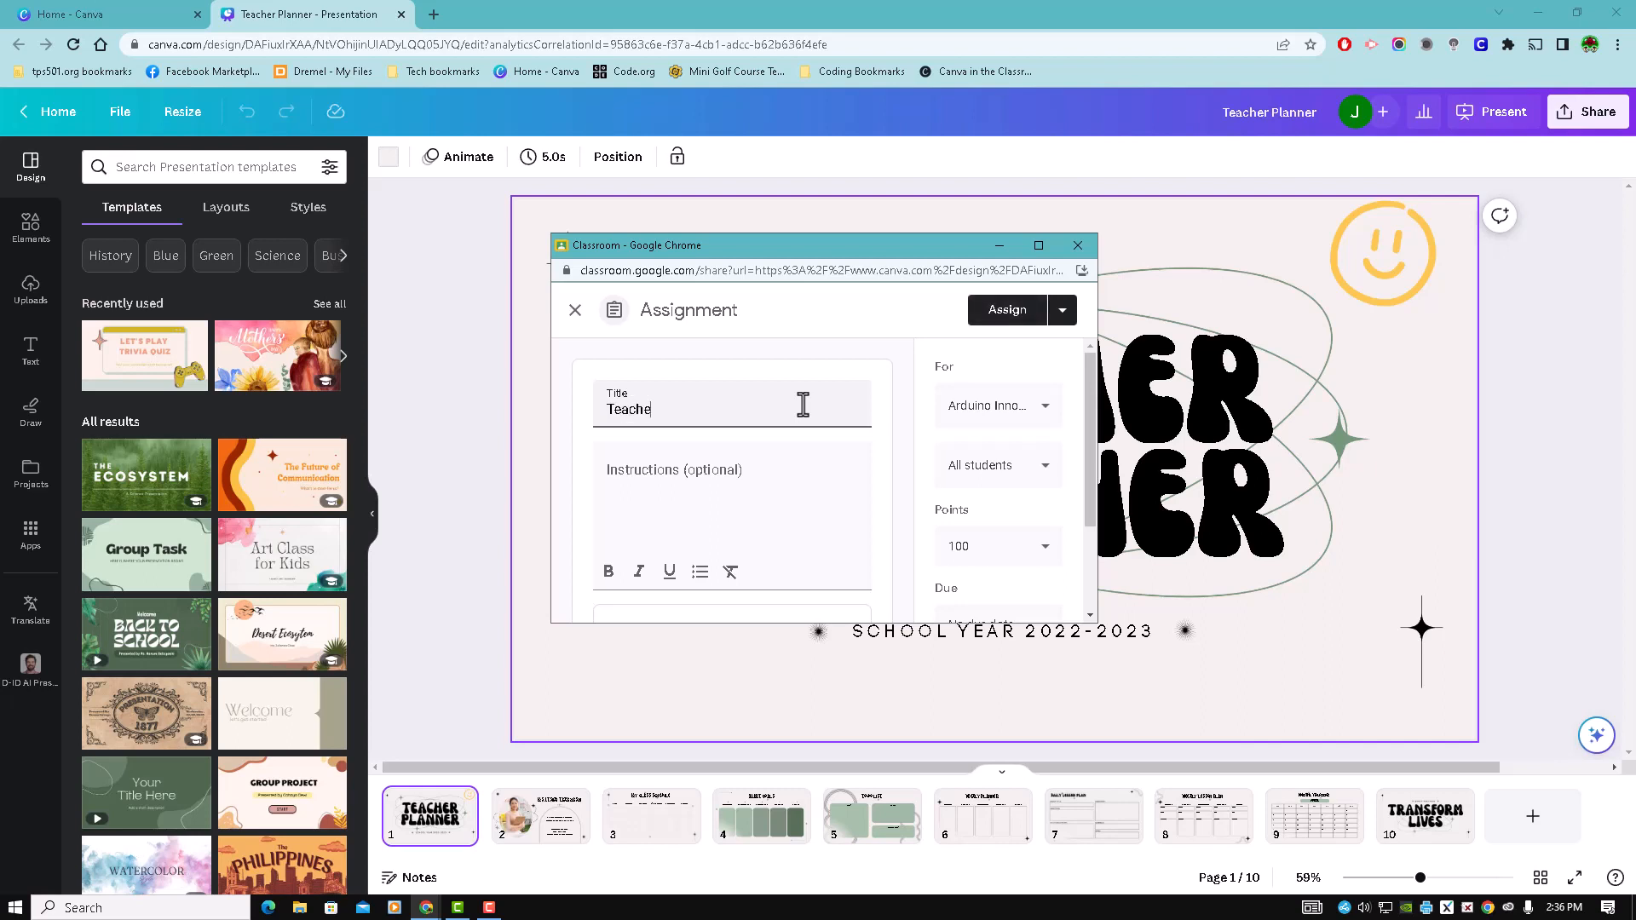
pyautogui.write('r Planner')
pyautogui.click(676, 475)
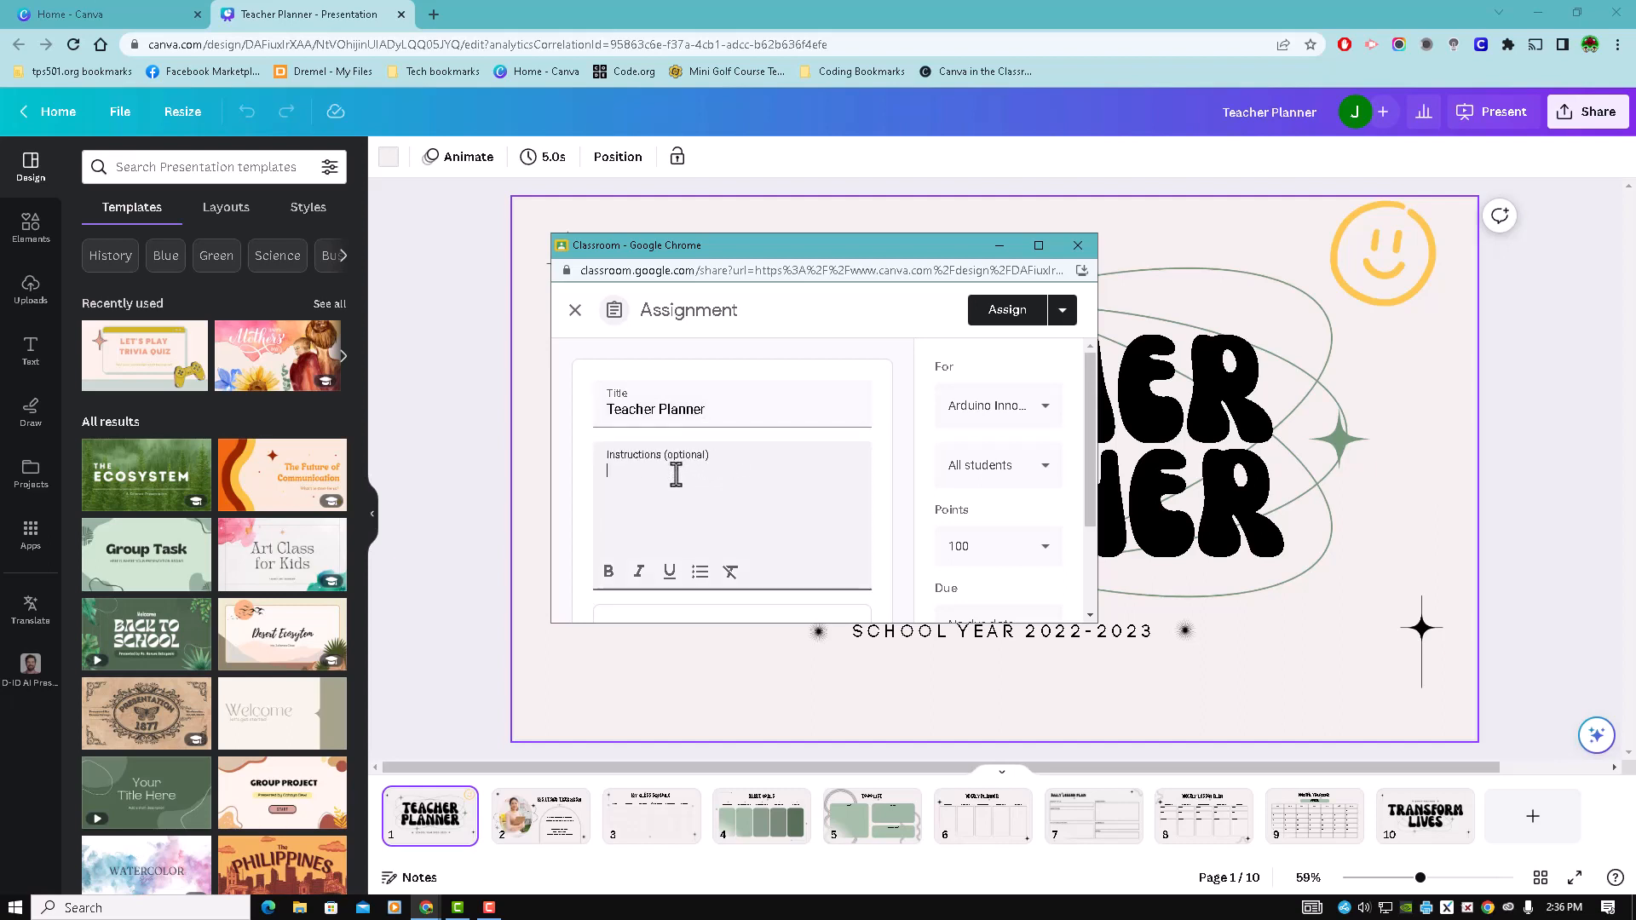
pyautogui.write('Go through the slides and finish the work')
# - Check the remaining assignment settings, assign the Teacher Planner work to the class and close the Classroom window
pyautogui.moveTo(1093, 416); pyautogui.dragTo(1098, 454)
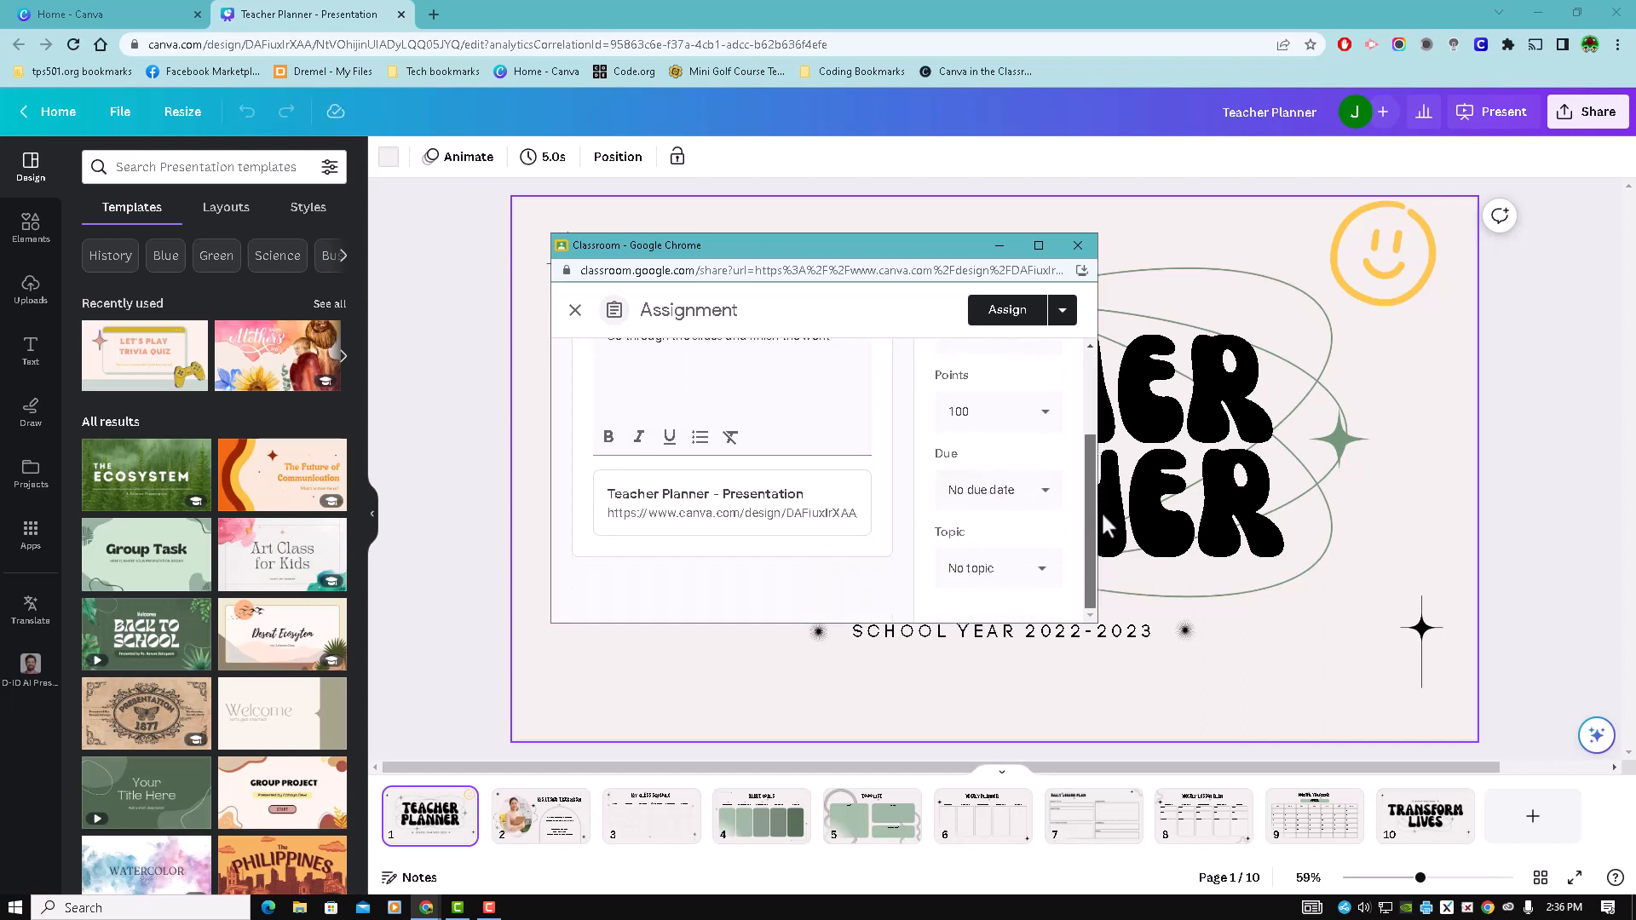
pyautogui.scroll(2, 1093, 422)
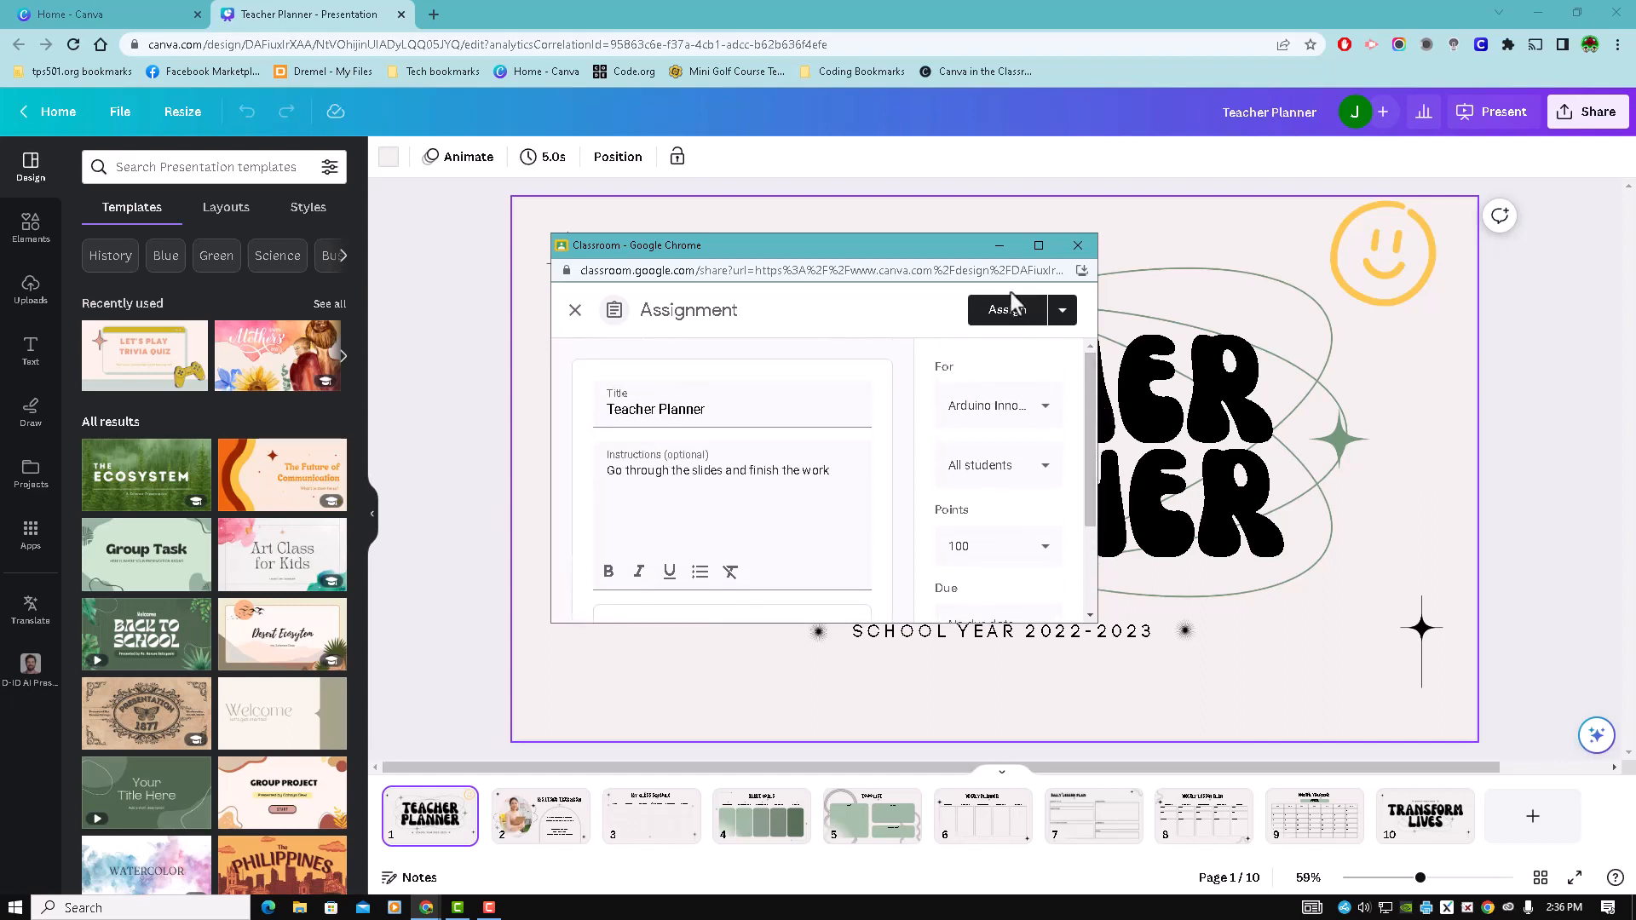
pyautogui.click(1009, 313)
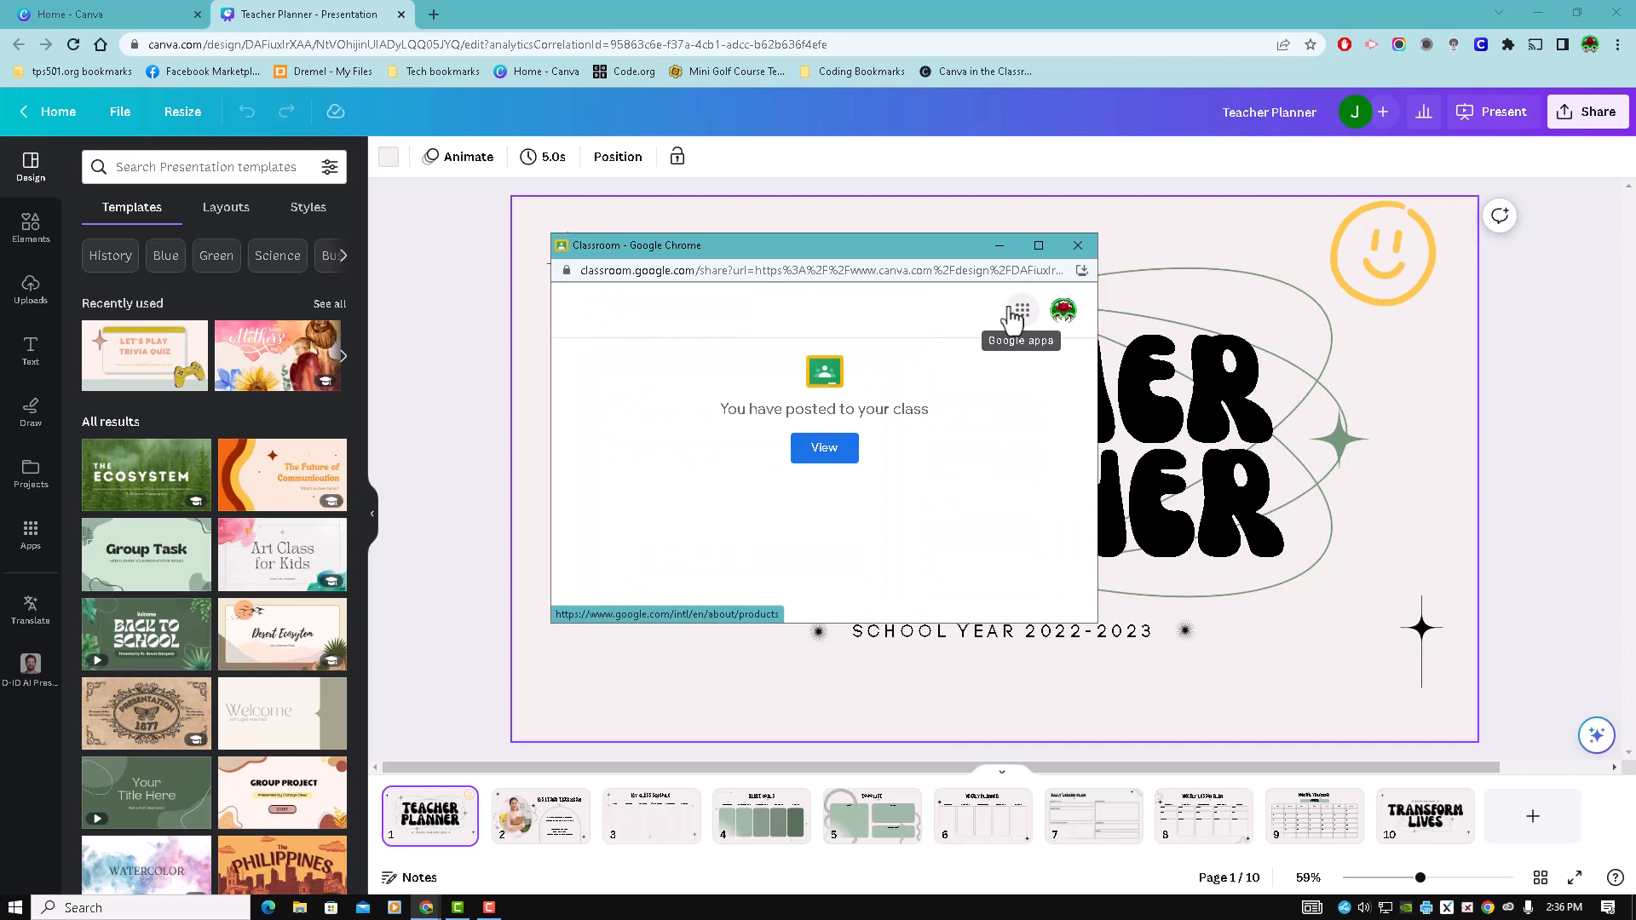
pyautogui.click(1077, 246)
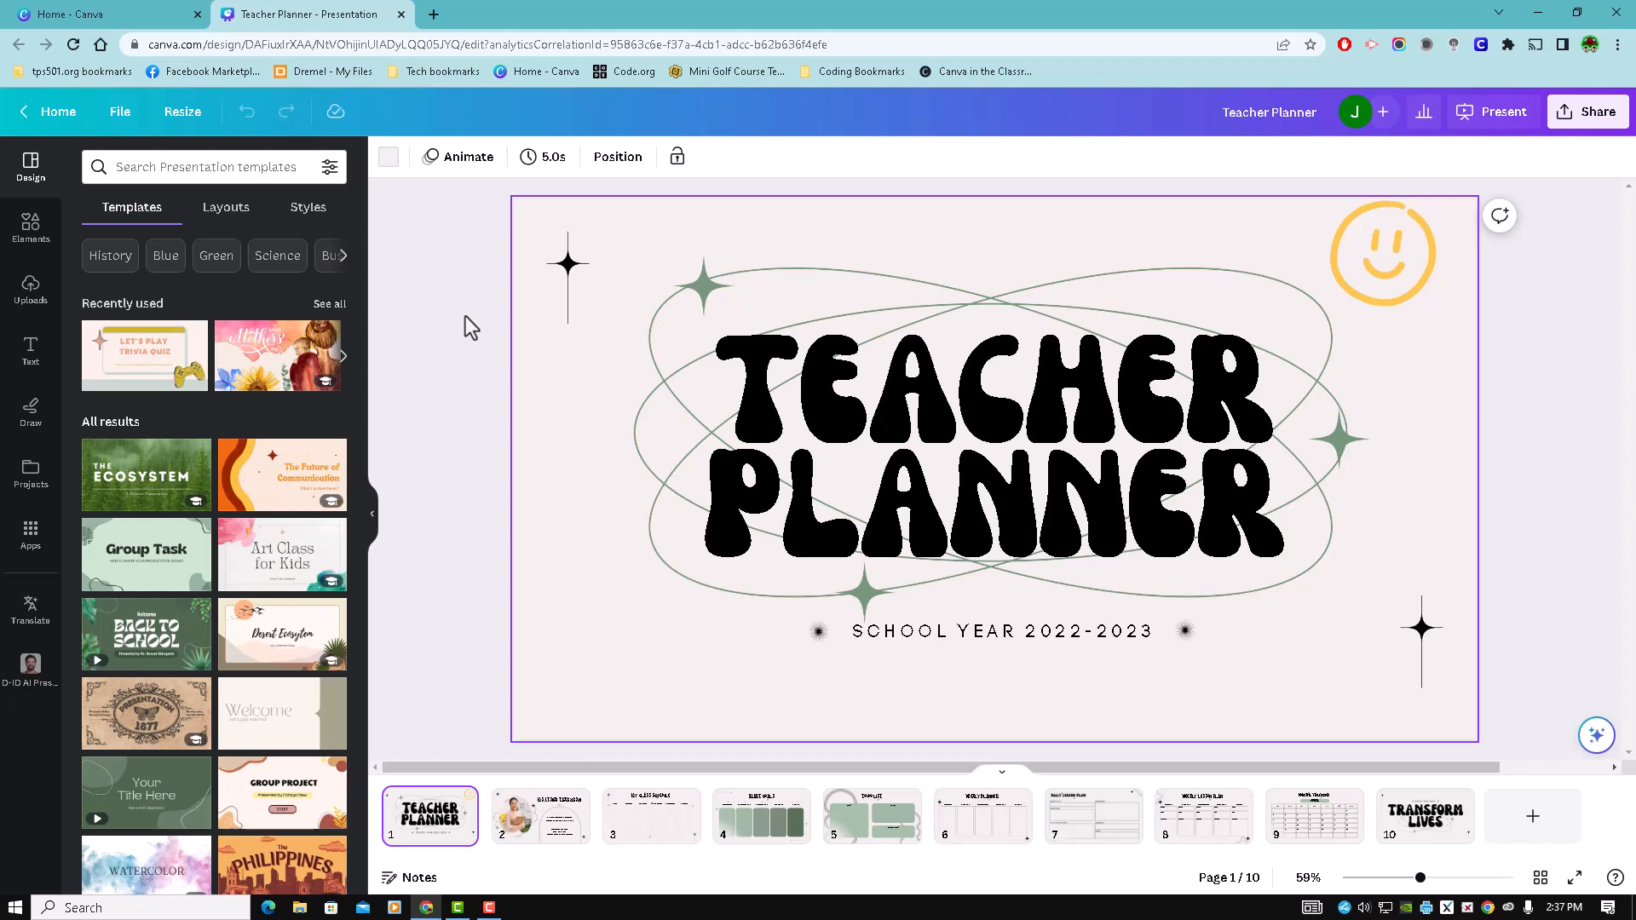
# - Return to the home page, upload Five-Funny-Cat-Videos-in-Honor-of-National-Cat-Day.jpg from Downloads and open it in the photo editor
pyautogui.click(47, 116)
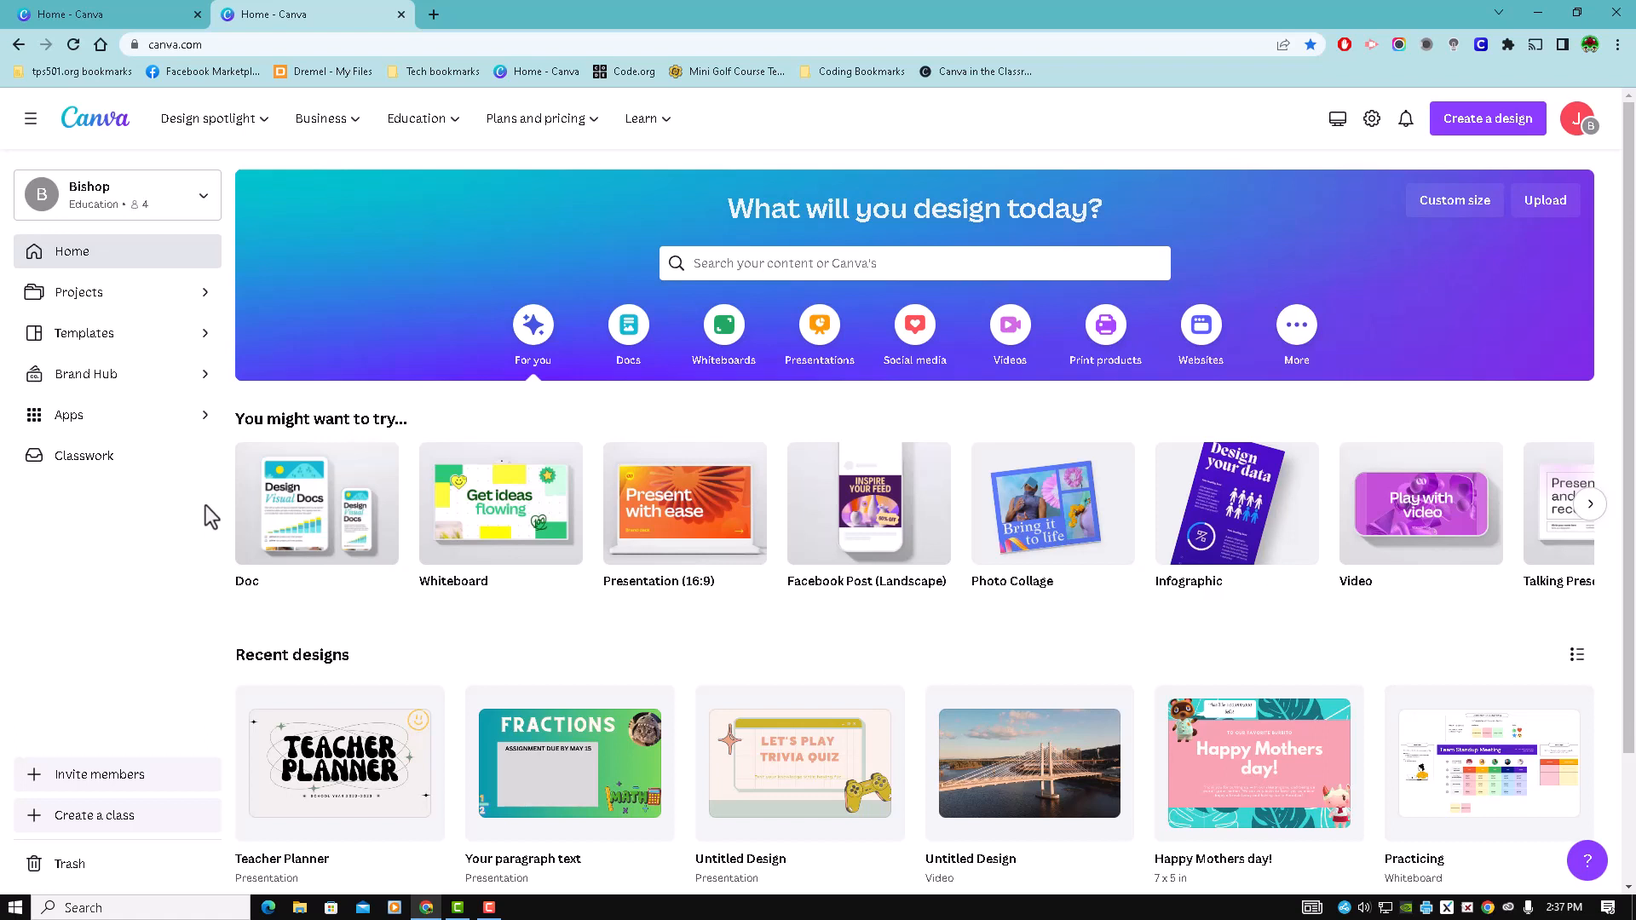
pyautogui.click(1545, 203)
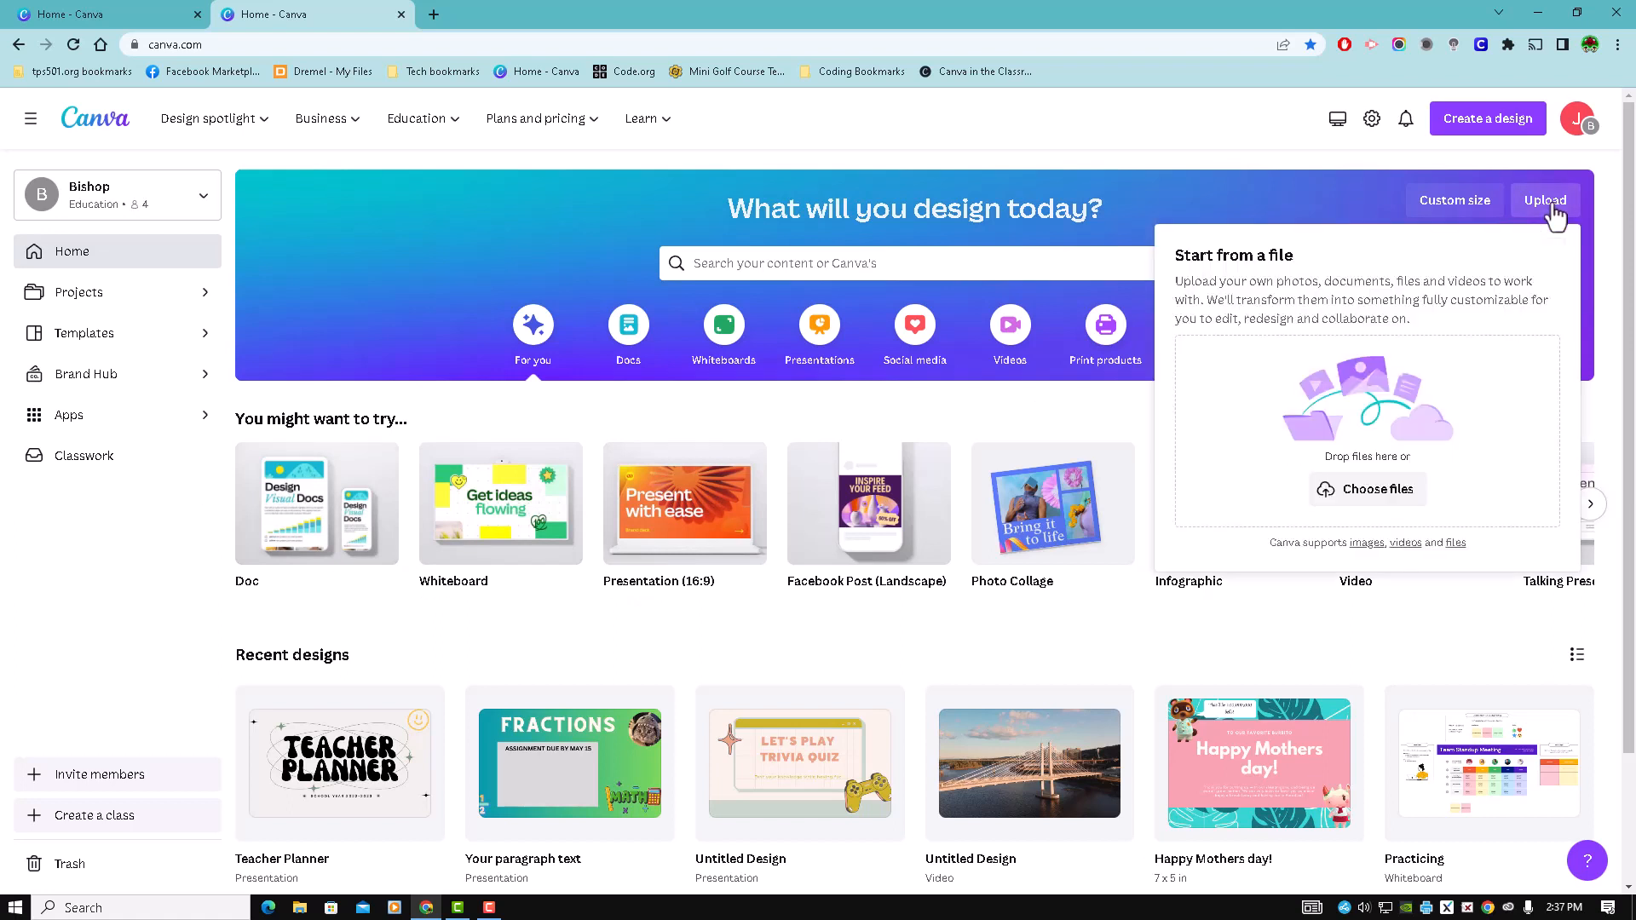
pyautogui.click(1365, 501)
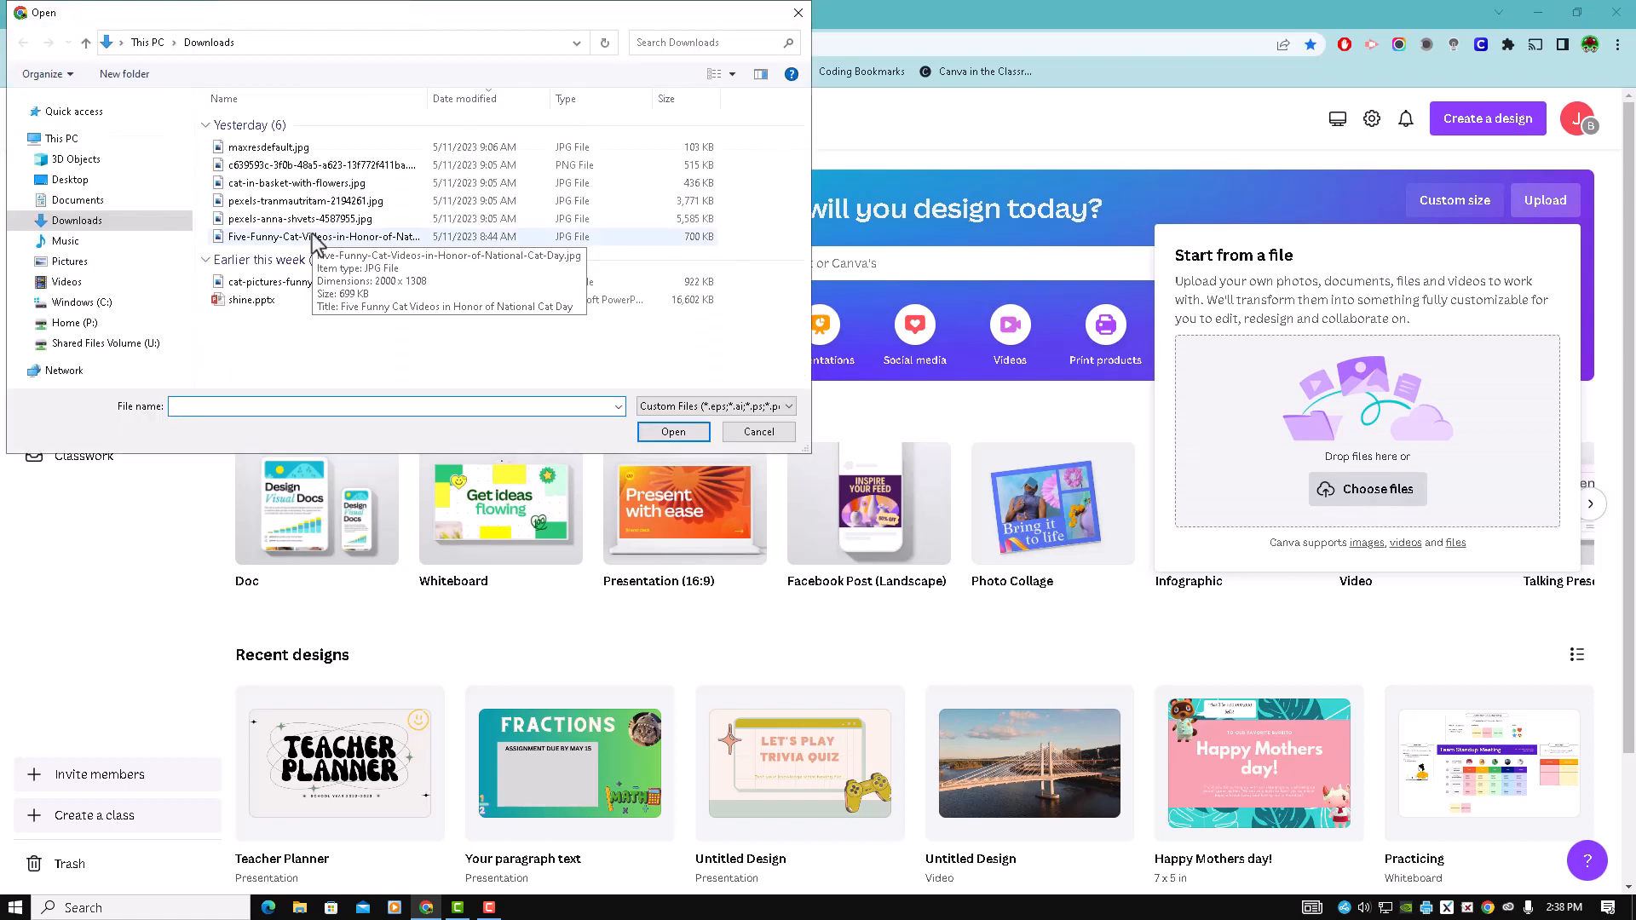
pyautogui.click(314, 237)
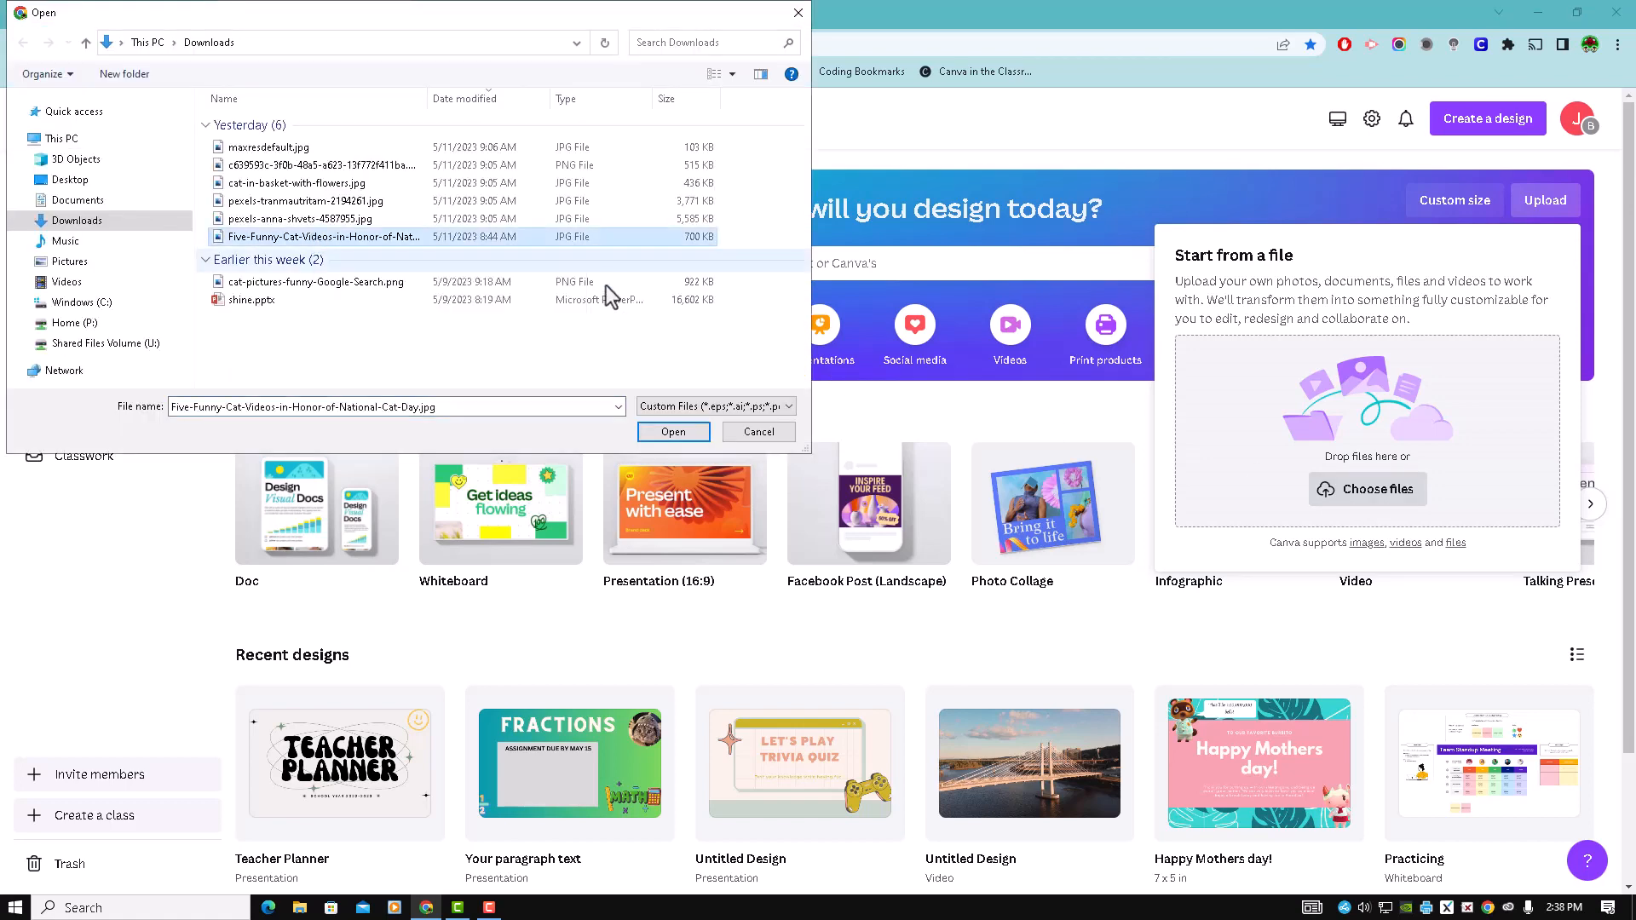
pyautogui.click(673, 432)
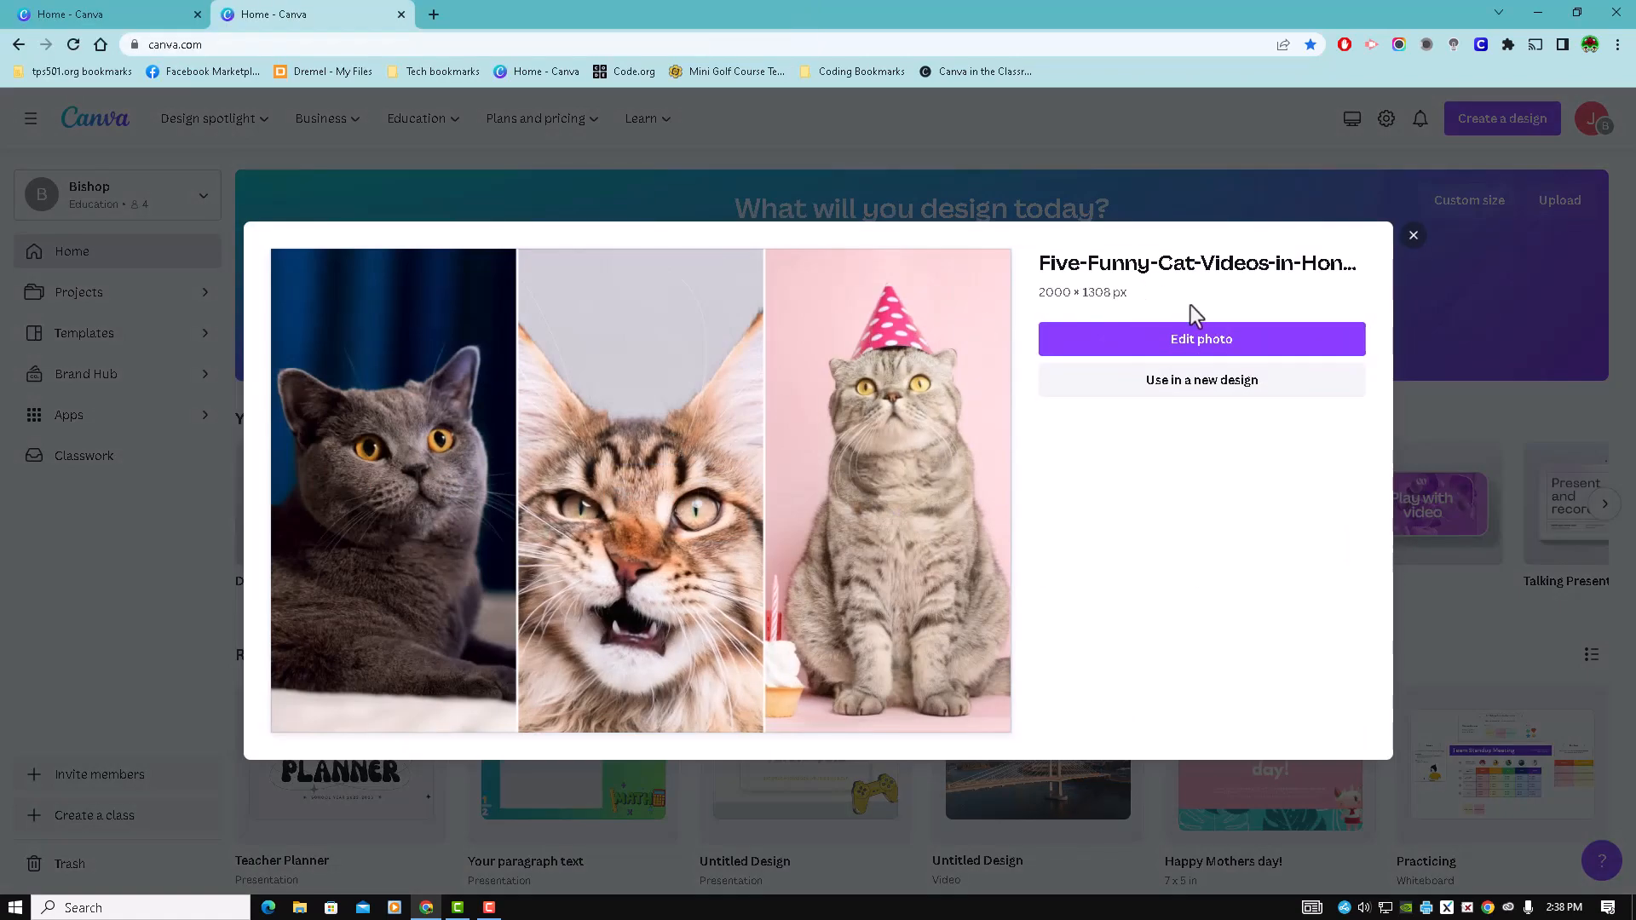
pyautogui.click(1238, 341)
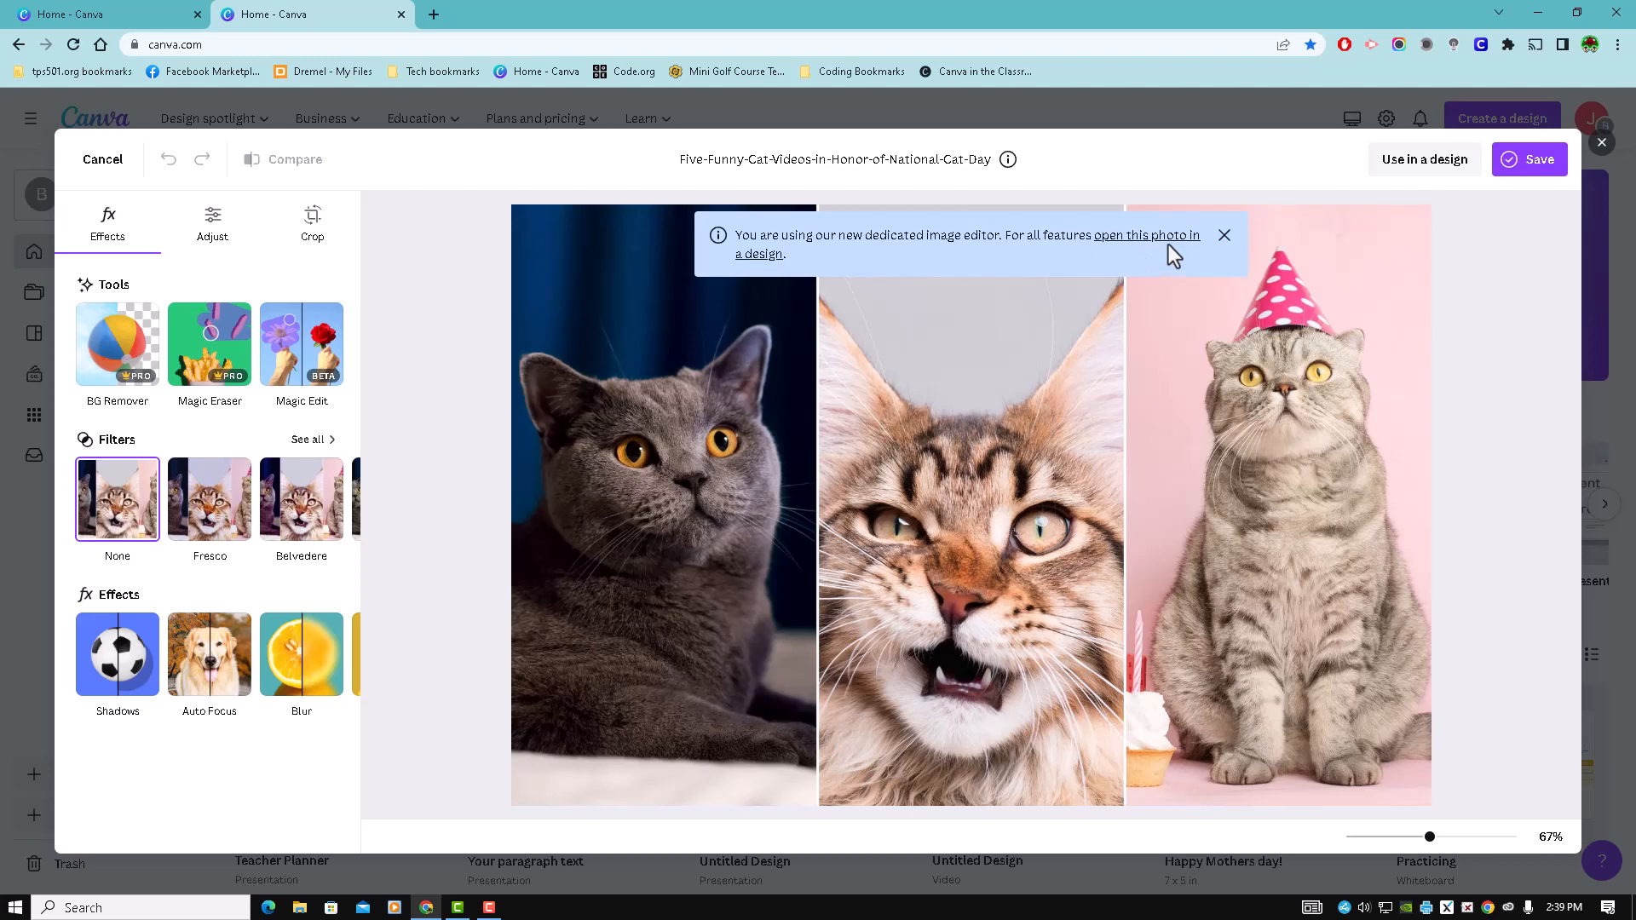
pyautogui.click(1224, 236)
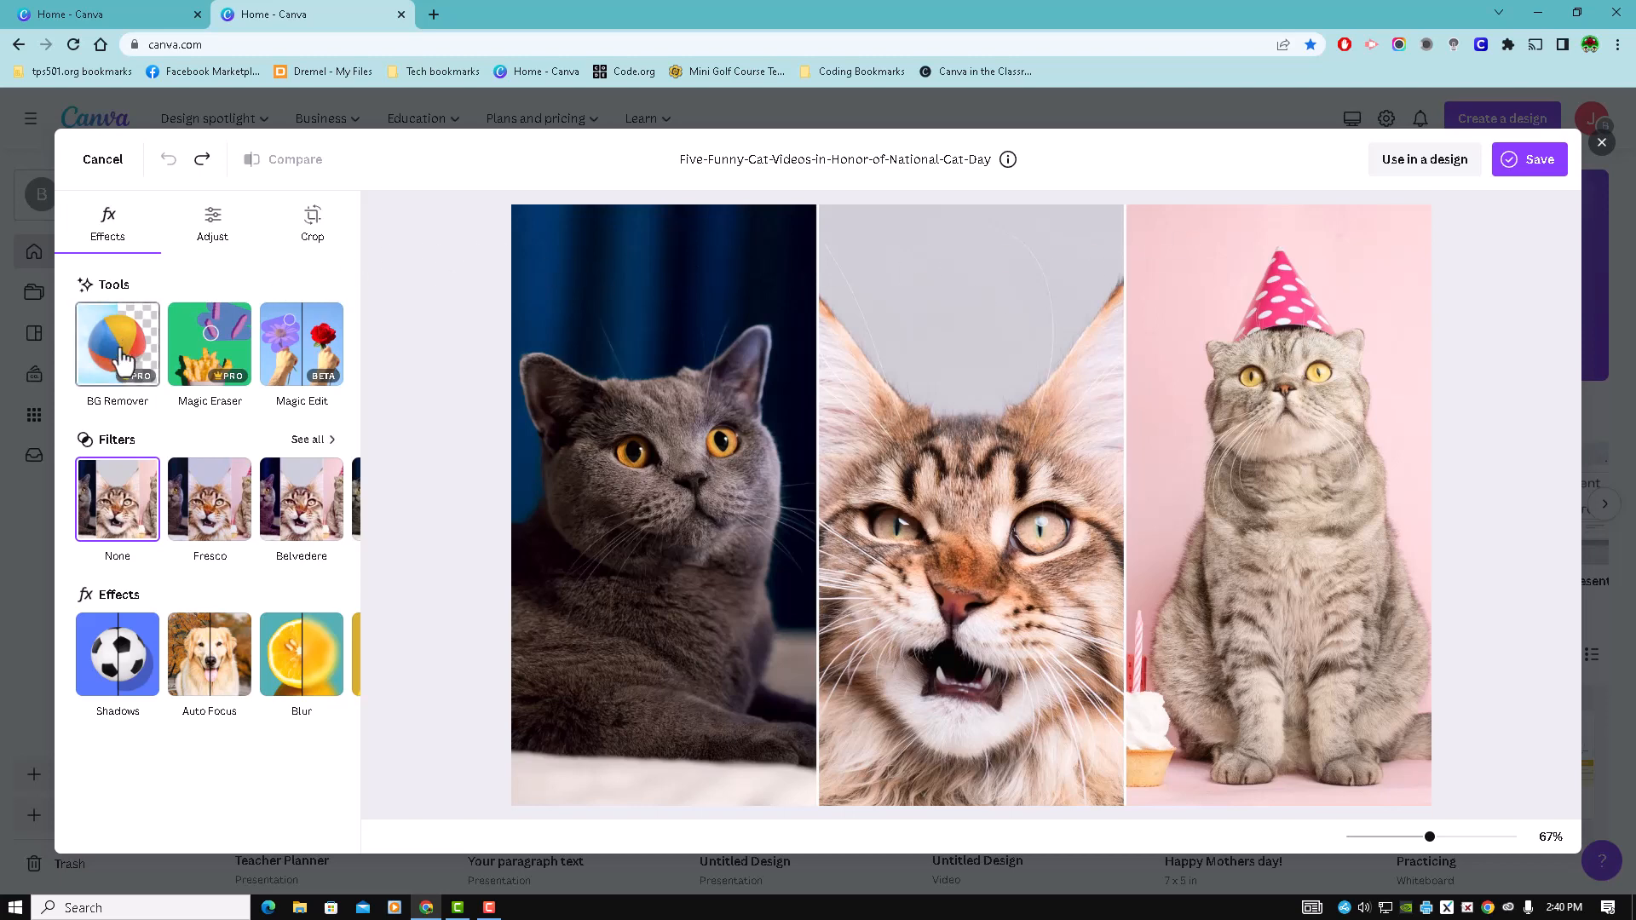
# - Try the background remover on the cat photo, comparing the result with the original before undoing it
pyautogui.click(122, 361)
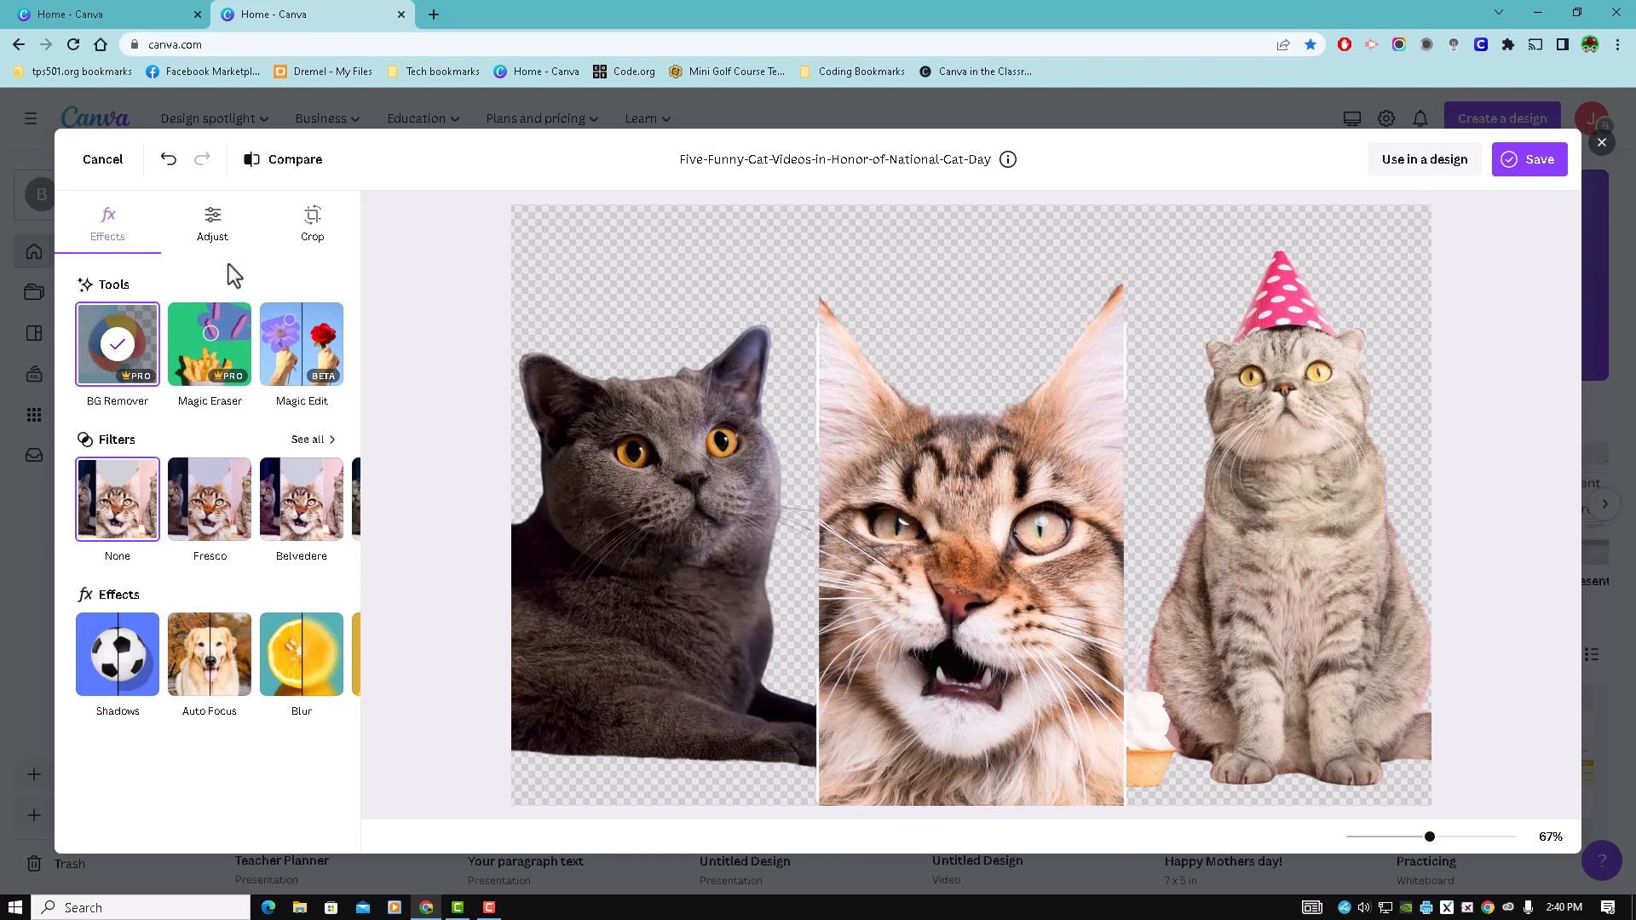
pyautogui.click(168, 162)
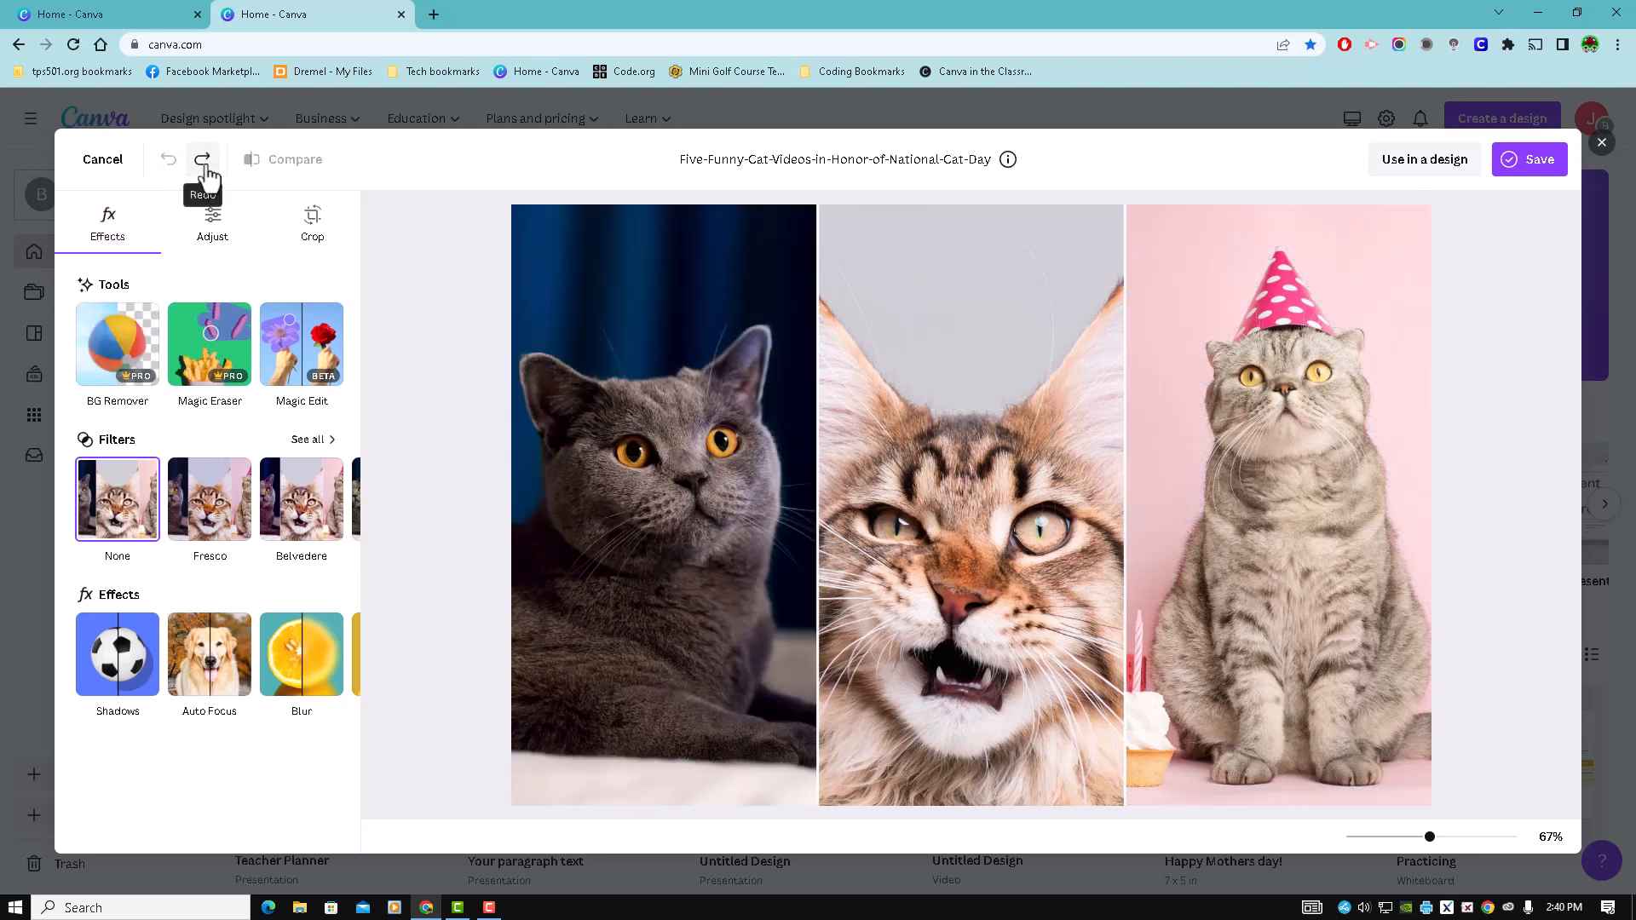
pyautogui.click(202, 162)
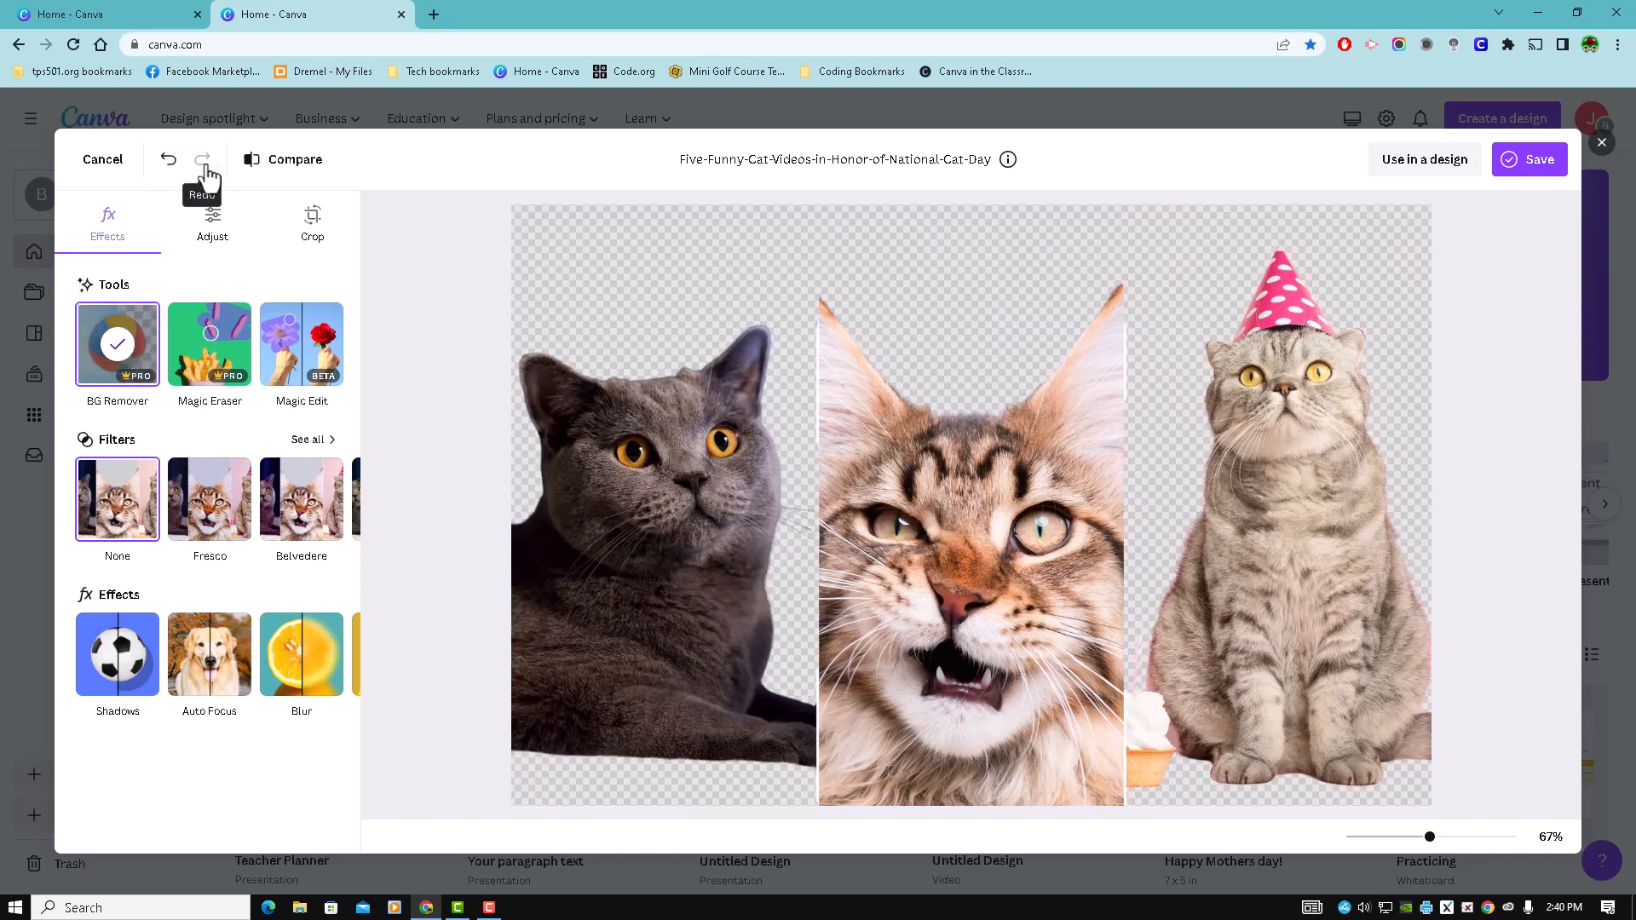
pyautogui.click(291, 170)
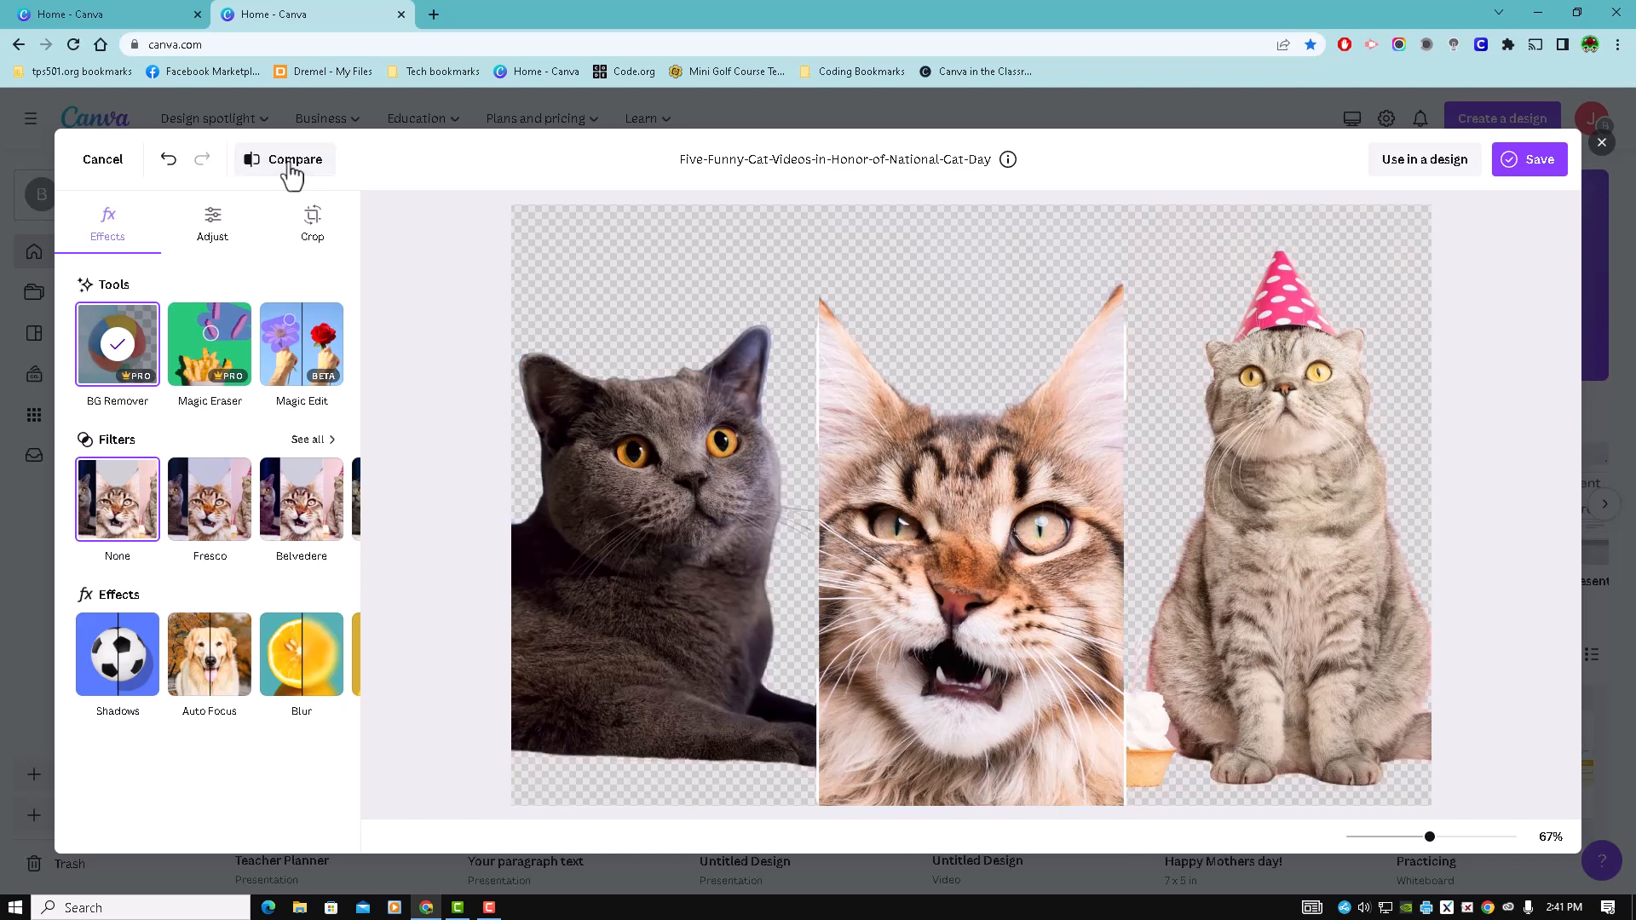
pyautogui.click(169, 162)
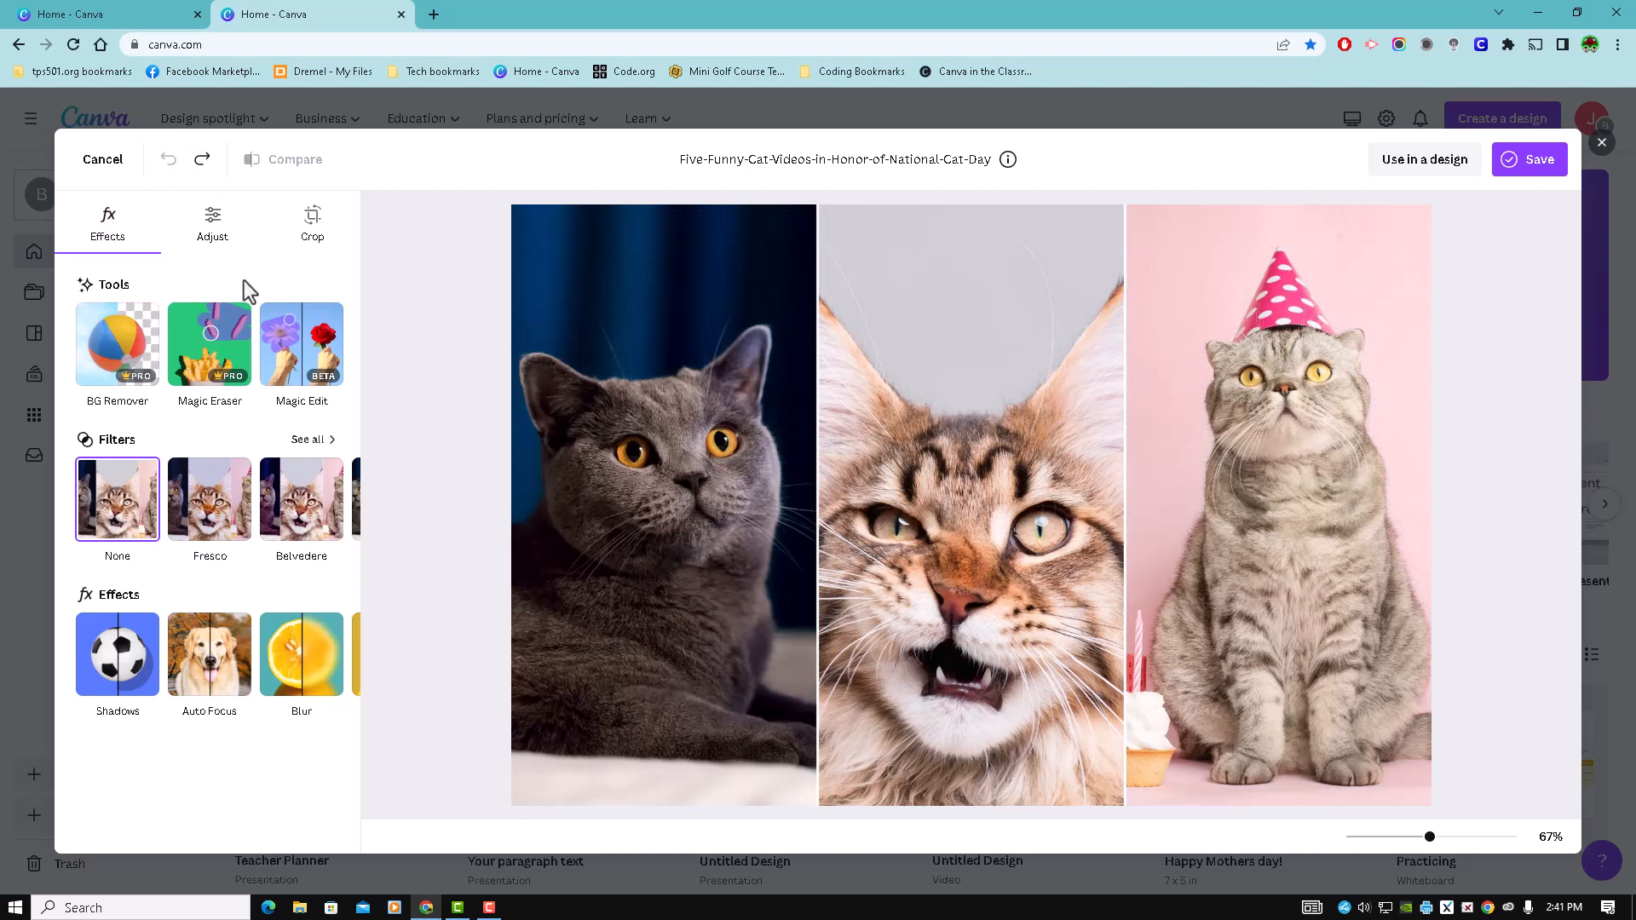
# - Erase the candle and cupcake beside the party-hat cat using Magic Eraser with a brush size of 10
pyautogui.click(210, 345)
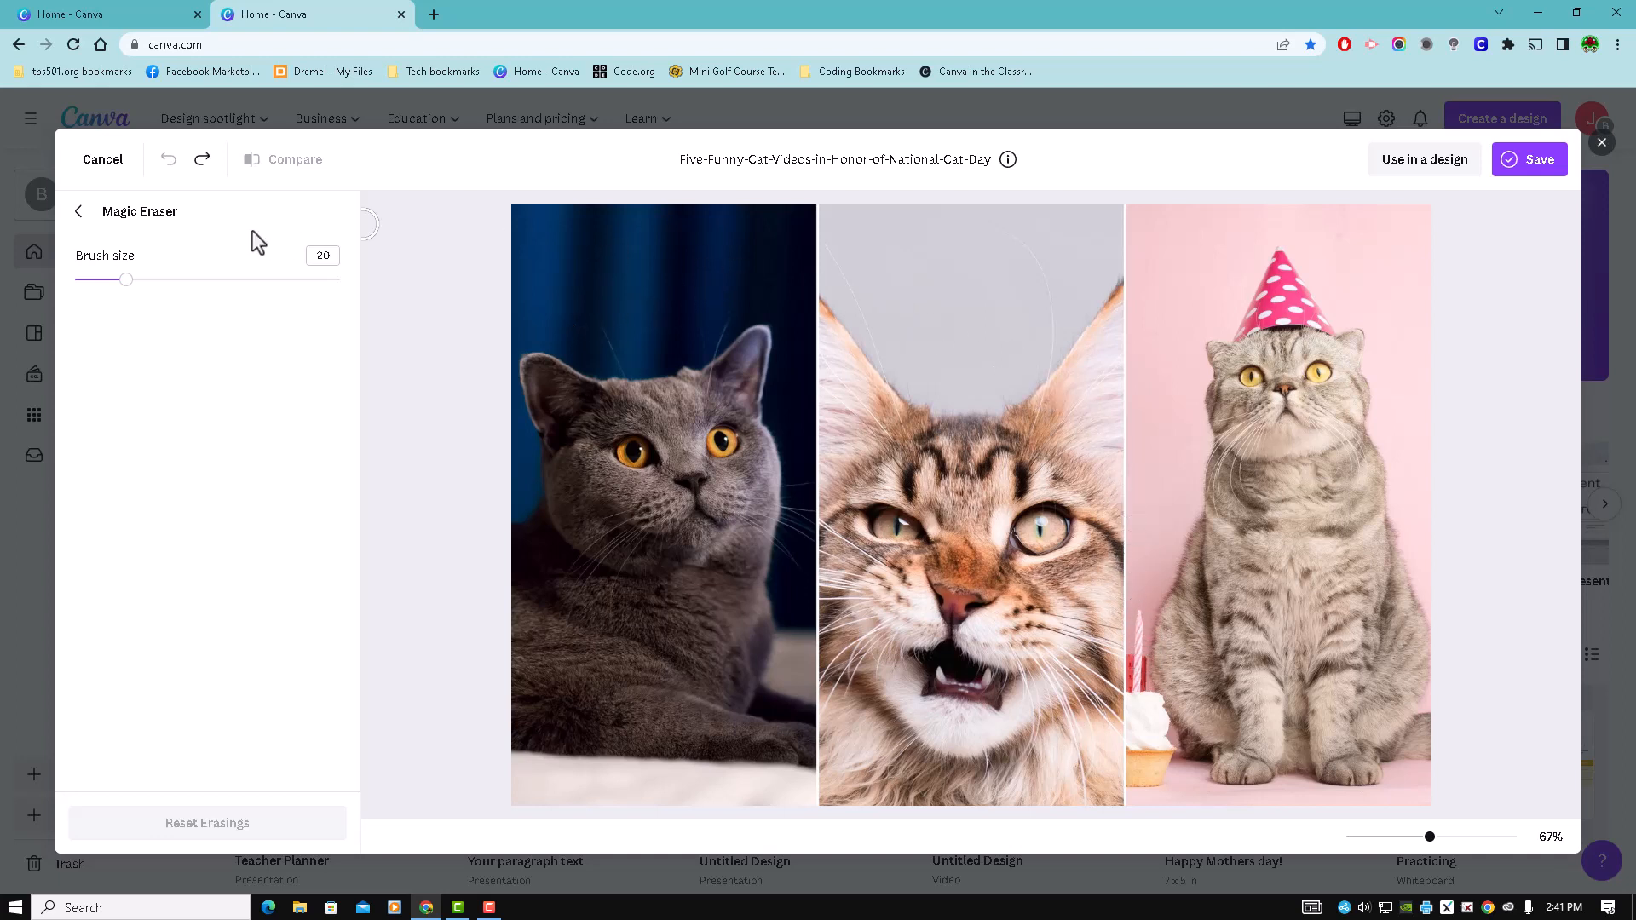
pyautogui.moveTo(117, 281); pyautogui.dragTo(98, 280)
pyautogui.moveTo(1139, 614)
pyautogui.mouseDown()
pyautogui.moveTo(1134, 782)
pyautogui.moveTo(1155, 793)
pyautogui.moveTo(1168, 747)
pyautogui.moveTo(1151, 695)
pyautogui.moveTo(1154, 779)
pyautogui.moveTo(1150, 731)
pyautogui.mouseUp()
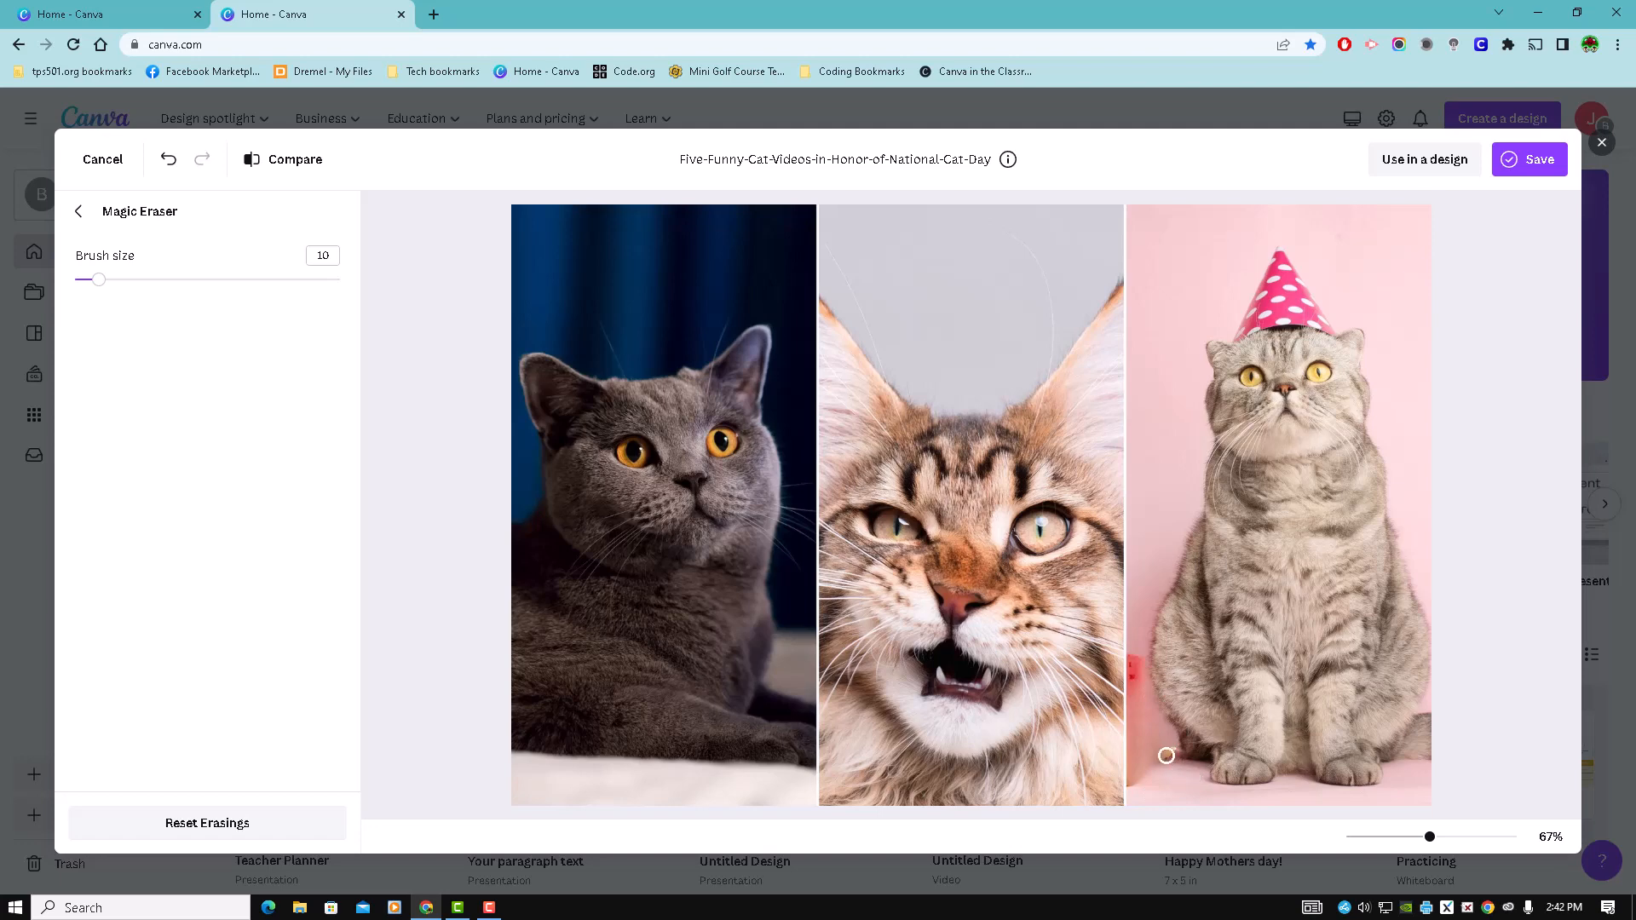
pyautogui.click(1168, 748)
pyautogui.moveTo(1168, 749); pyautogui.dragTo(1175, 755)
# - Compare the erased photo with the original and undo the last Magic Eraser stroke
pyautogui.click(296, 173)
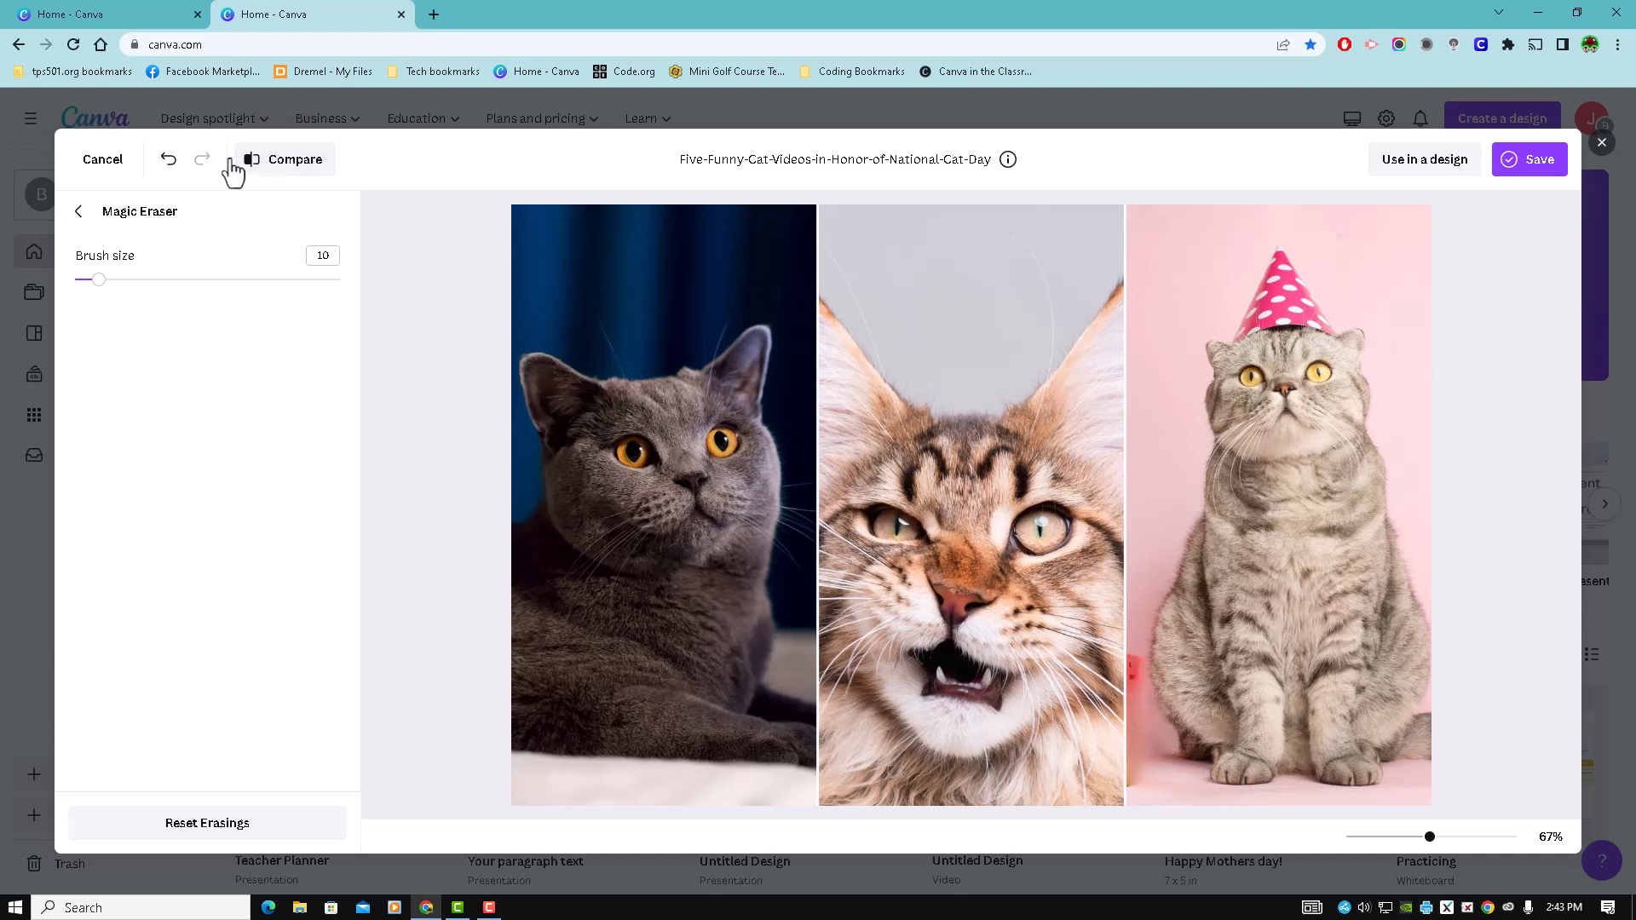
pyautogui.click(170, 167)
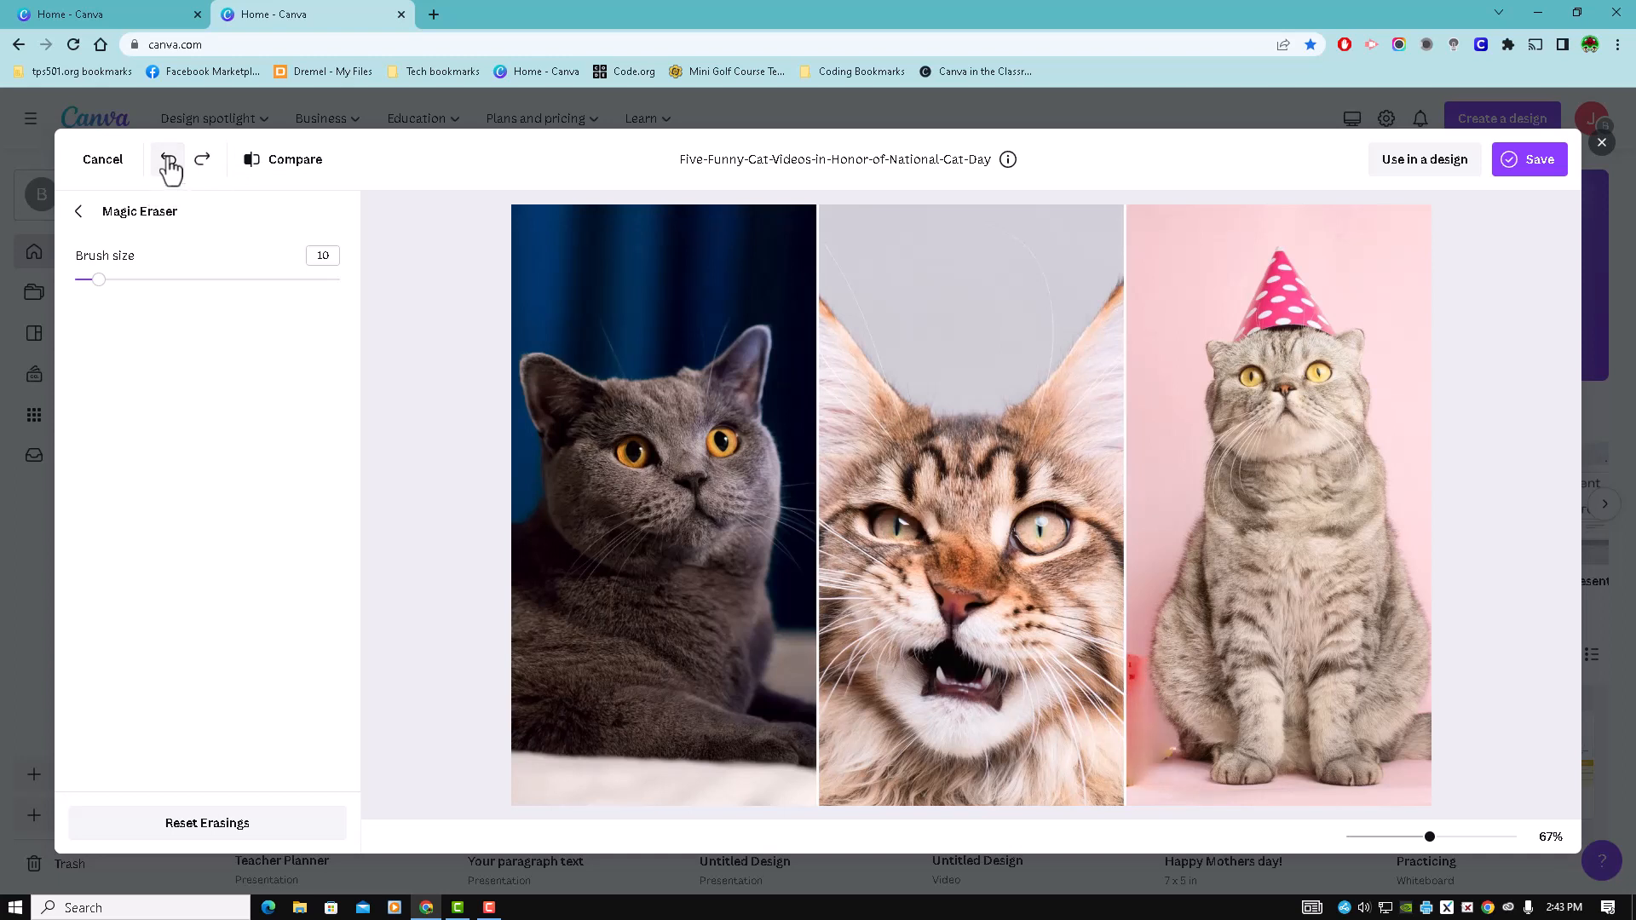
# - Undo the remaining Magic Eraser stroke on the cat photo and return to the effects tools
pyautogui.click(169, 167)
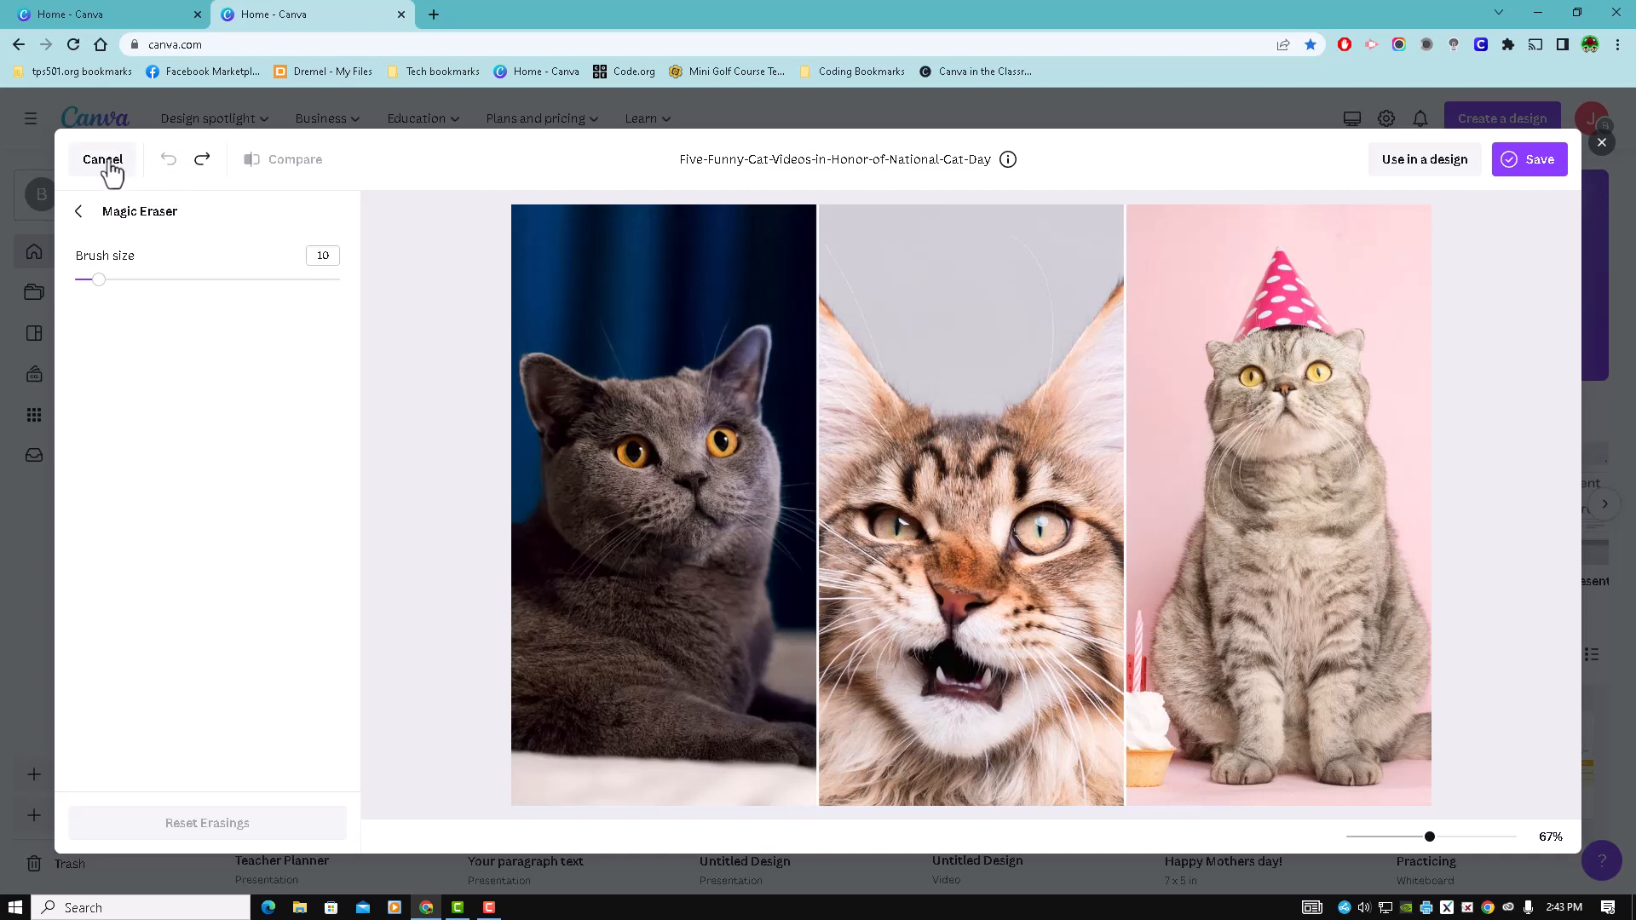
pyautogui.click(79, 212)
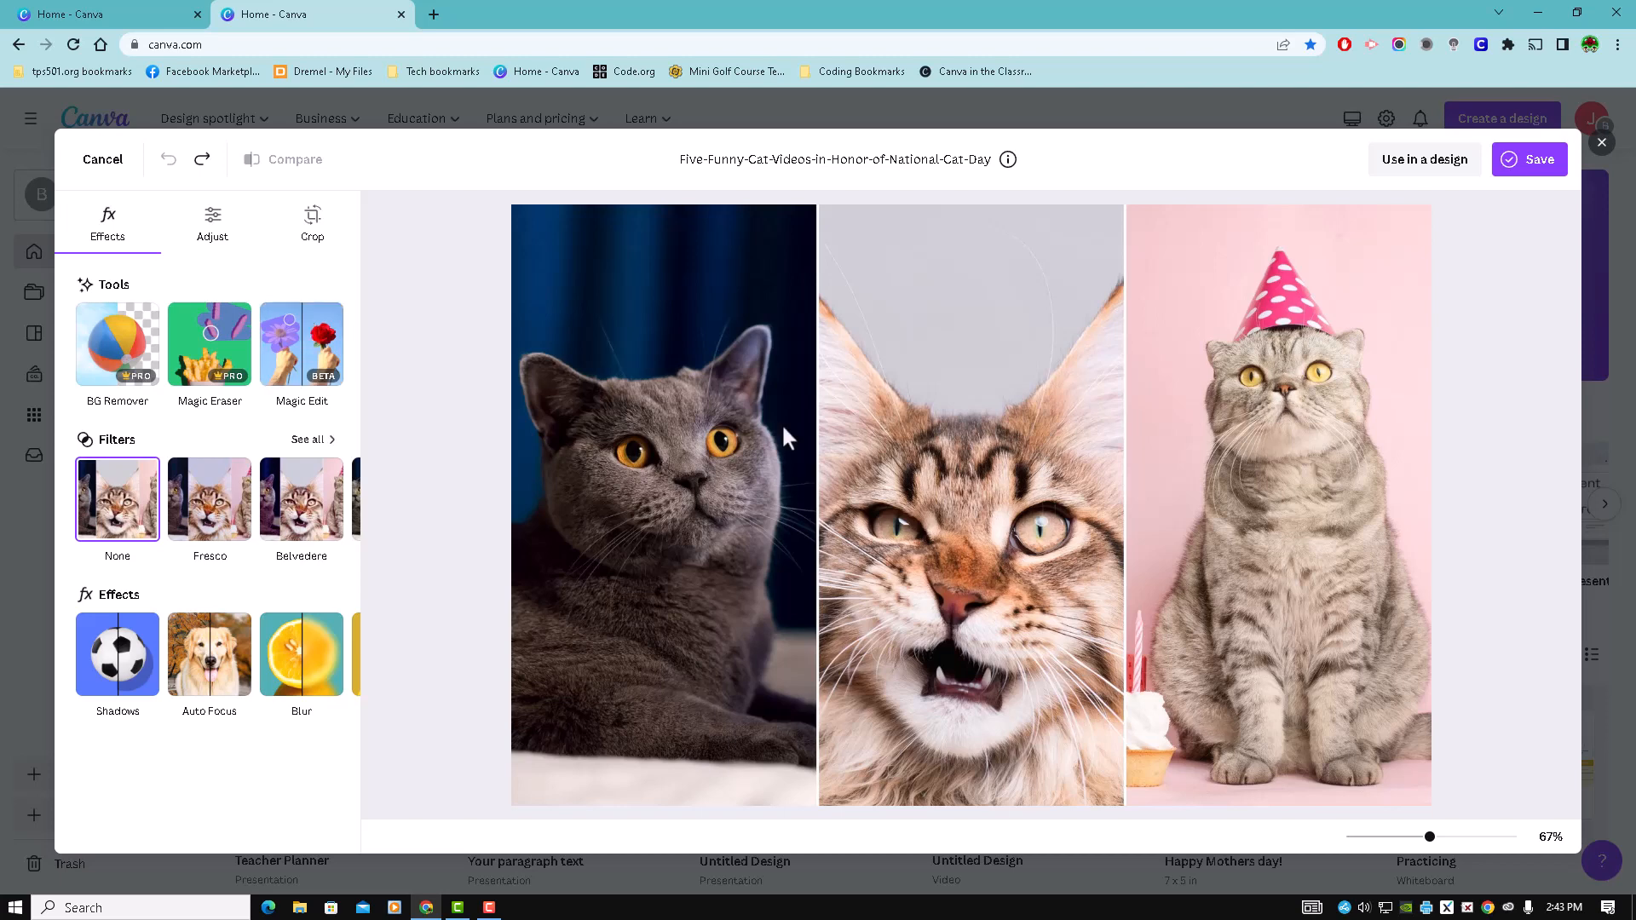
# - Brush over the cat's pink party hat in Magic Edit with a brush size of 9 and continue to the description
pyautogui.click(314, 348)
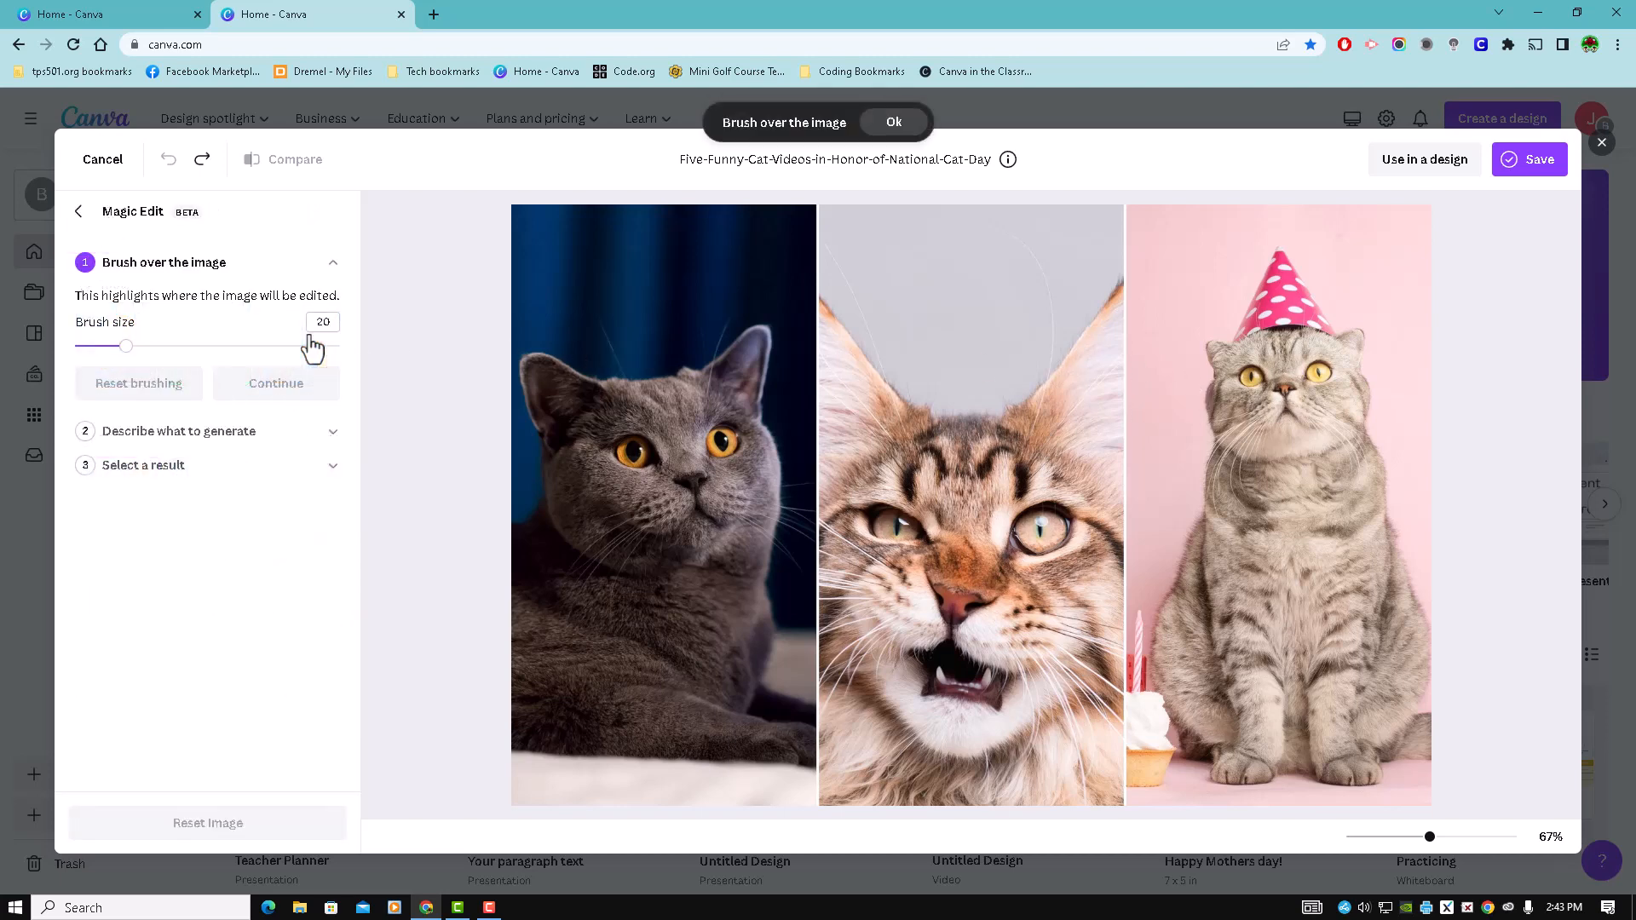
pyautogui.click(892, 122)
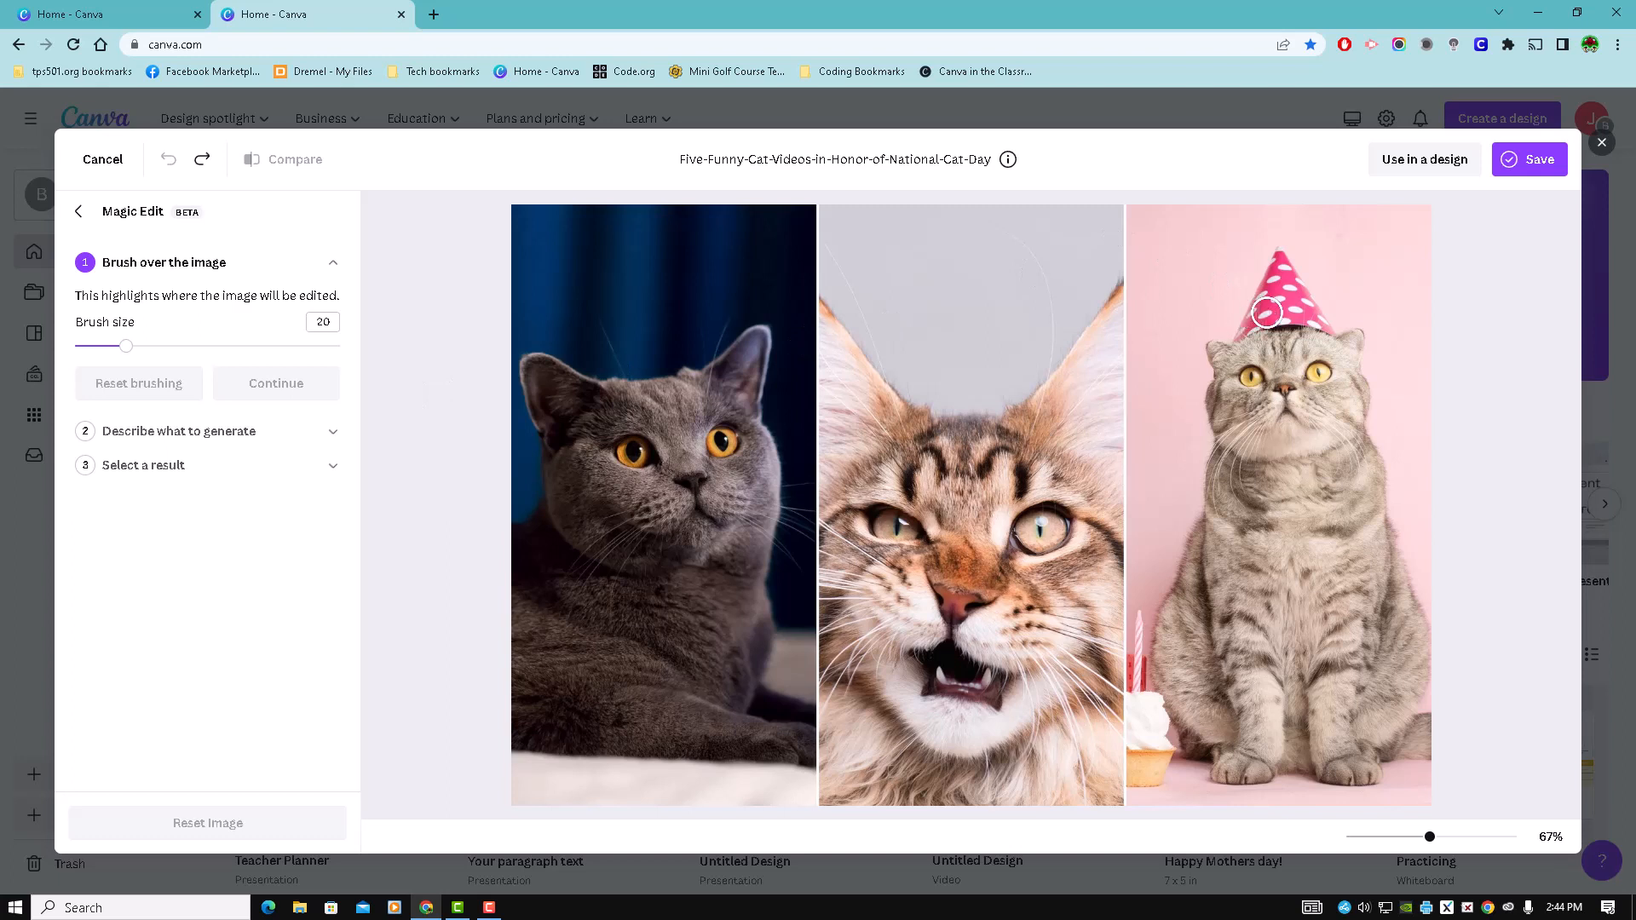
pyautogui.moveTo(126, 345); pyautogui.dragTo(97, 346)
pyautogui.click(1233, 337)
pyautogui.moveTo(1233, 338)
pyautogui.mouseDown()
pyautogui.moveTo(1335, 332)
pyautogui.moveTo(1279, 246)
pyautogui.moveTo(1244, 326)
pyautogui.moveTo(1267, 317)
pyautogui.moveTo(1277, 270)
pyautogui.moveTo(1261, 320)
pyautogui.moveTo(1282, 318)
pyautogui.moveTo(1278, 266)
pyautogui.moveTo(1287, 310)
pyautogui.mouseUp()
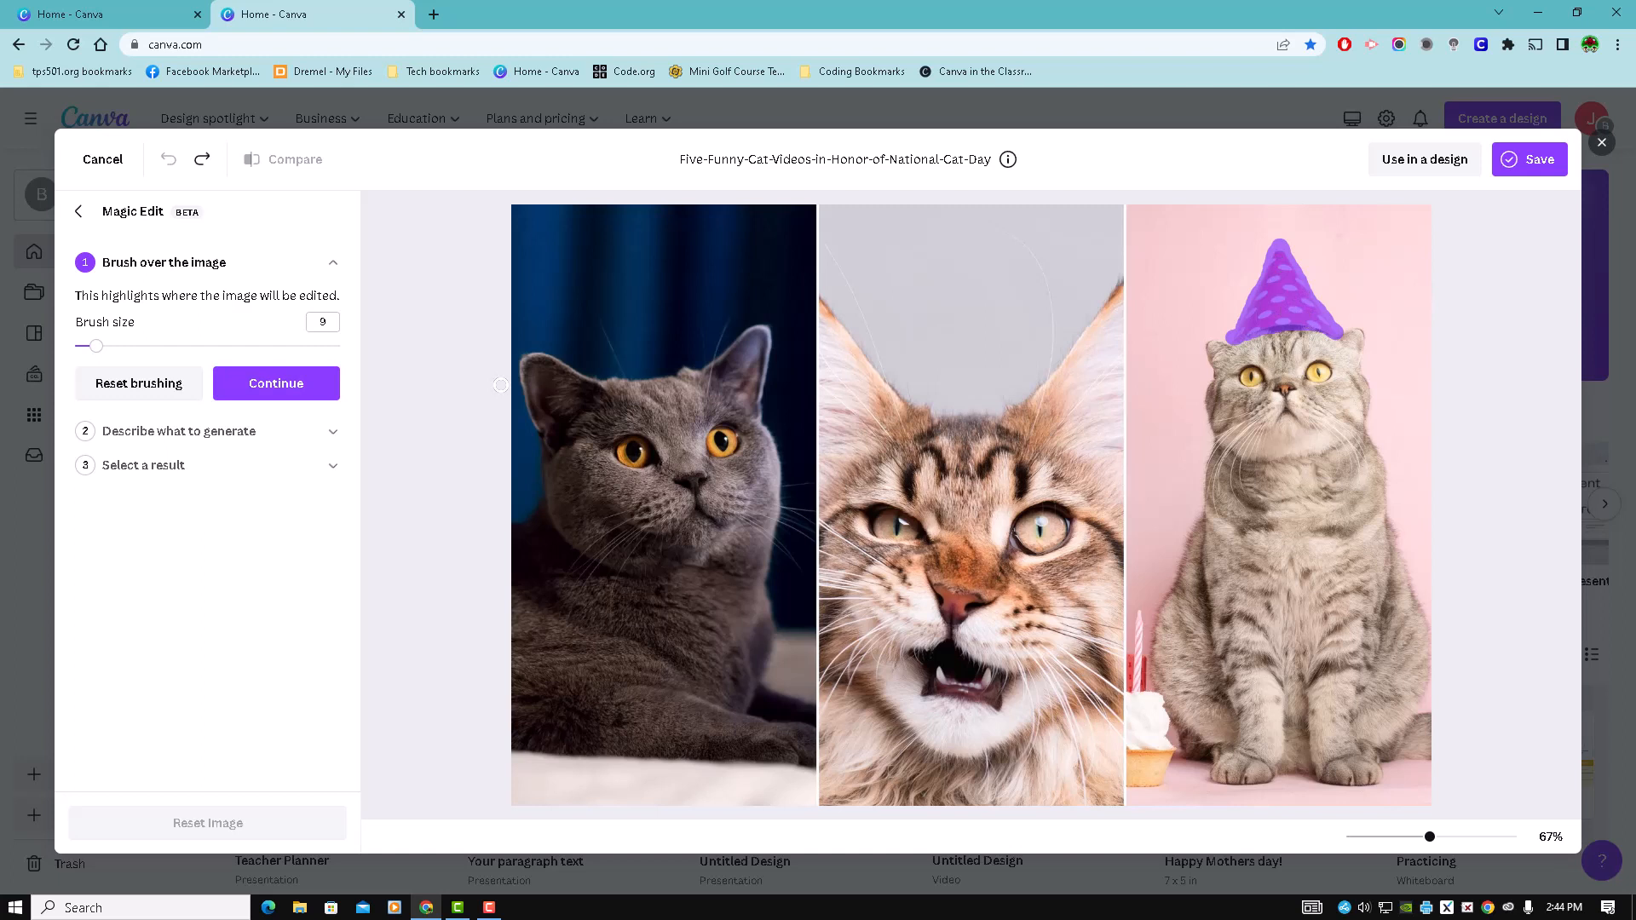
pyautogui.click(285, 394)
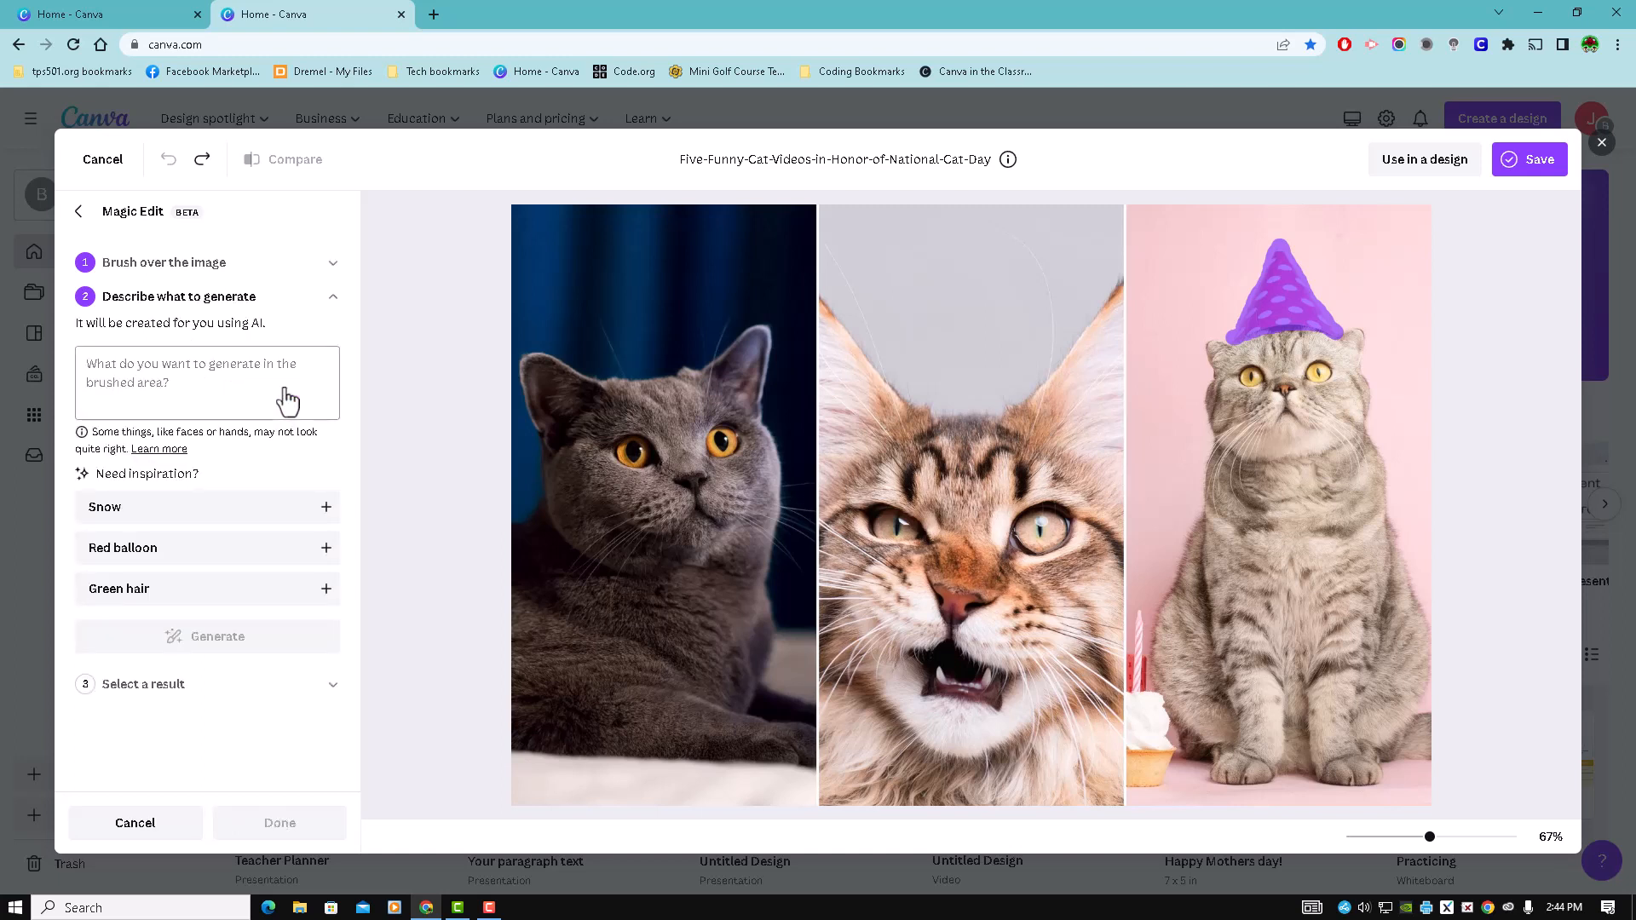
# - Generate Magic Edit replacements for the brushed hat from the description "flower"
pyautogui.click(244, 376)
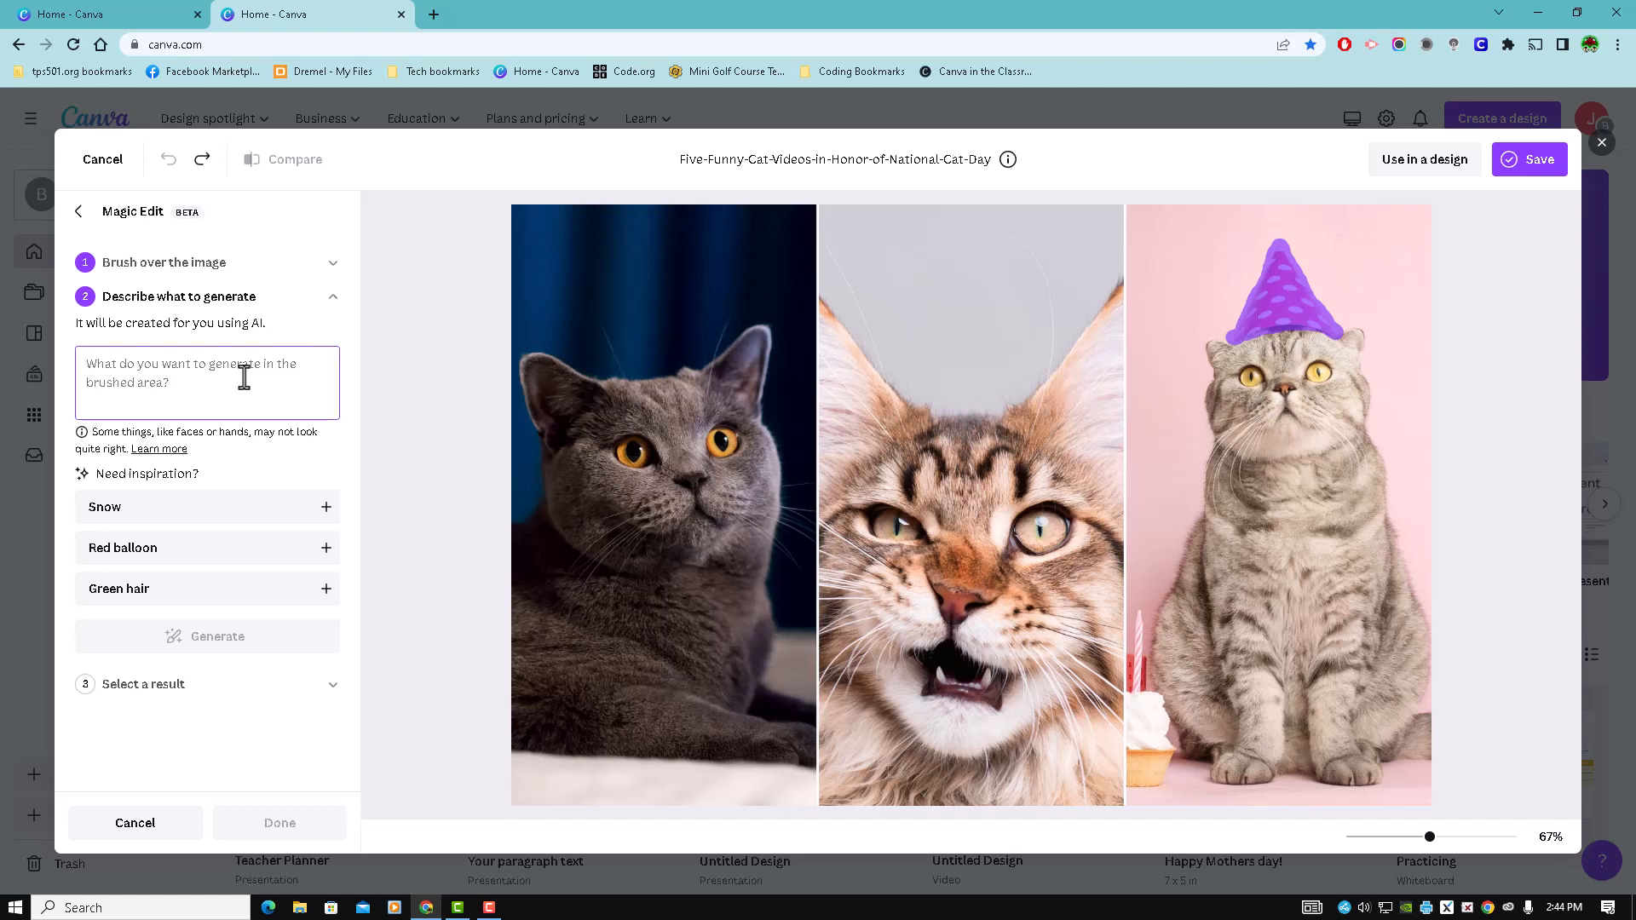
pyautogui.write('flower')
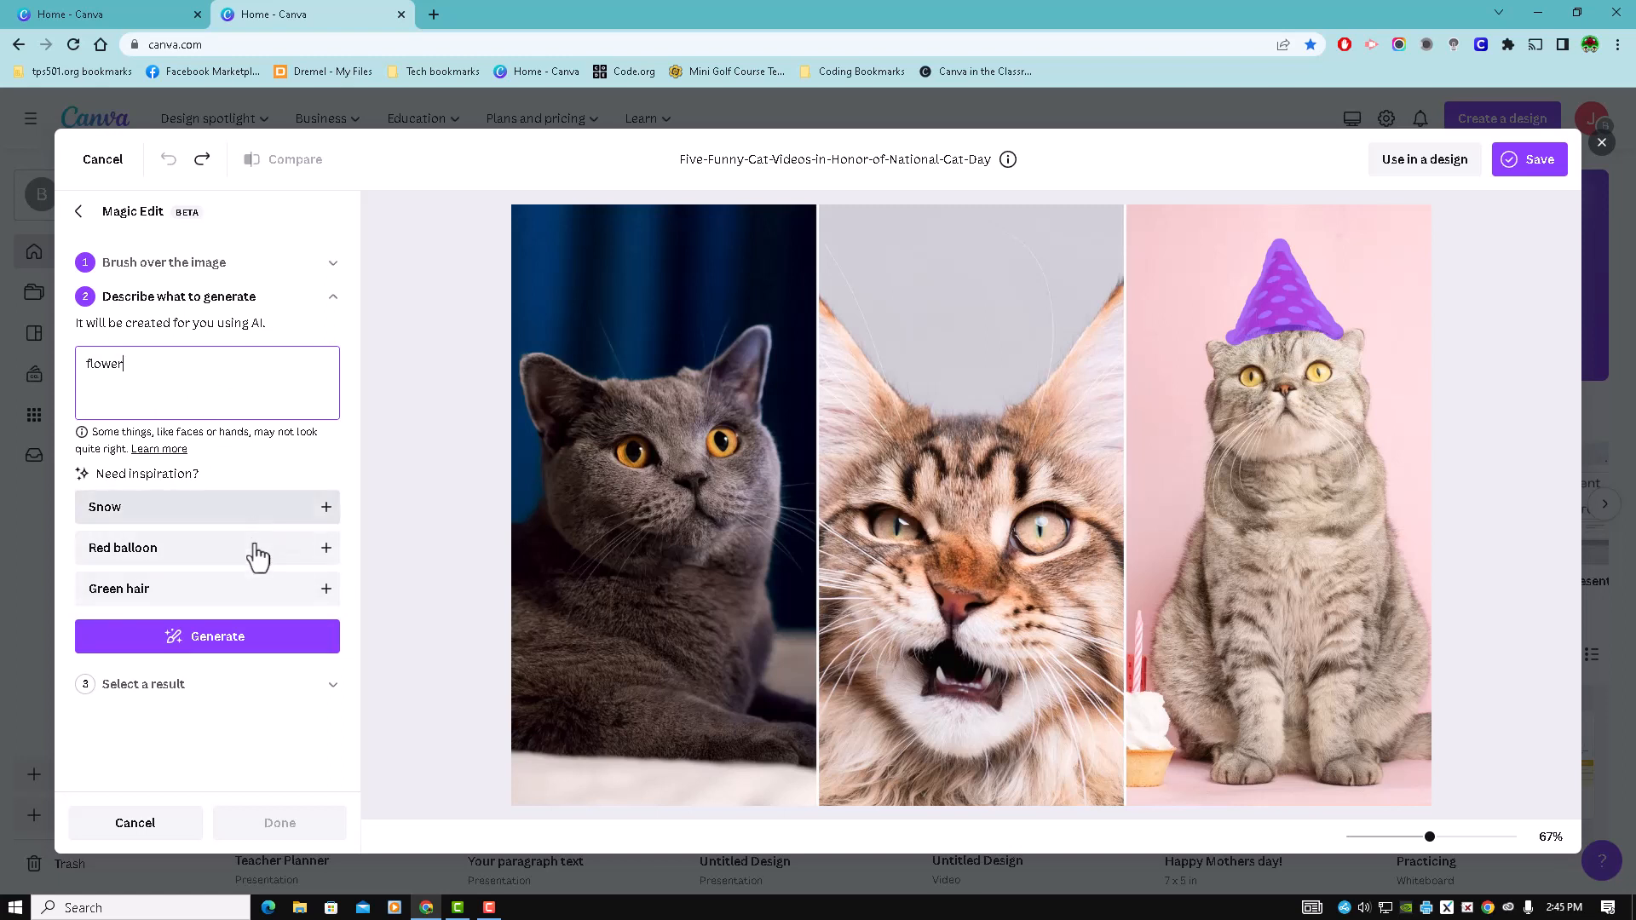
pyautogui.click(223, 637)
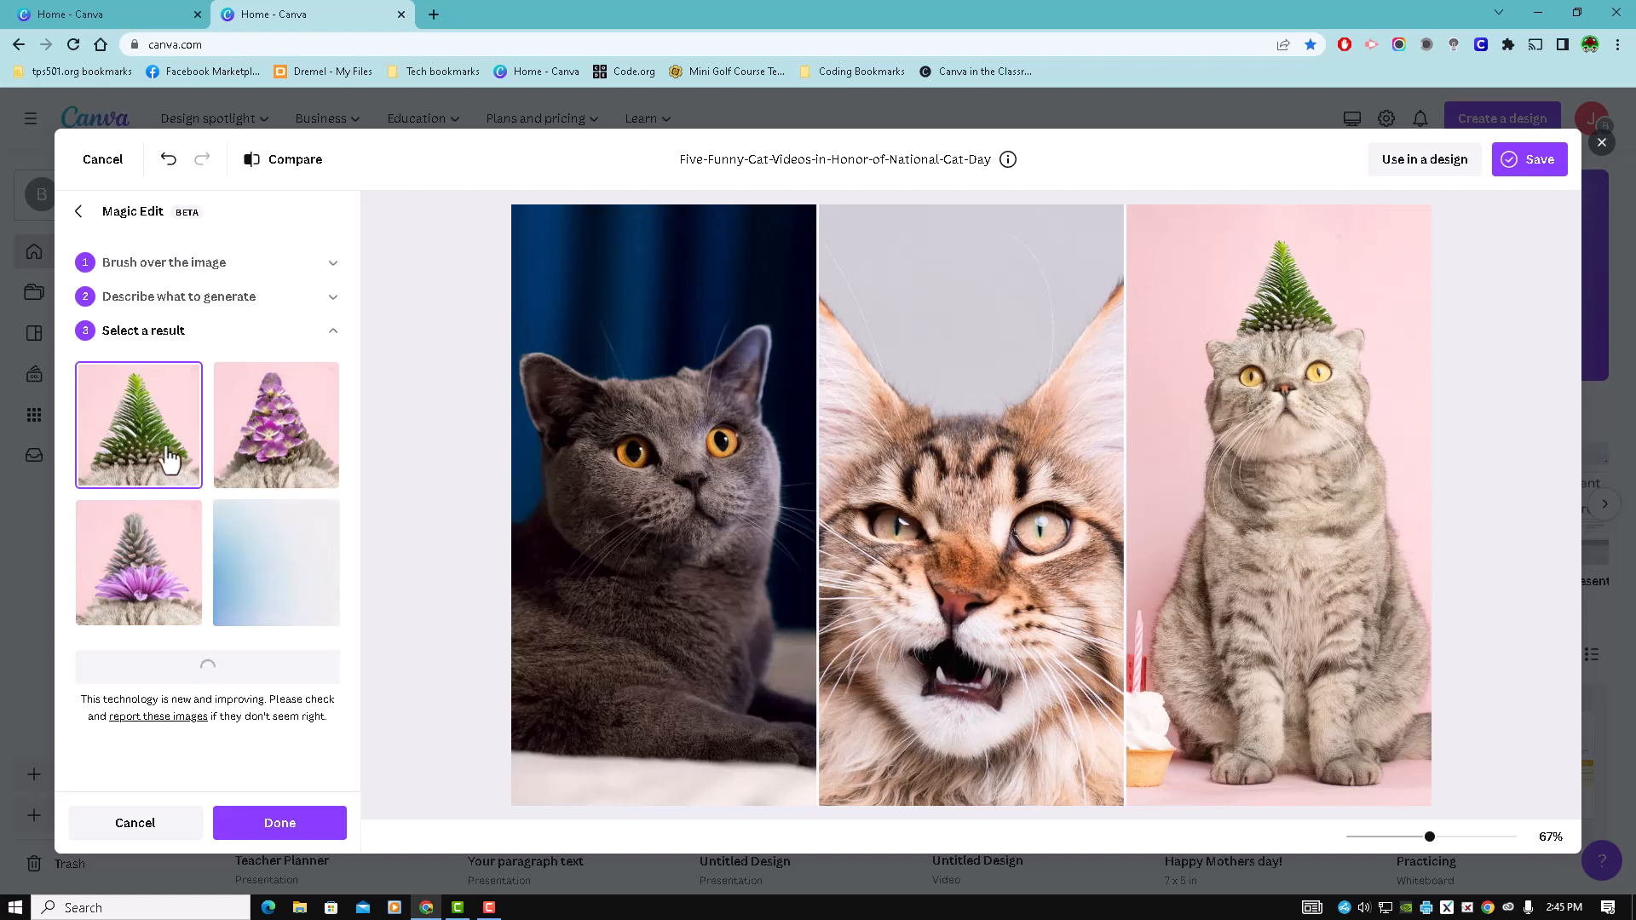
# - Preview the other flower hat results, generate a new set and choose its purple flower cone with the grey tip
pyautogui.click(263, 436)
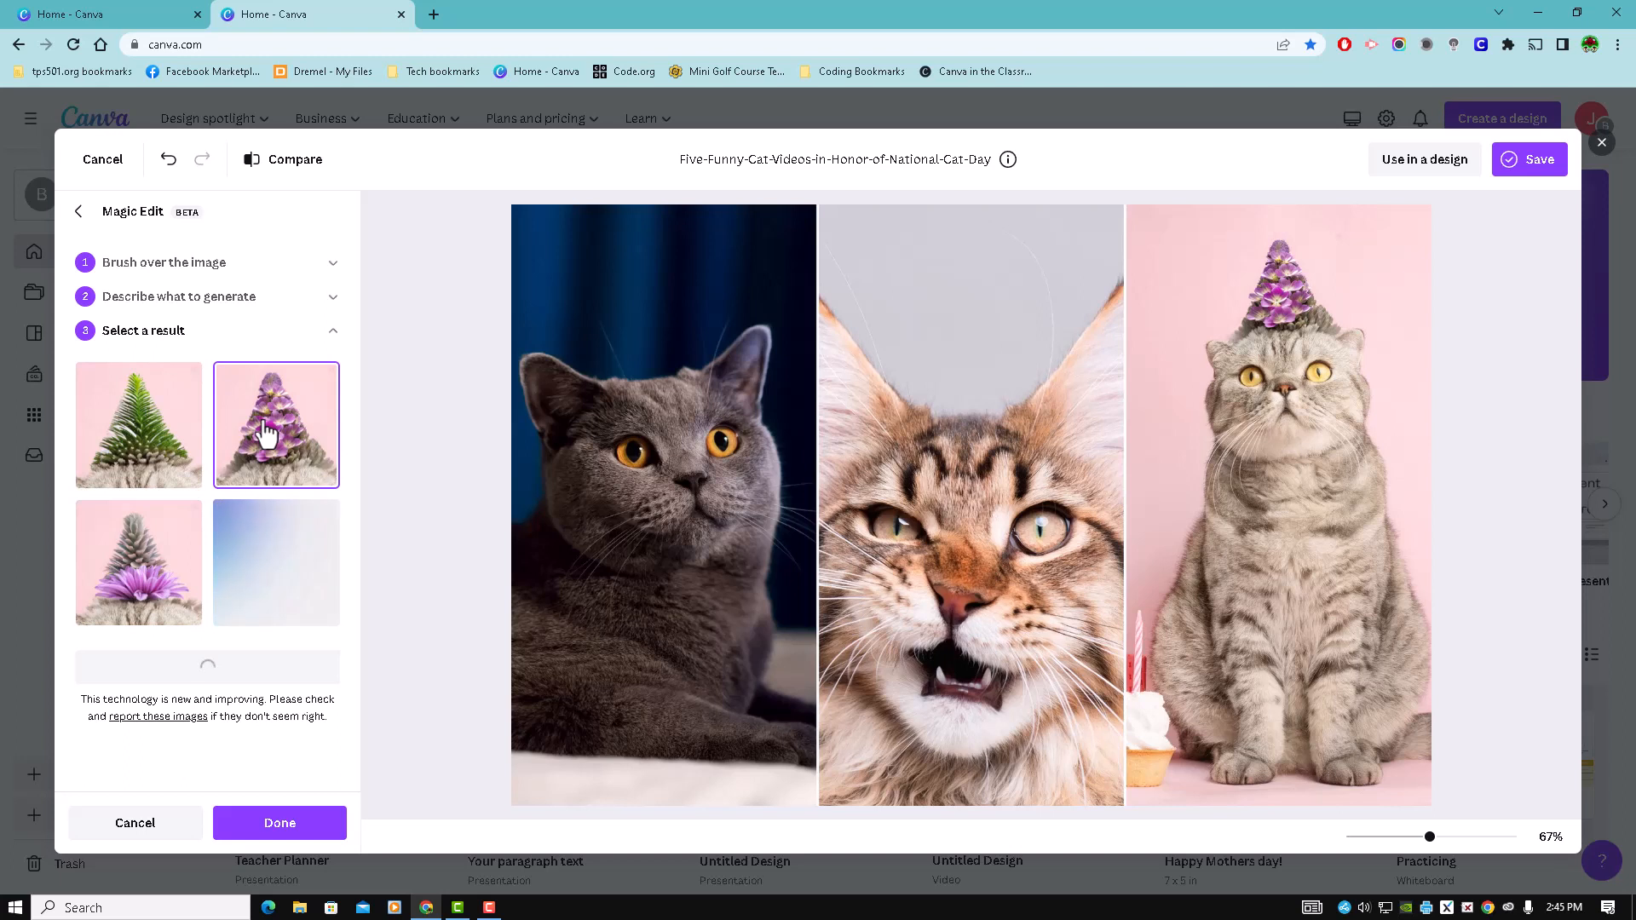
pyautogui.click(148, 574)
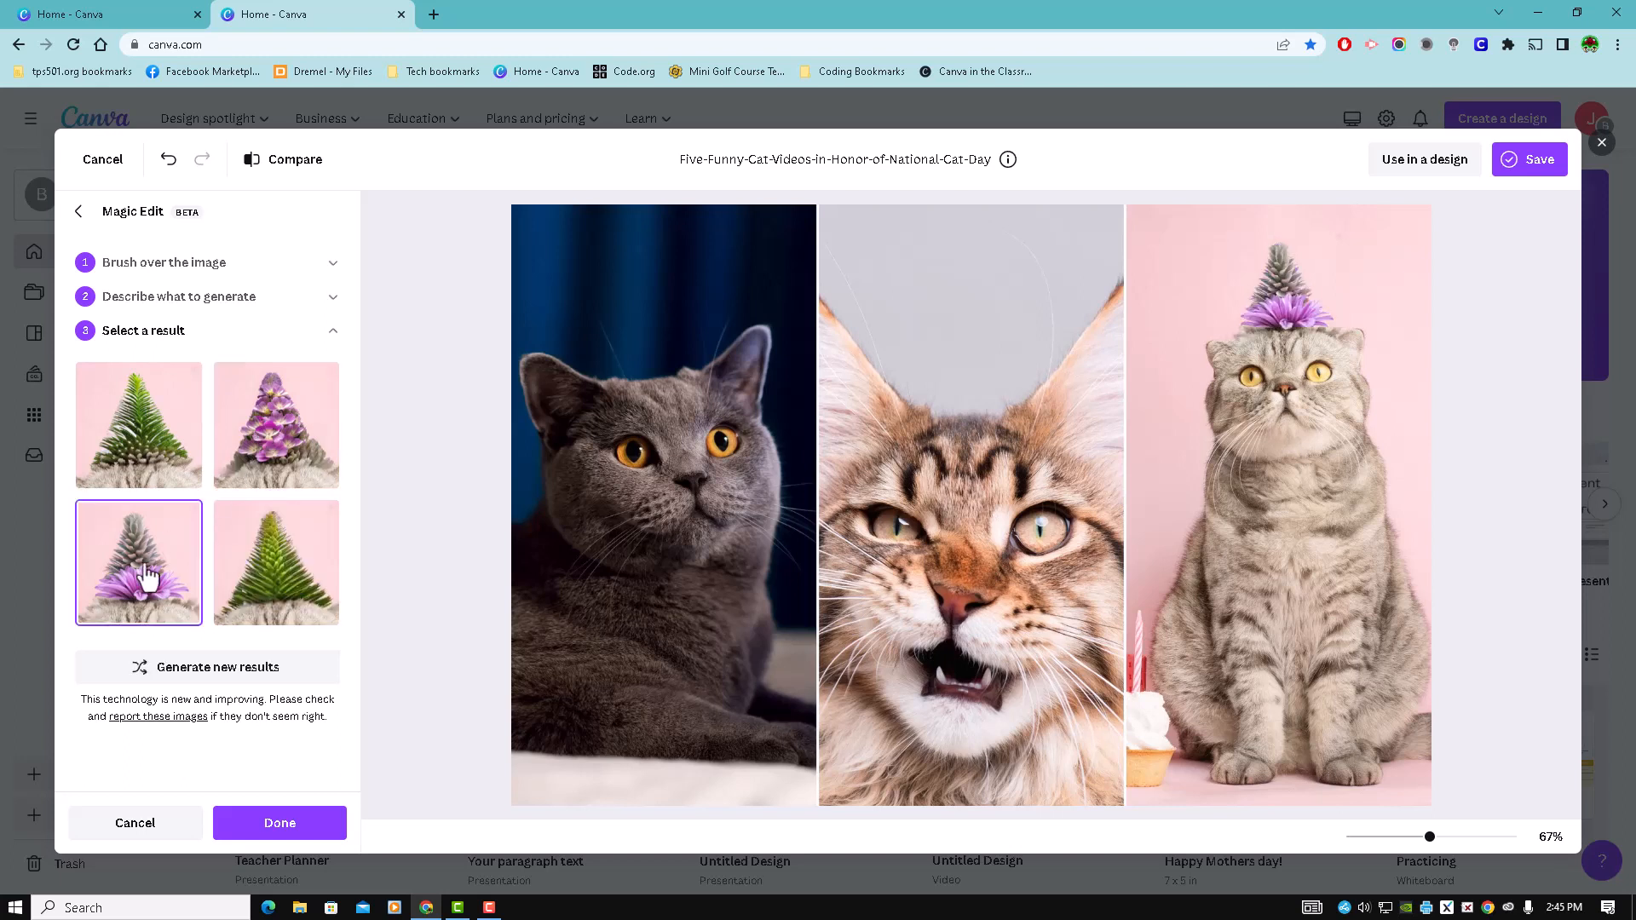
pyautogui.click(263, 578)
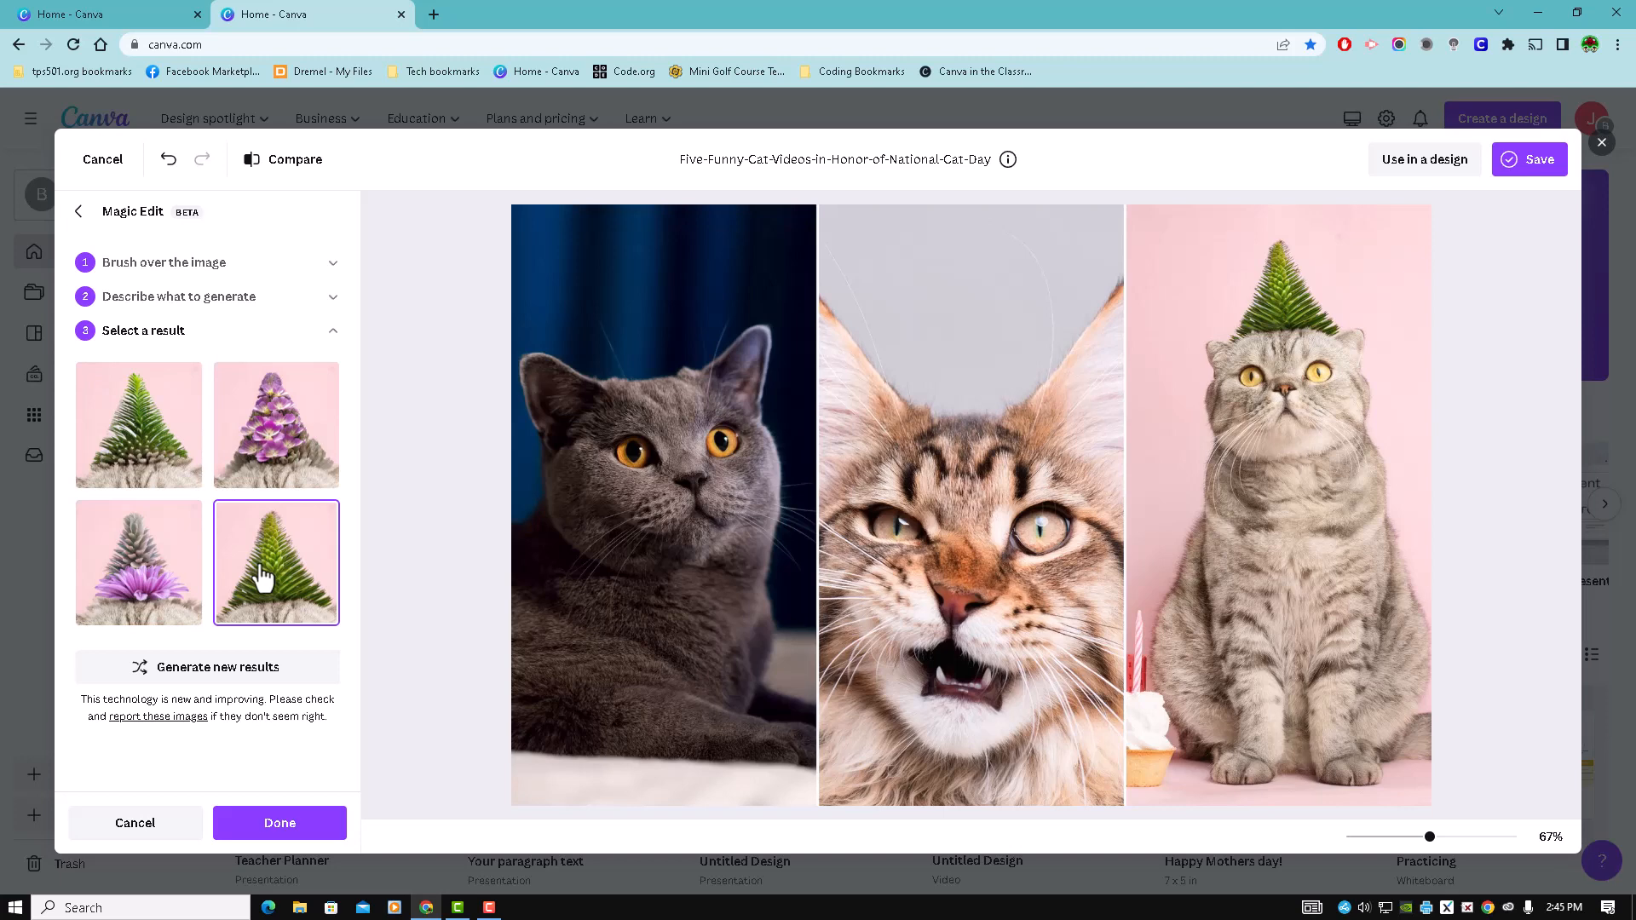
pyautogui.click(232, 669)
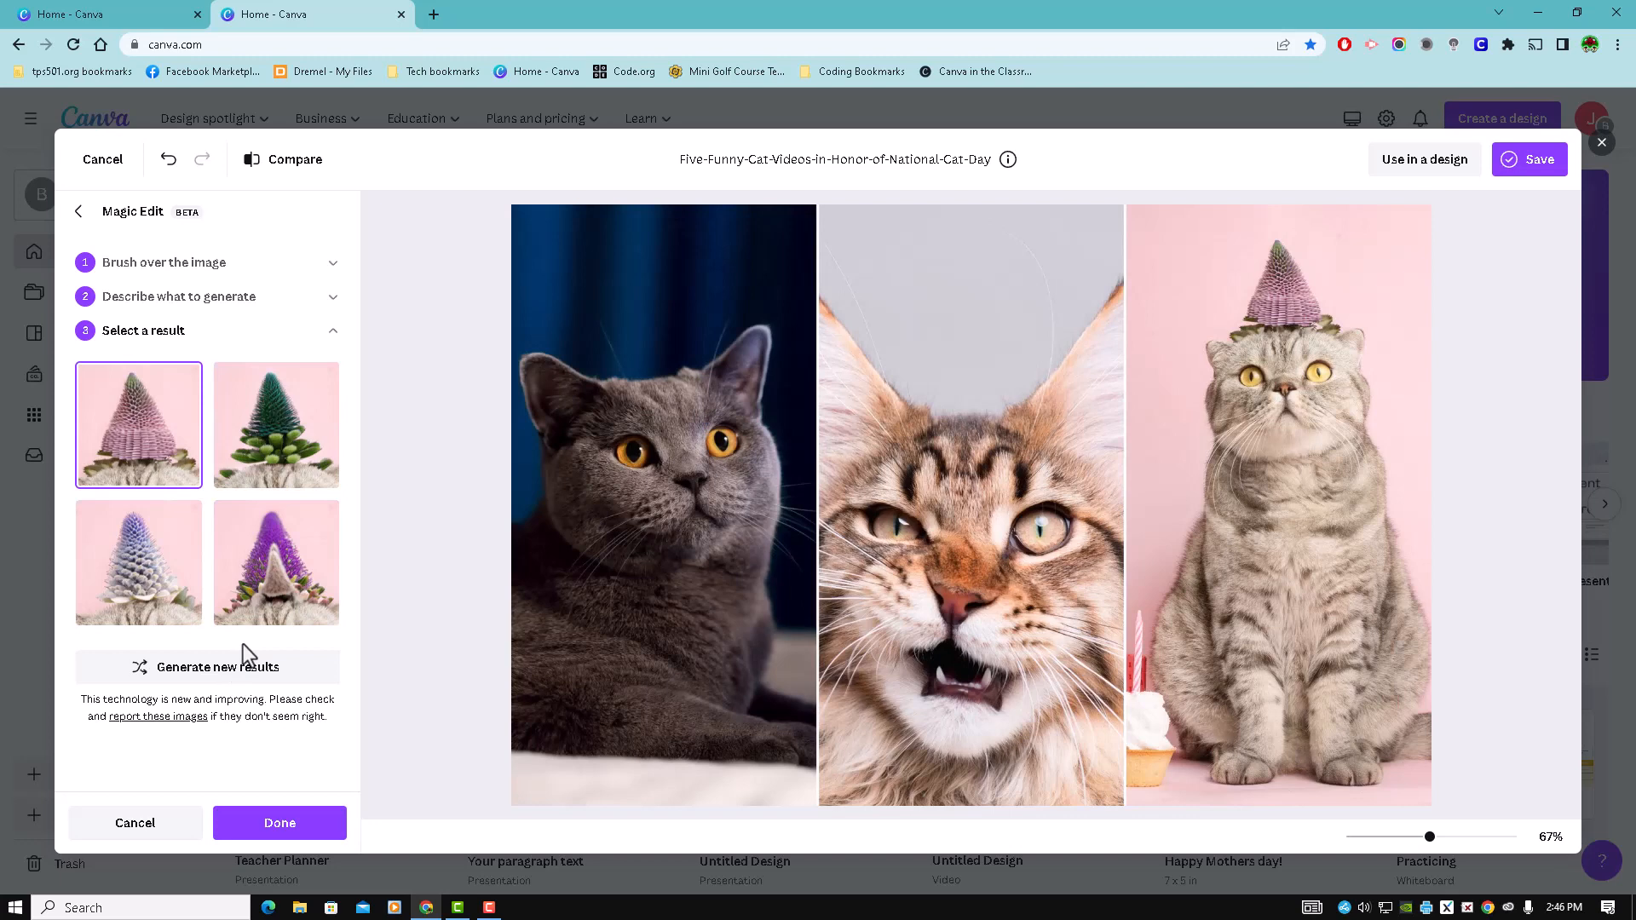
pyautogui.click(238, 545)
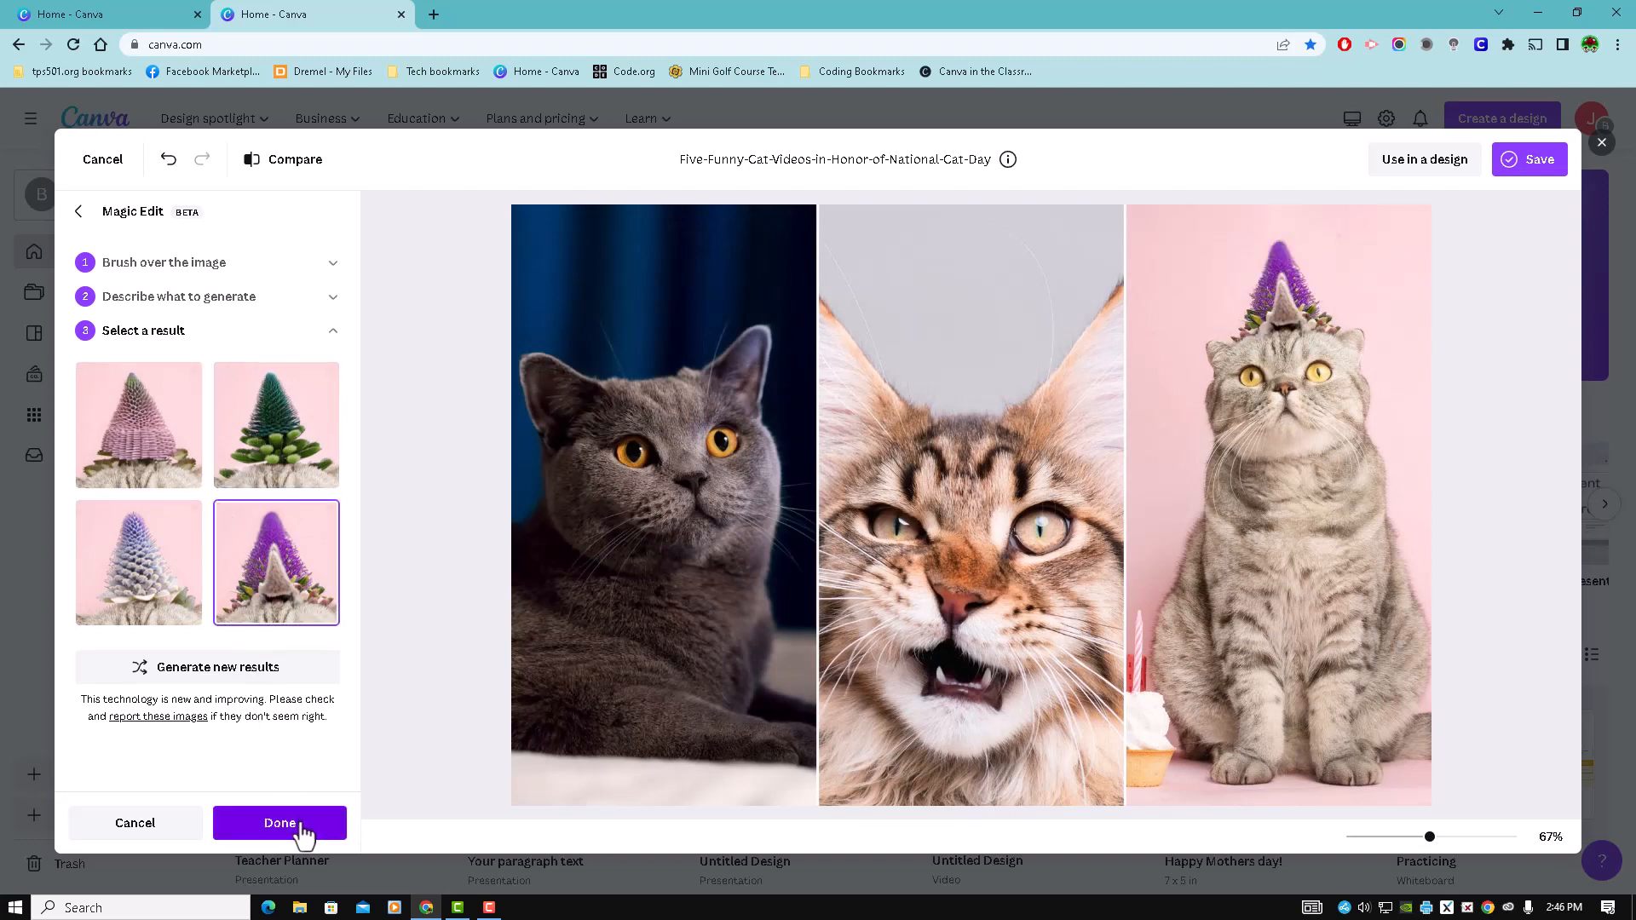
# - Undo all the Magic Edit hat replacements to restore the original photo and cancel Magic Edit
pyautogui.click(170, 162)
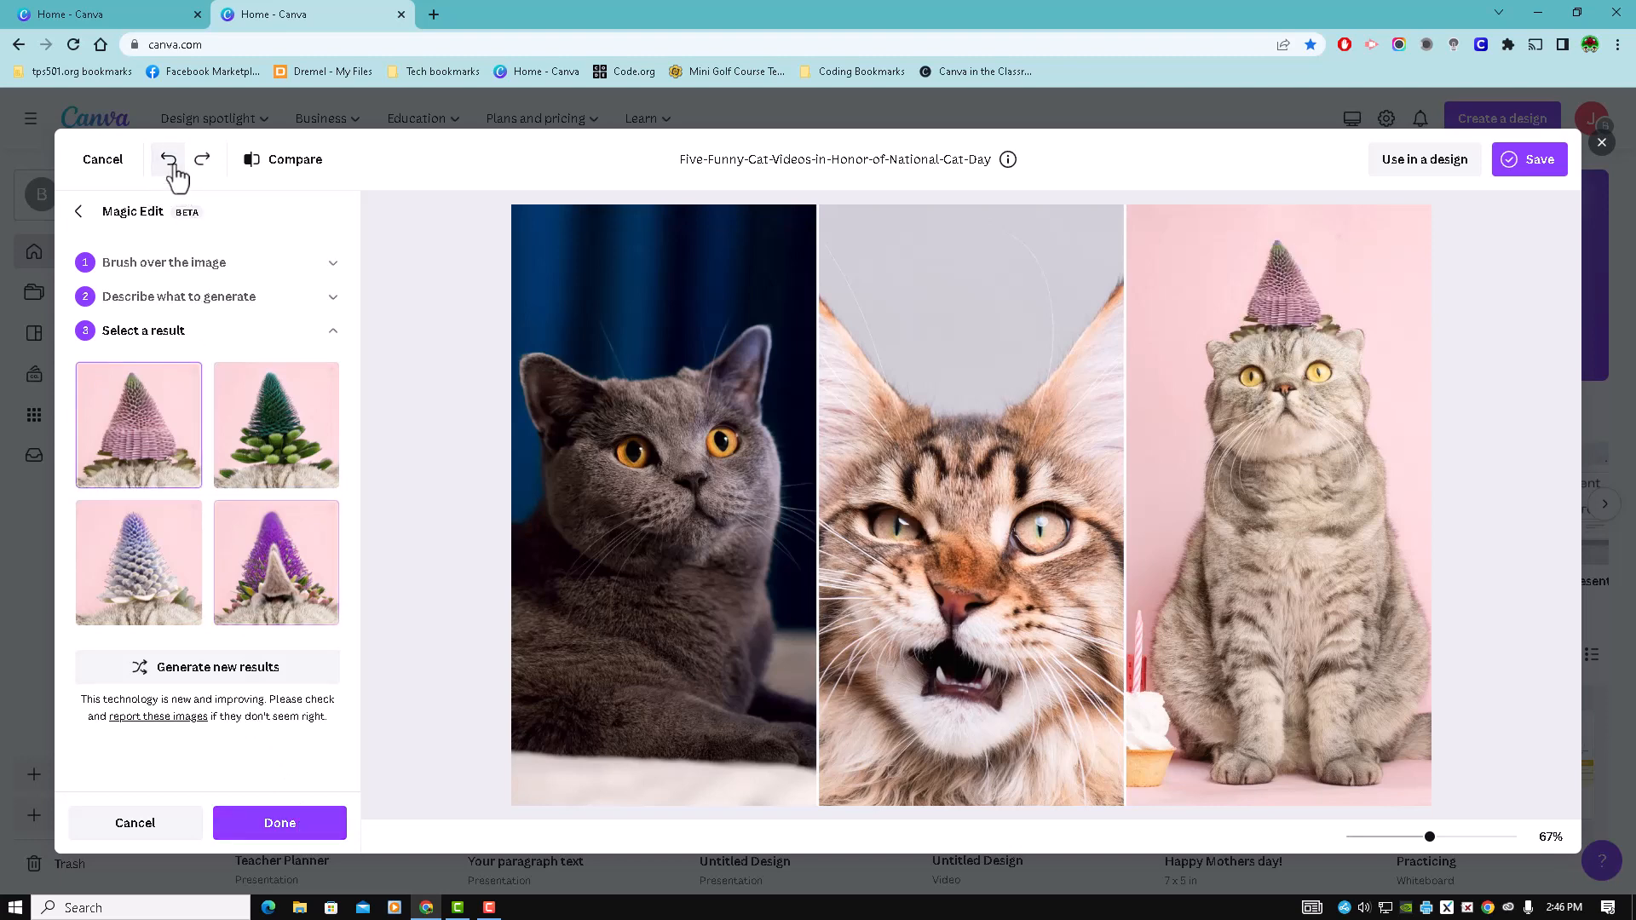
pyautogui.click(170, 162)
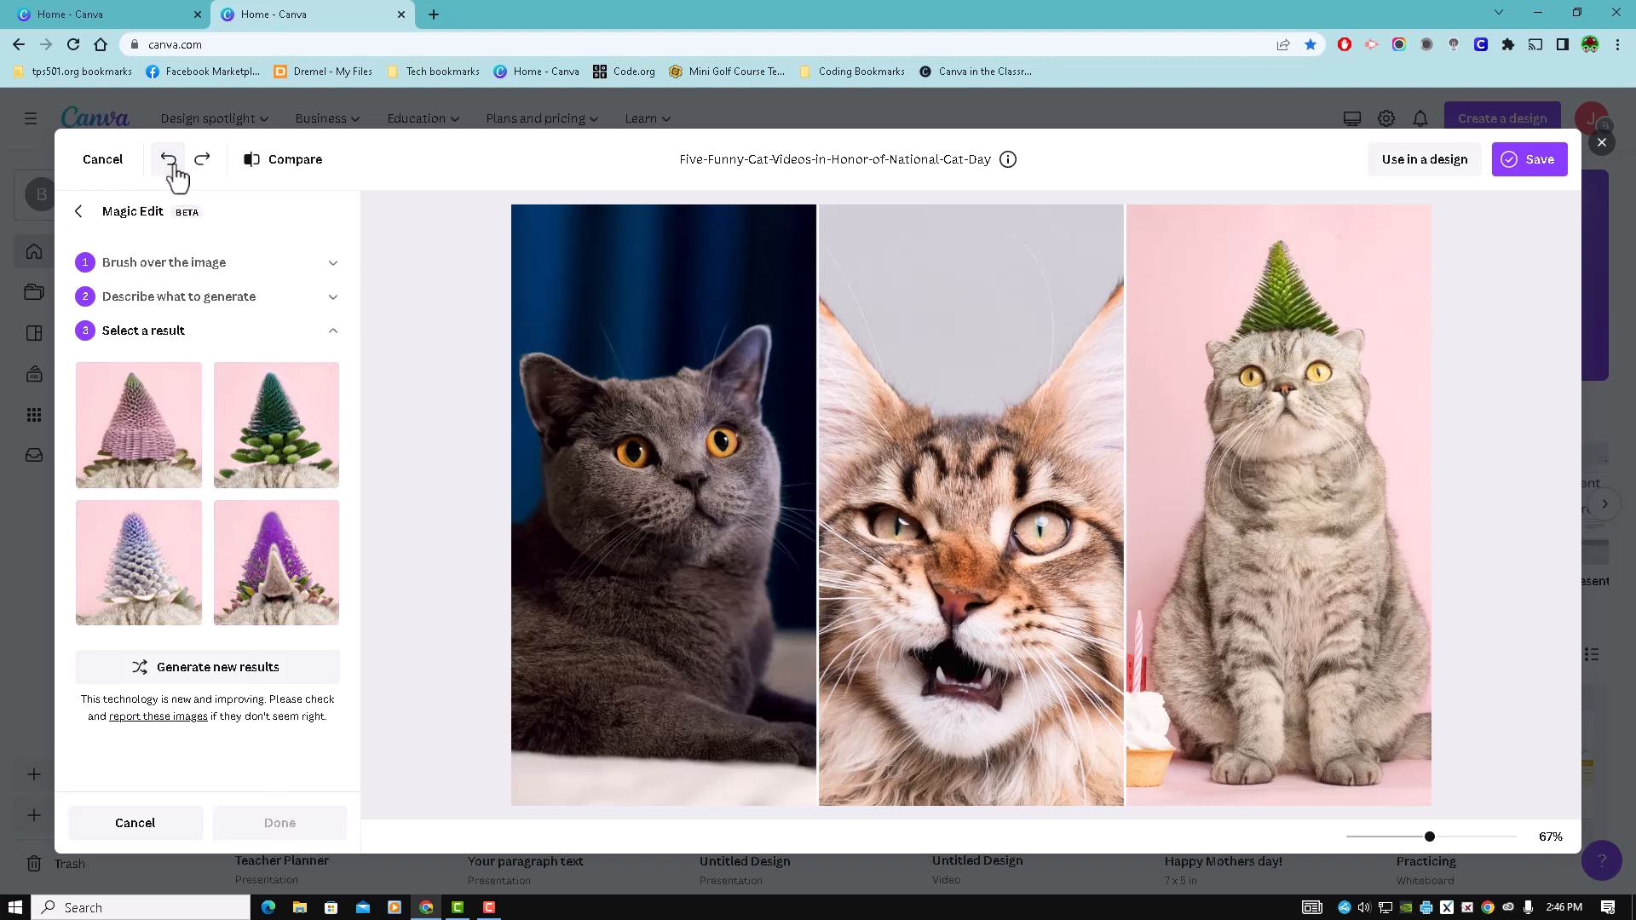
pyautogui.click(170, 162)
pyautogui.click(170, 162)
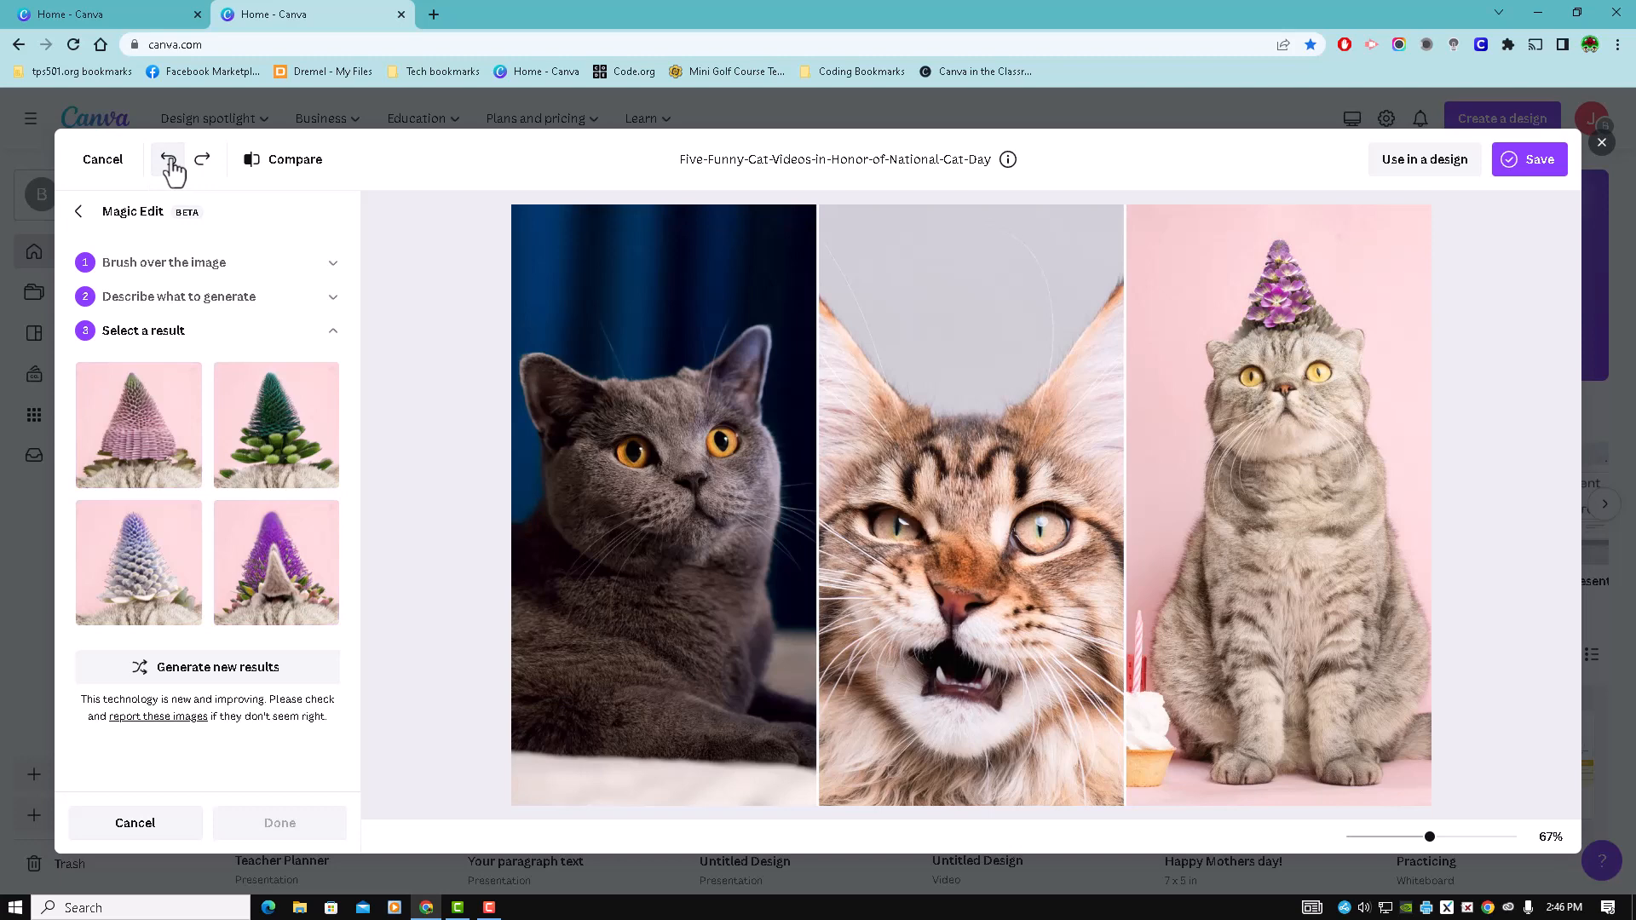
pyautogui.click(170, 162)
pyautogui.click(170, 162)
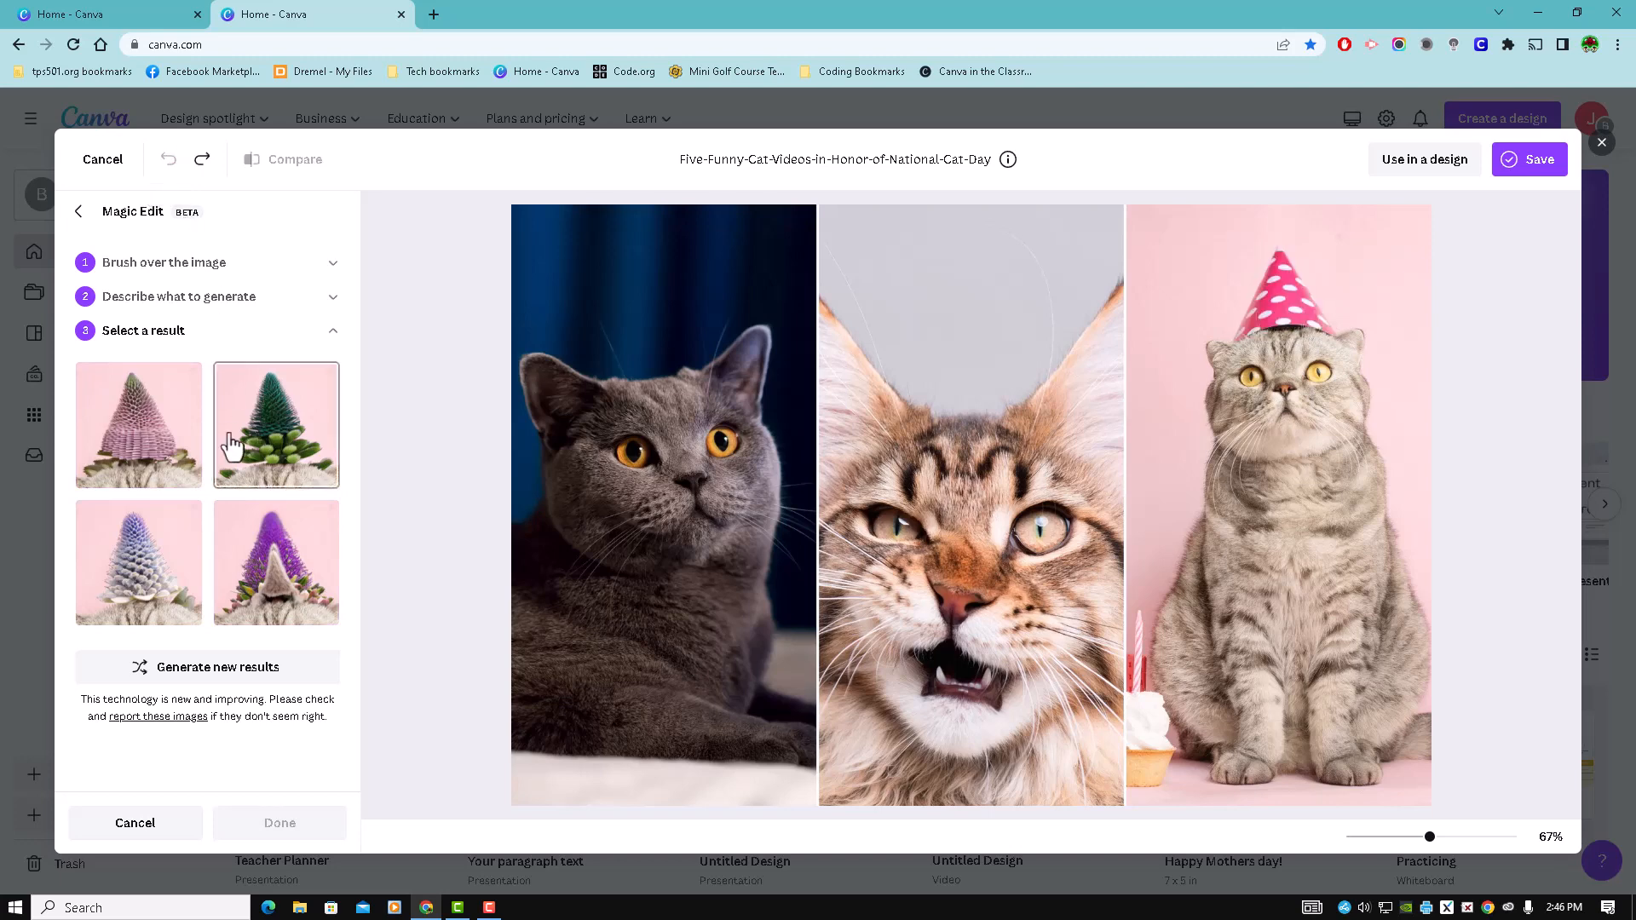
pyautogui.click(136, 823)
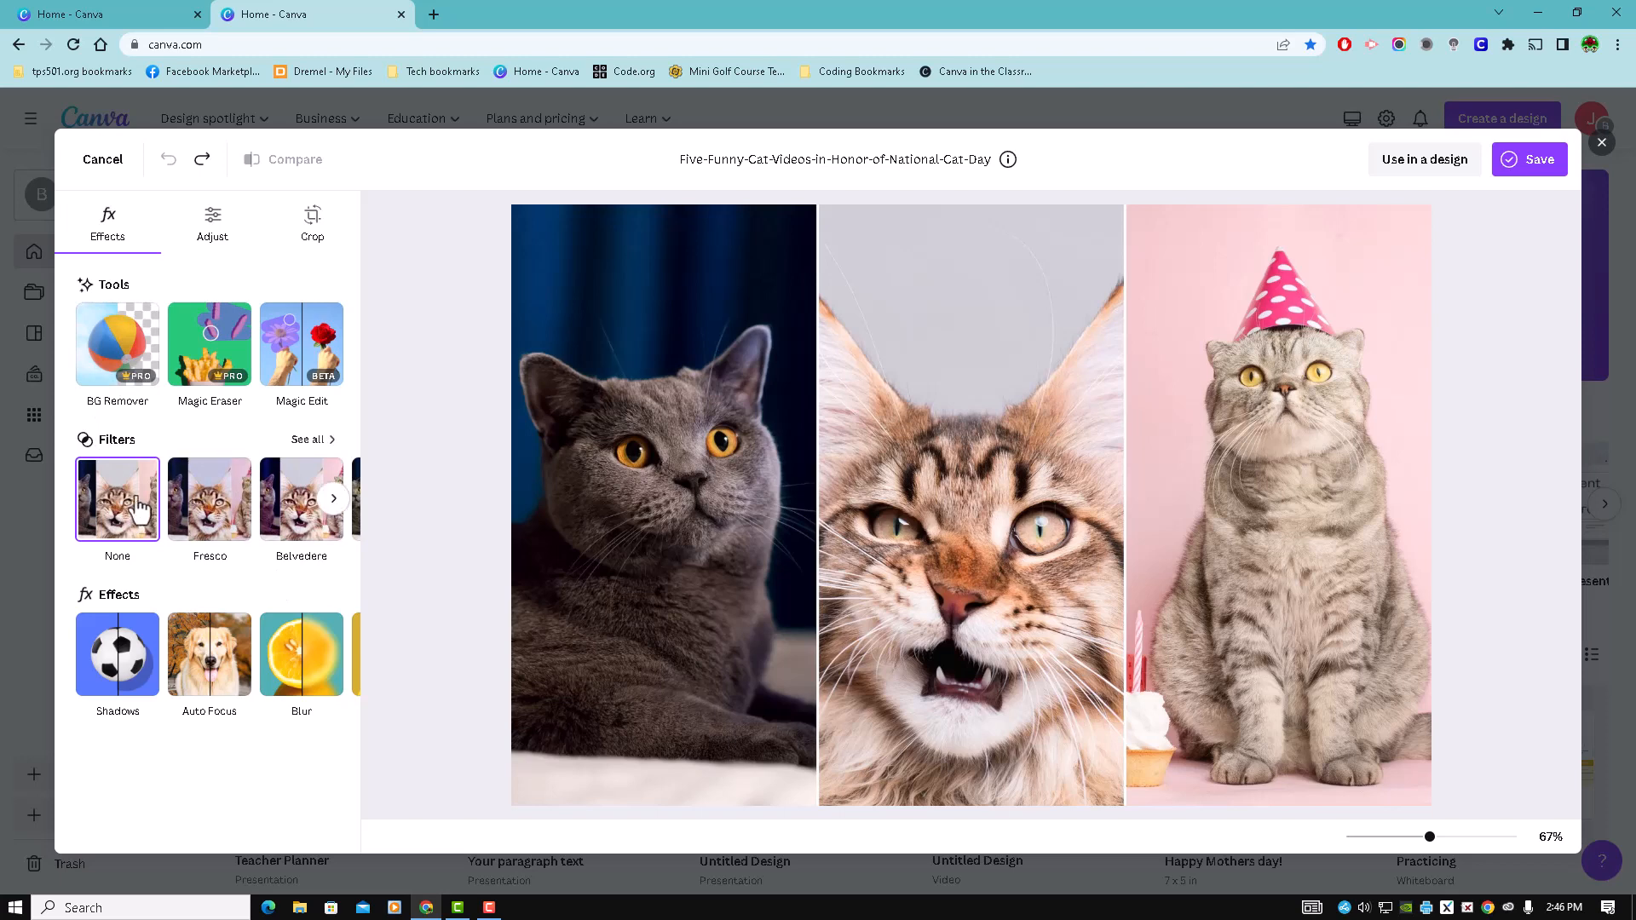
# - Try the Fresco and Belvedere filters on the cat photo and look at the full filter collection
pyautogui.click(225, 498)
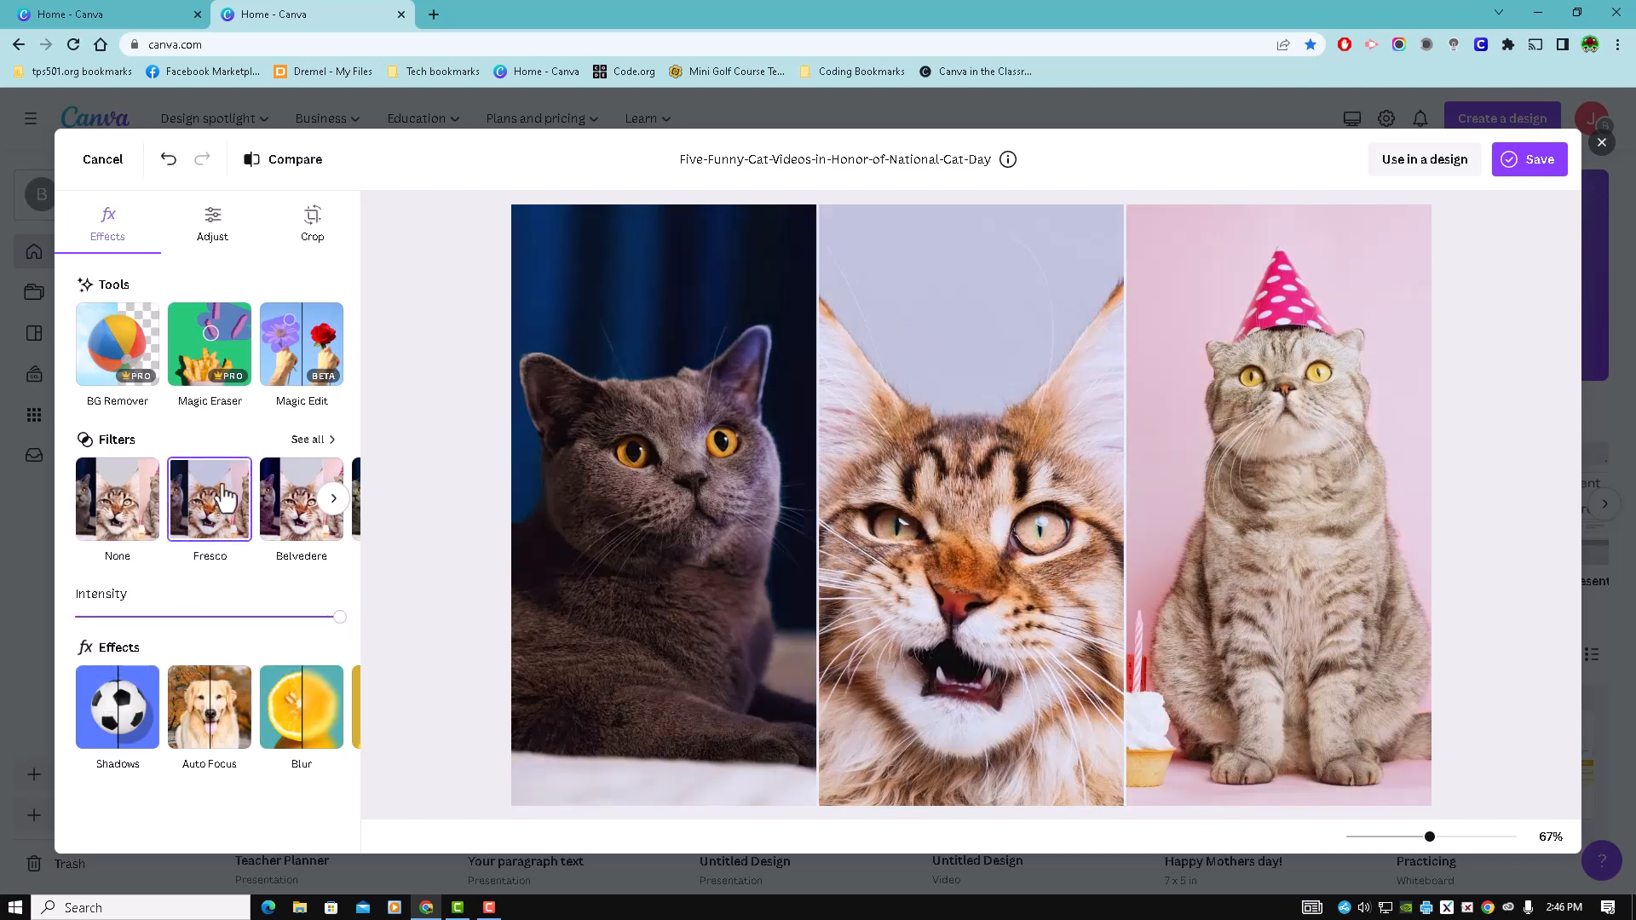
pyautogui.click(297, 498)
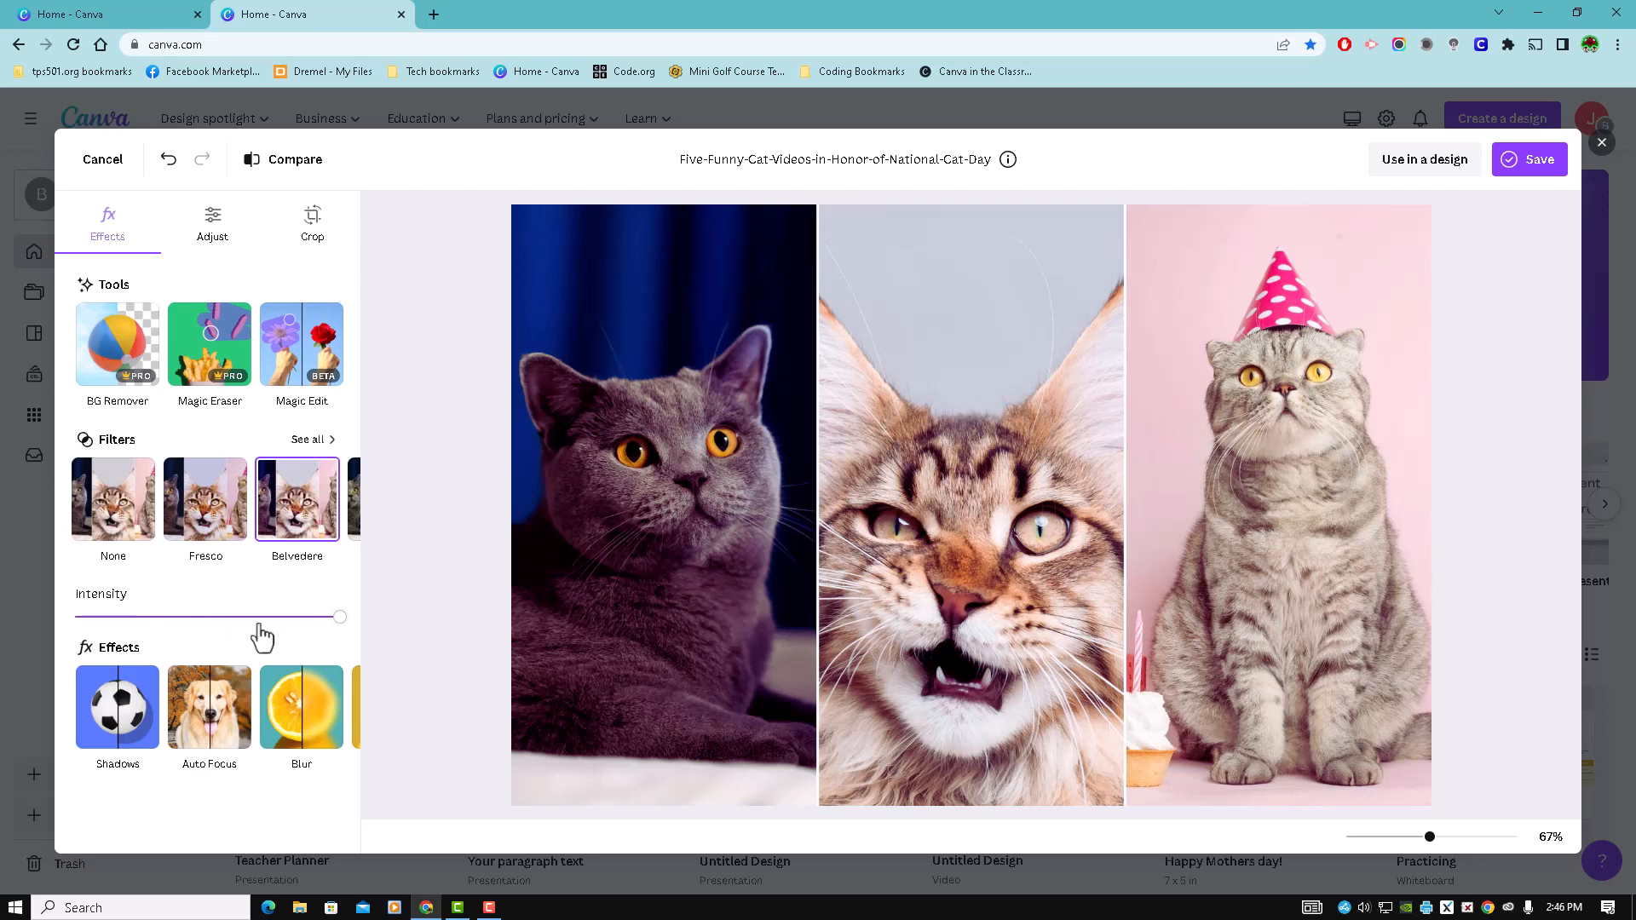
pyautogui.click(312, 441)
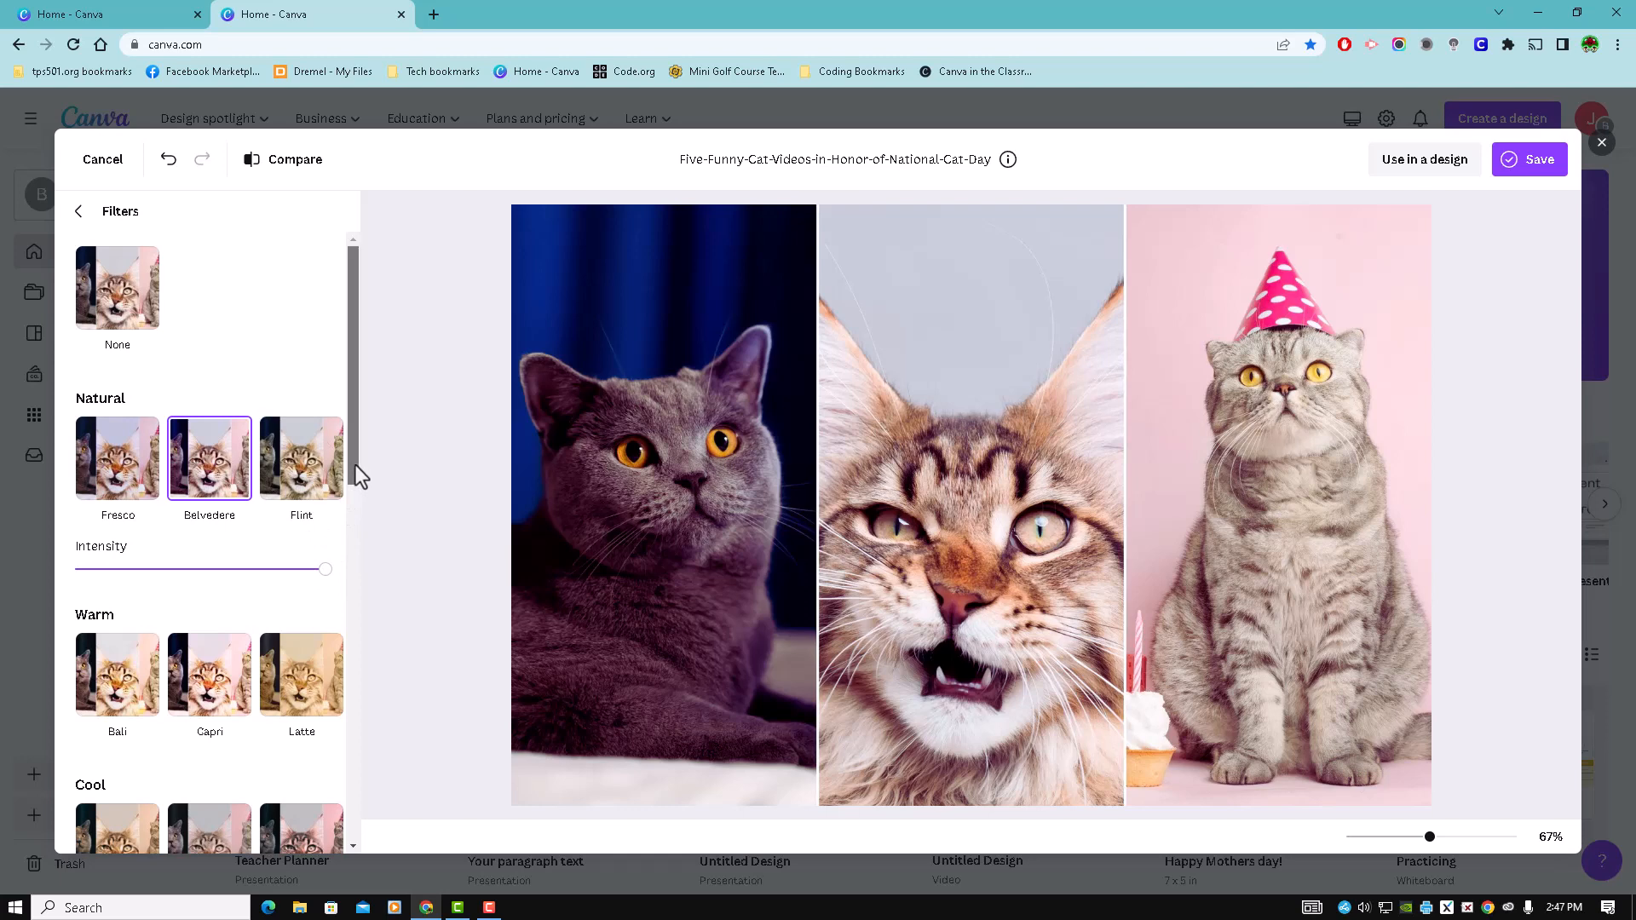
pyautogui.moveTo(355, 465); pyautogui.dragTo(423, 554)
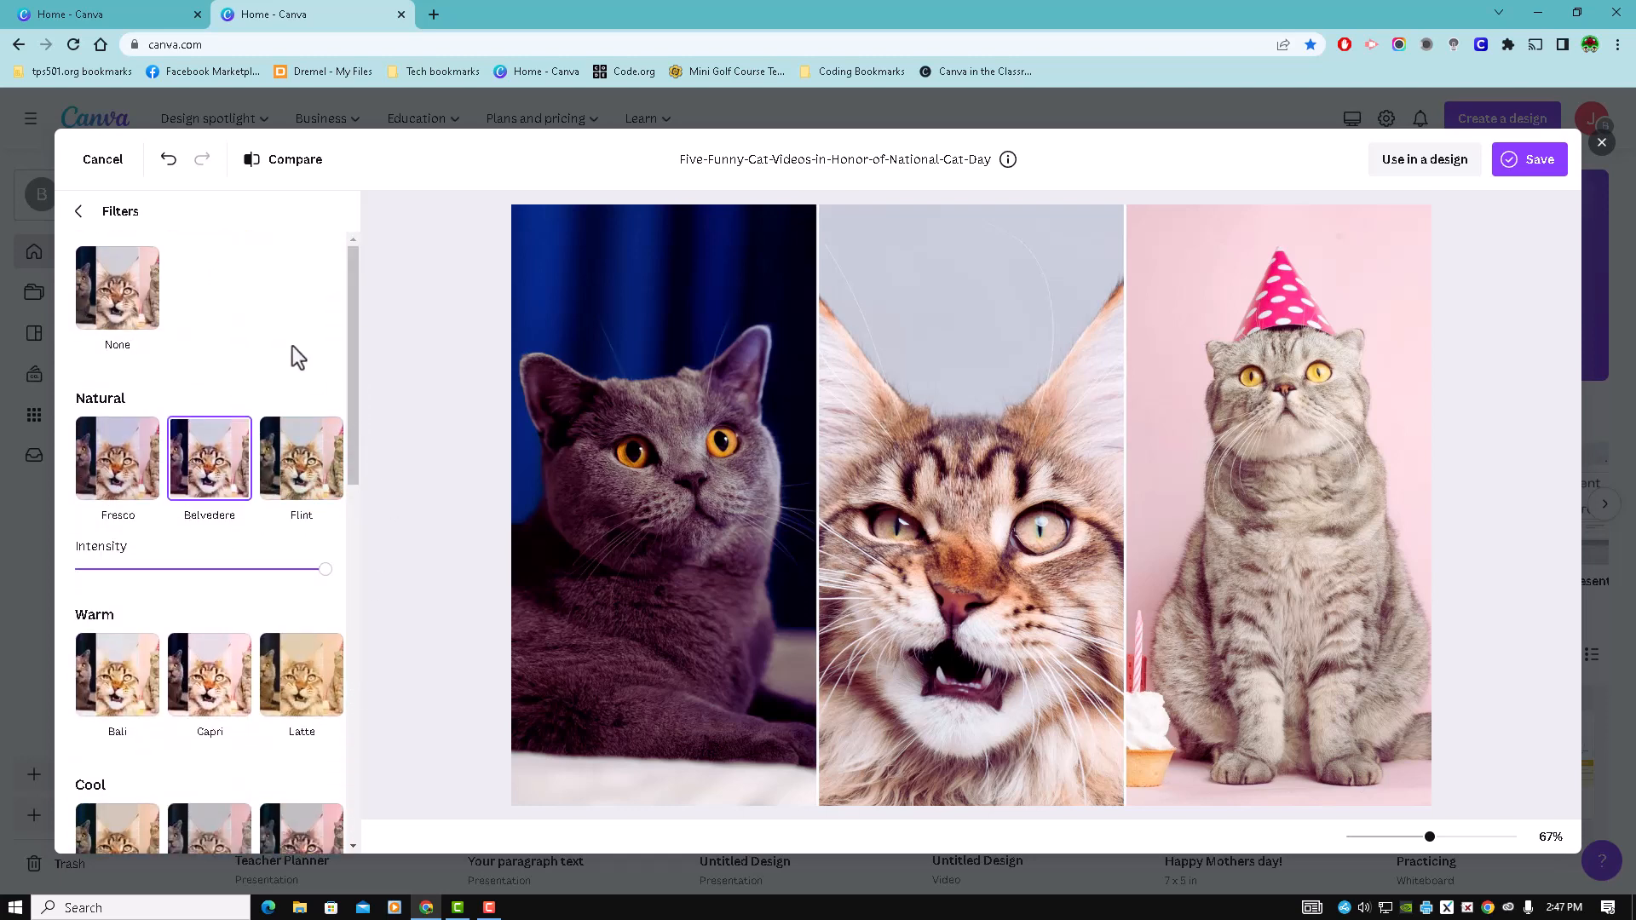
pyautogui.click(79, 211)
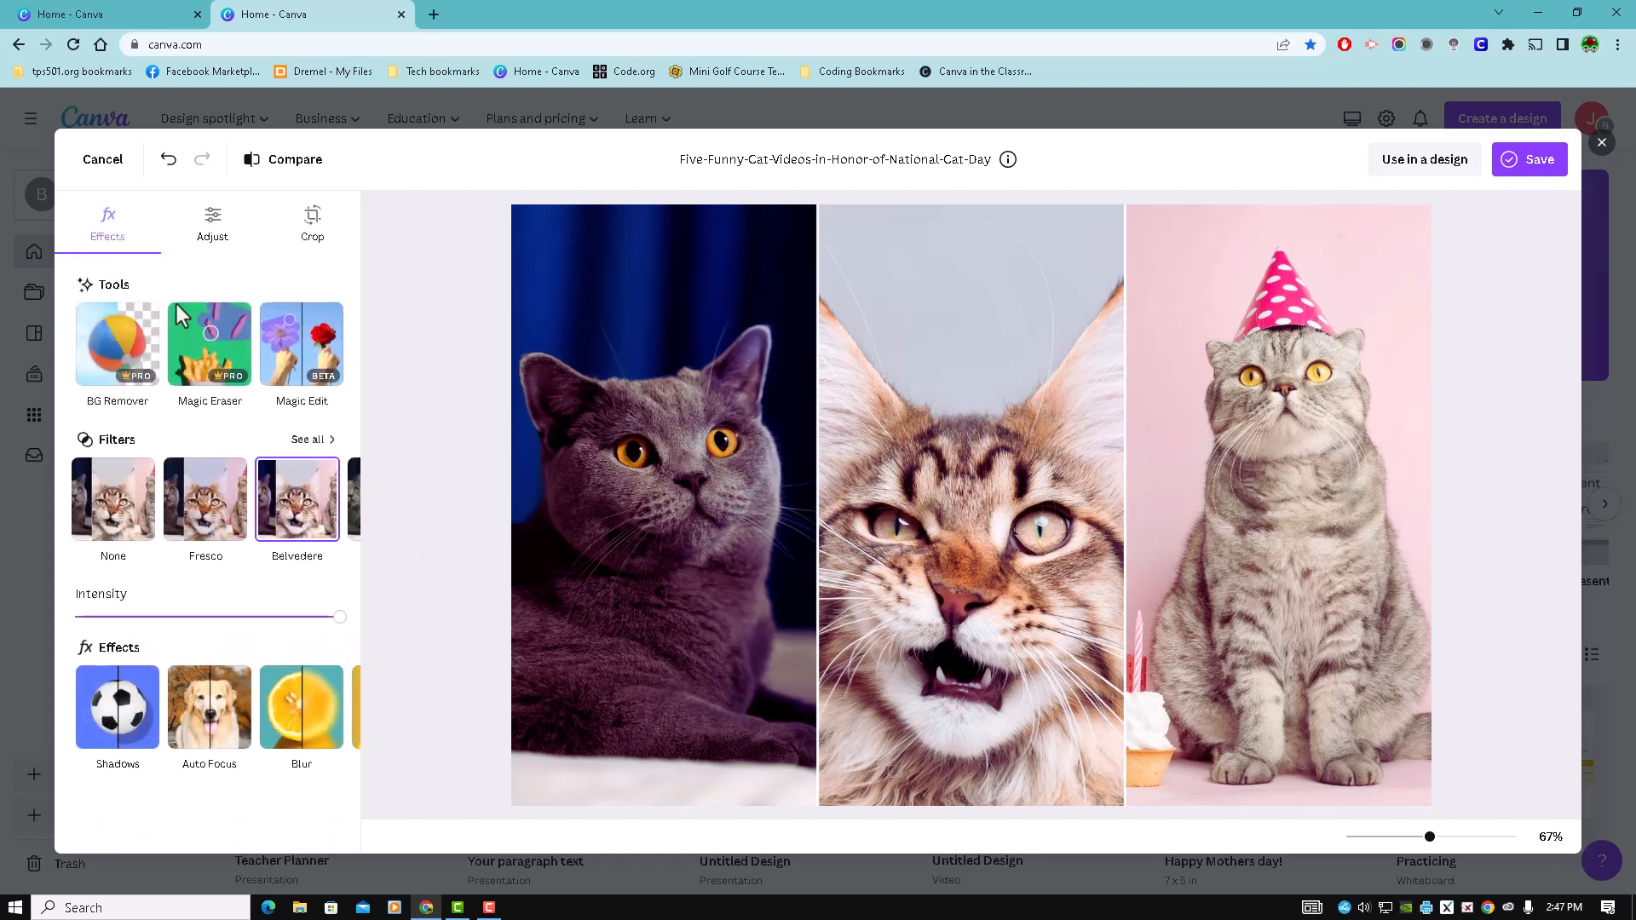
# - Apply the Fresco filter again, then undo the filter changes on the cat photo
pyautogui.click(223, 491)
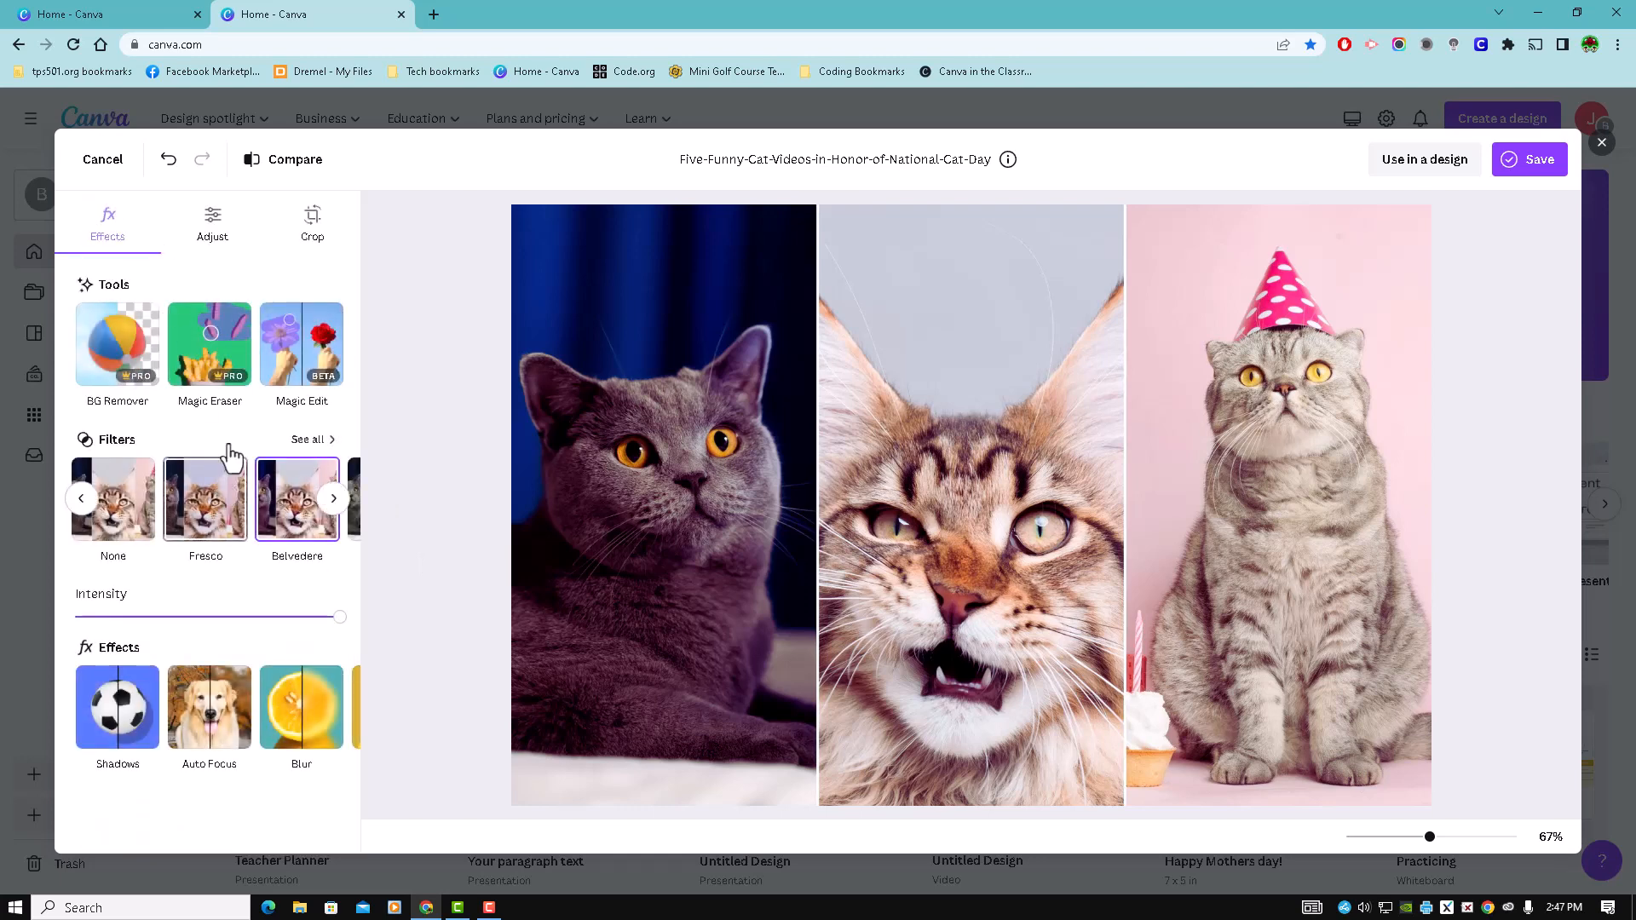
pyautogui.click(168, 162)
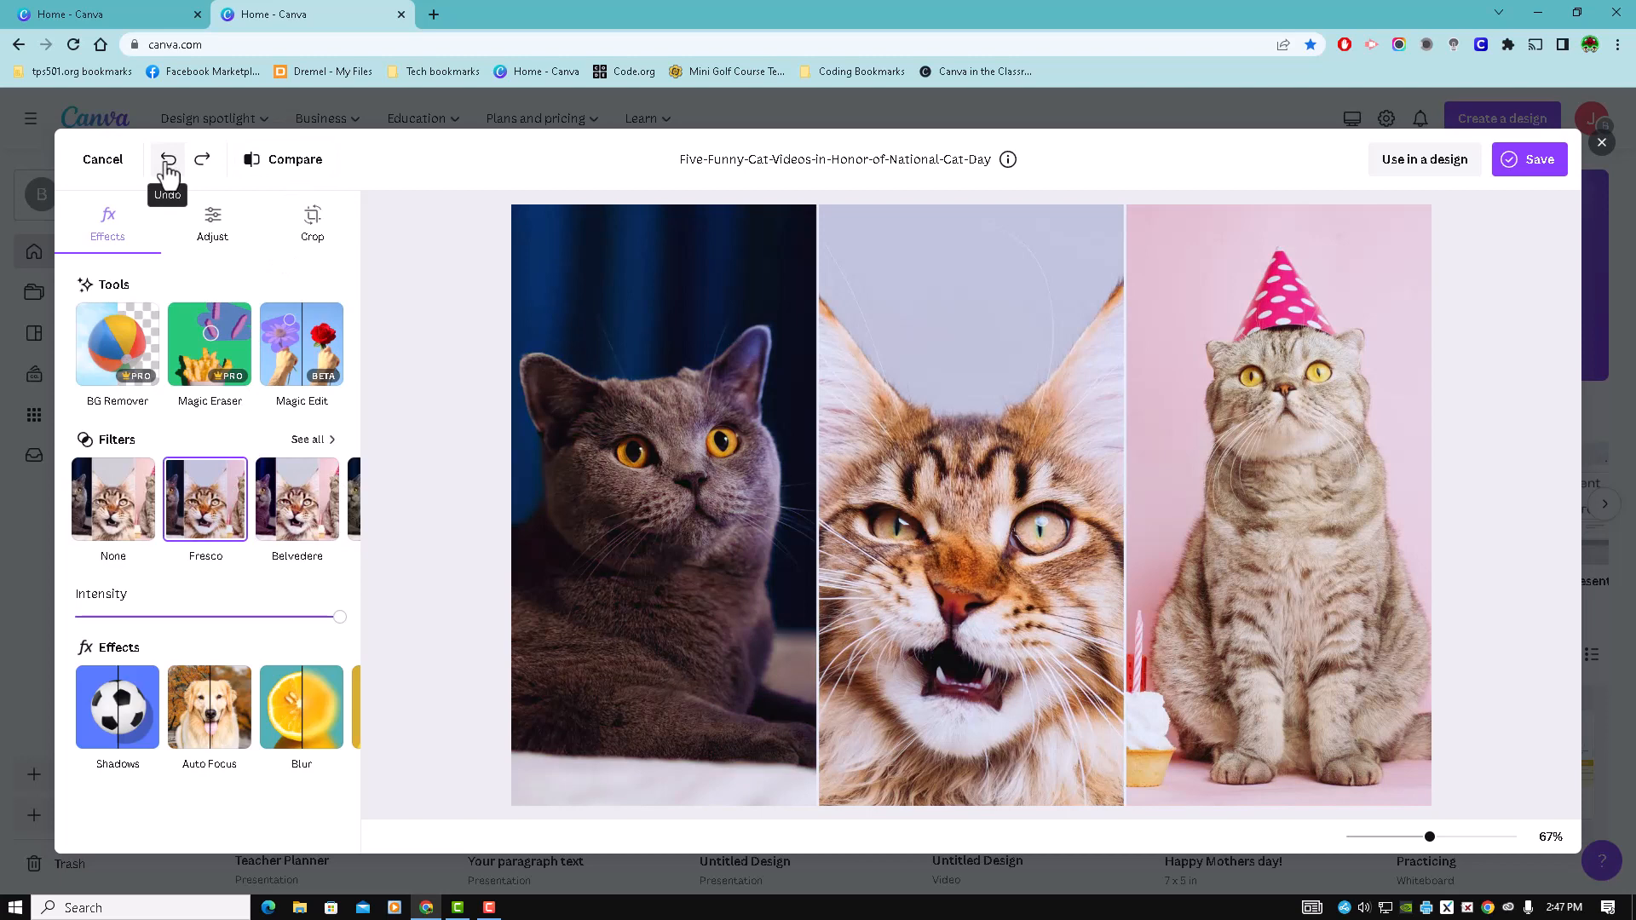
pyautogui.click(168, 162)
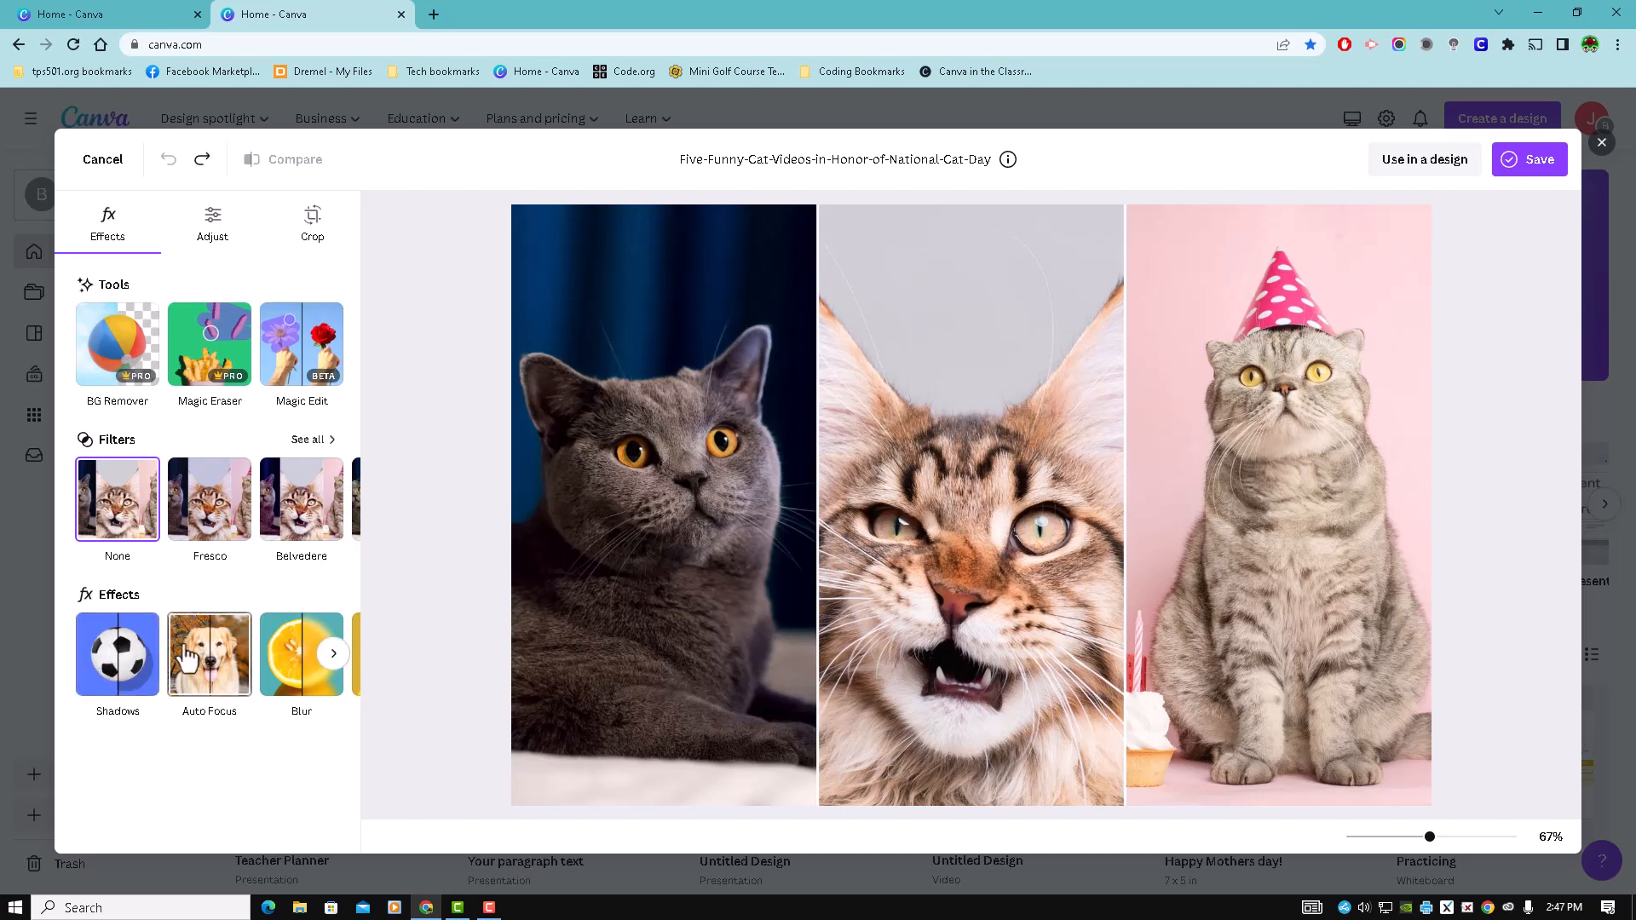
# - Look through the available photo effects from Shadows to Duotone
pyautogui.click(332, 656)
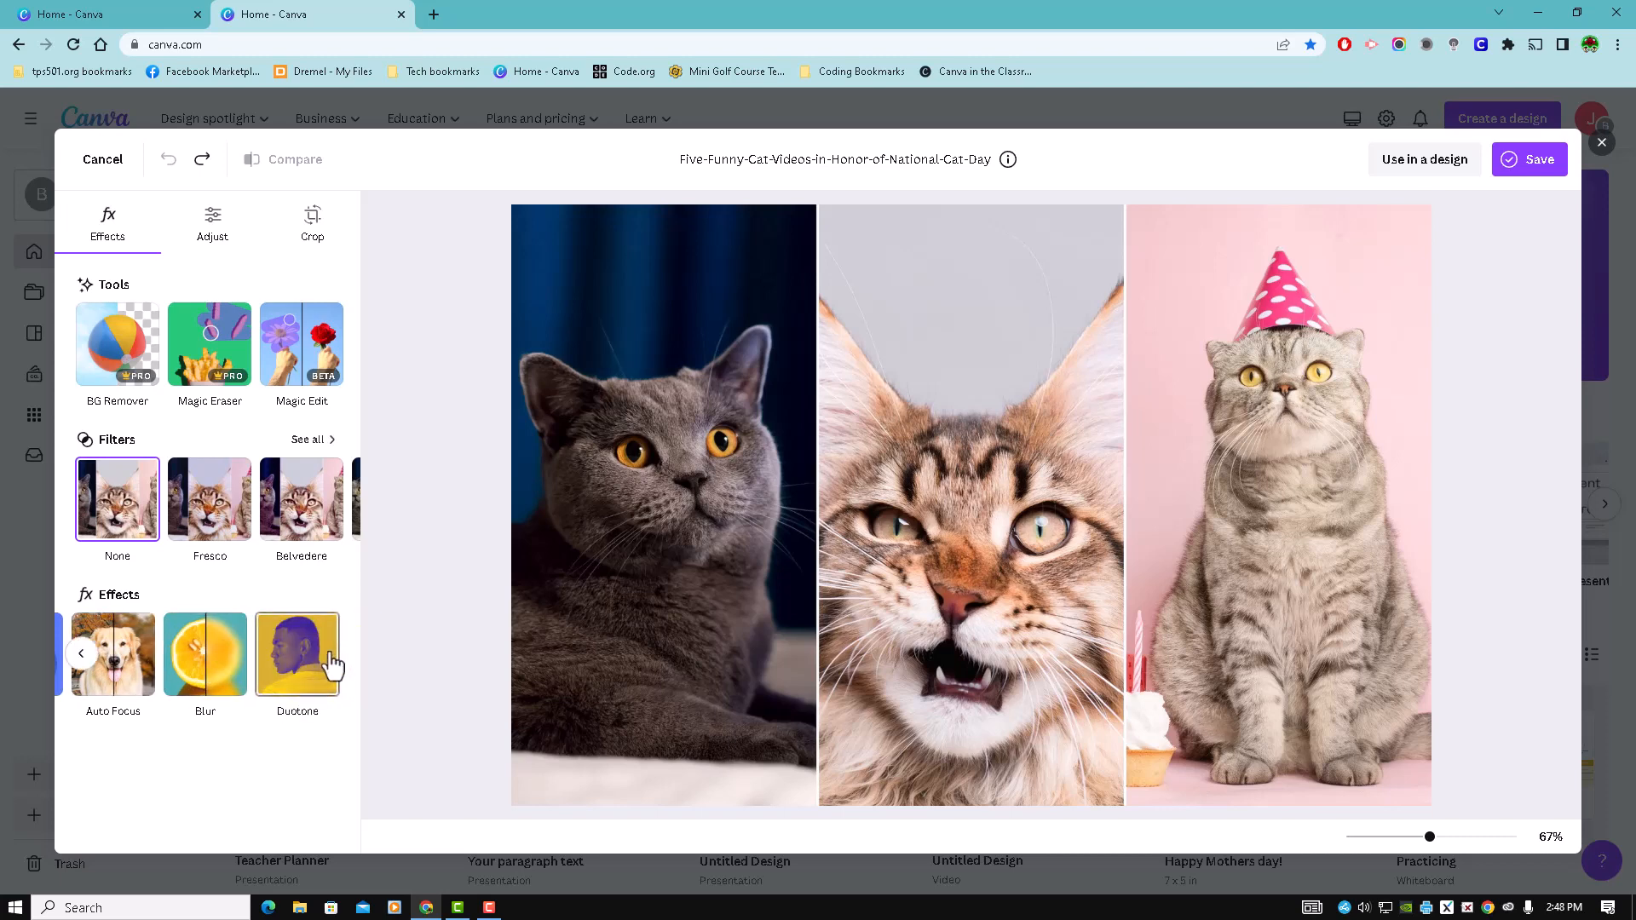
pyautogui.click(81, 654)
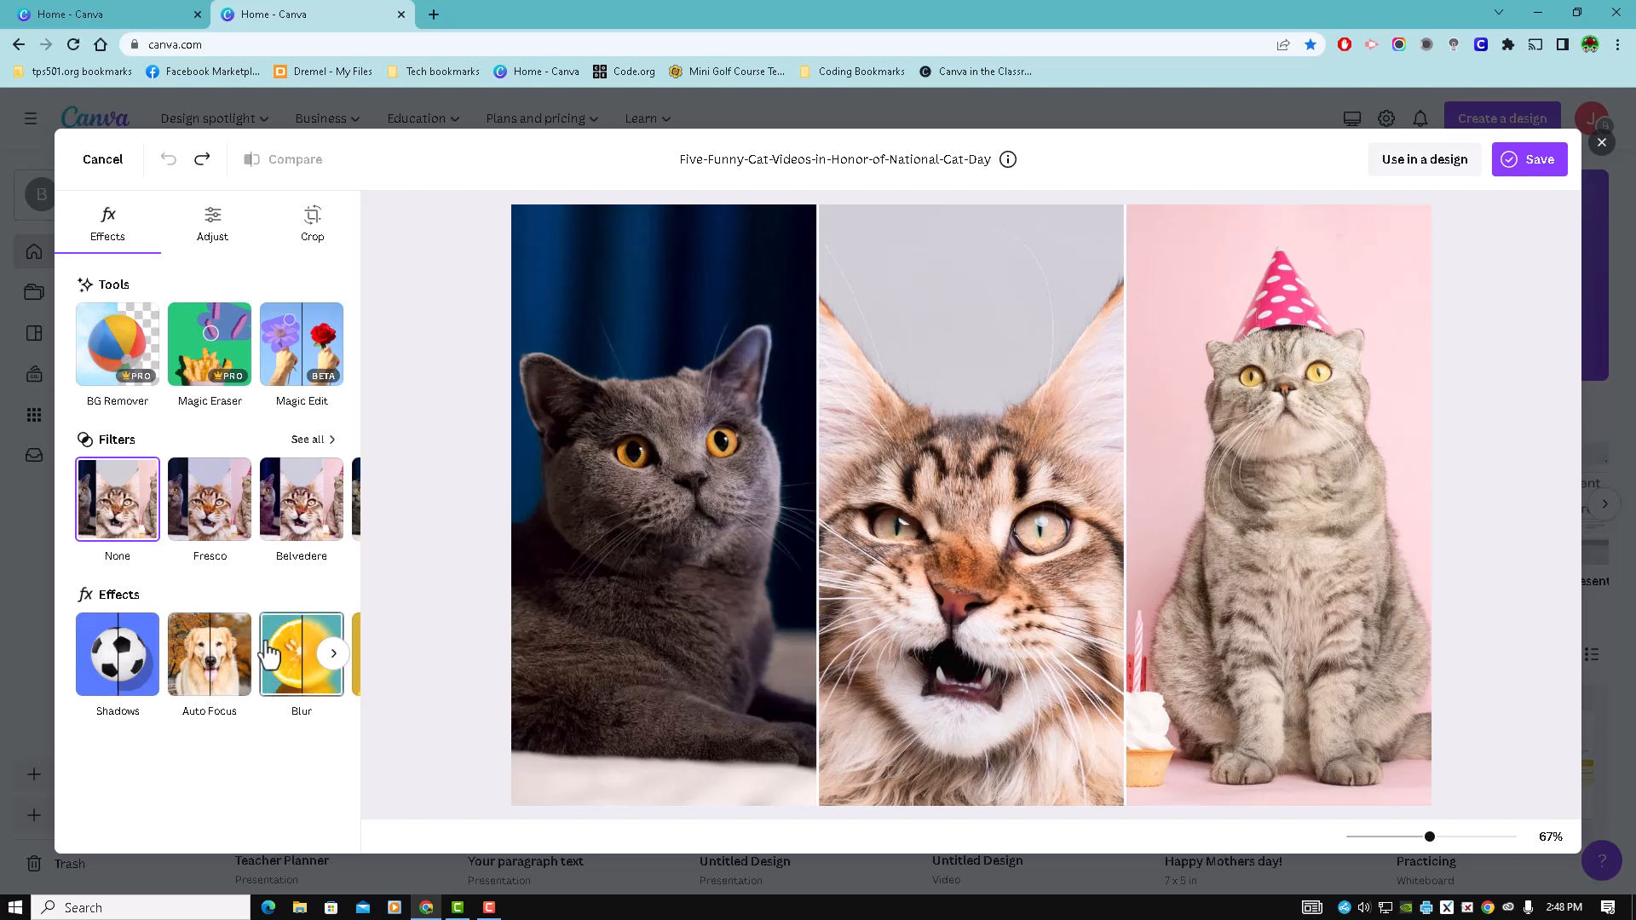
pyautogui.click(332, 654)
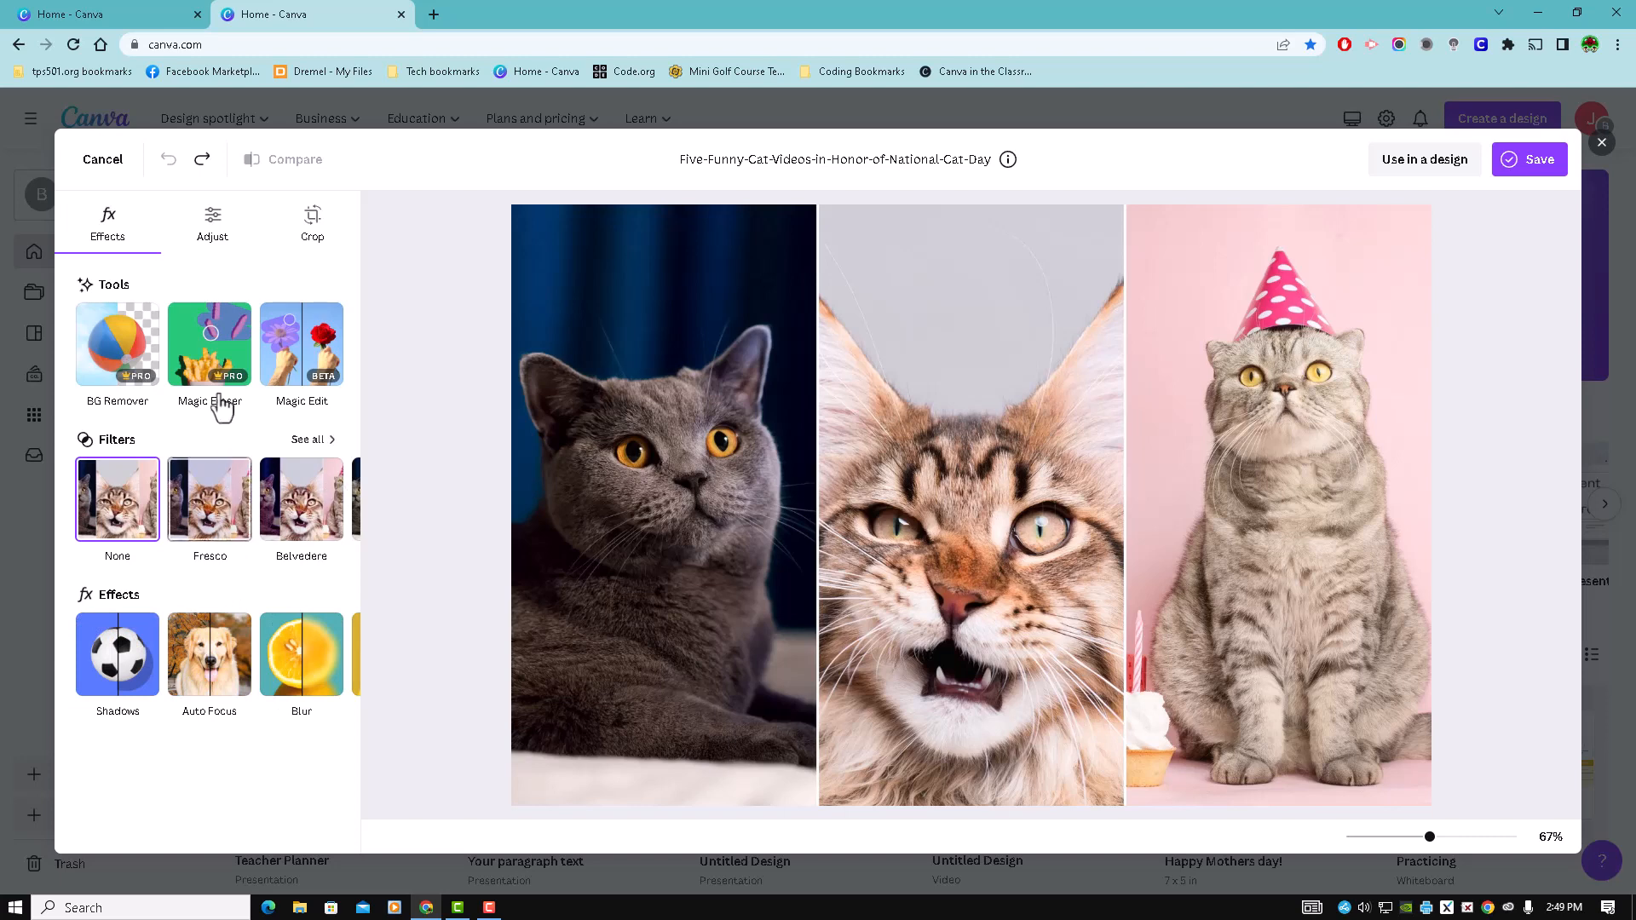
# - Auto-adjust the whole cat photo, review the adjustment settings and open the crop options
pyautogui.click(212, 227)
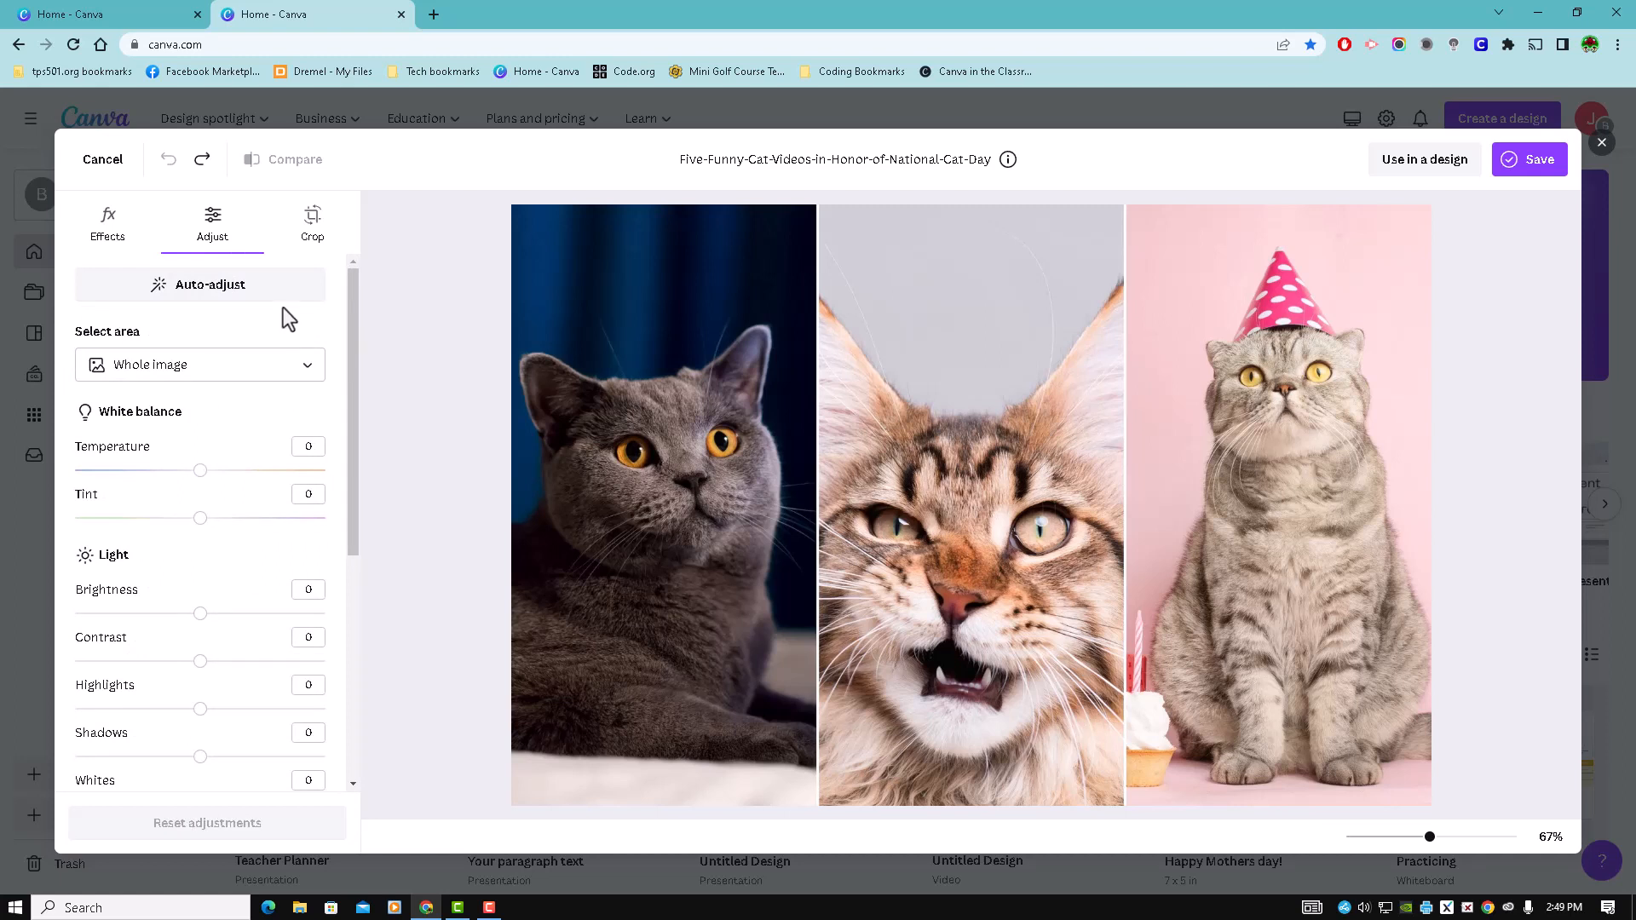
pyautogui.click(254, 297)
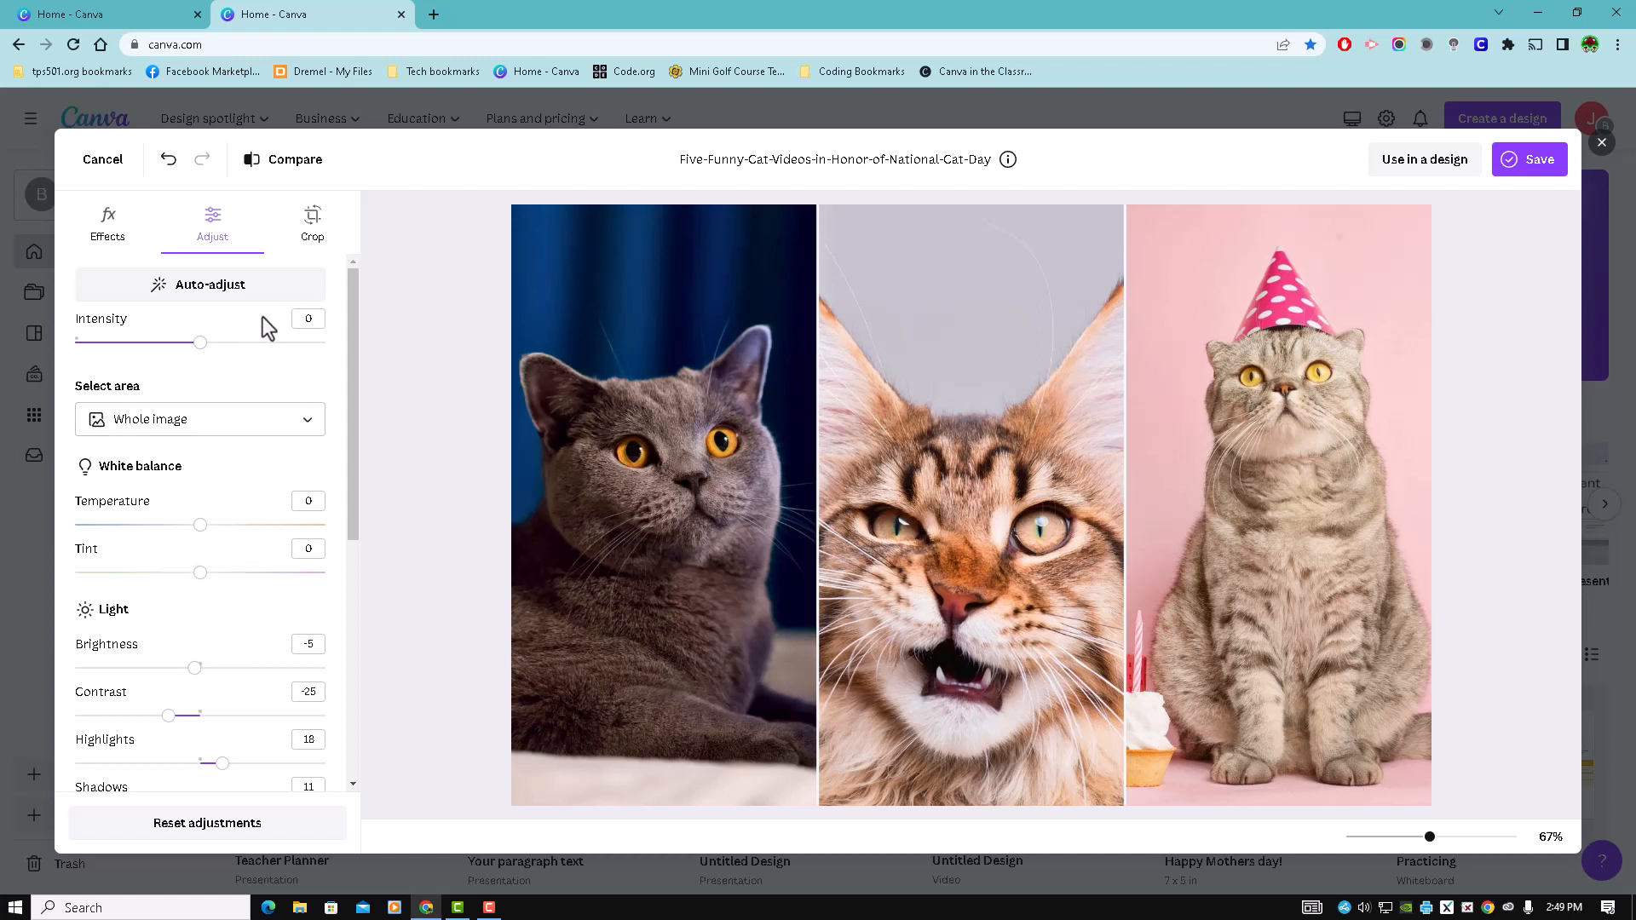
pyautogui.moveTo(356, 362); pyautogui.dragTo(375, 323)
pyautogui.click(312, 225)
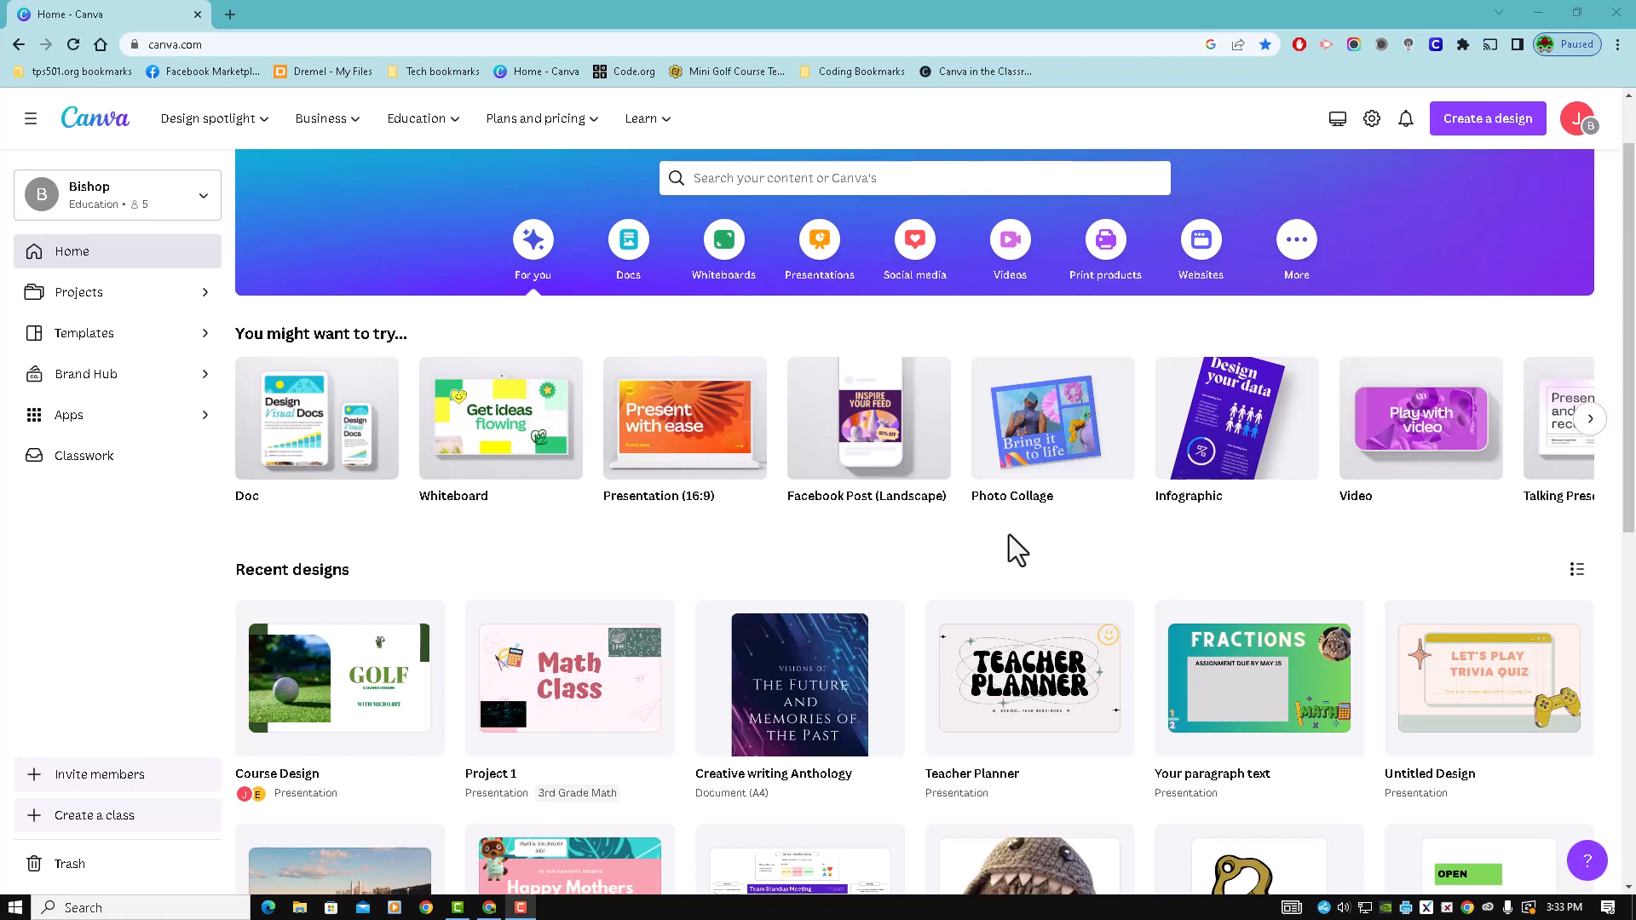
# - Create a blank Photo Collage design from the home page and look at its elements and collage templates
pyautogui.click(1040, 442)
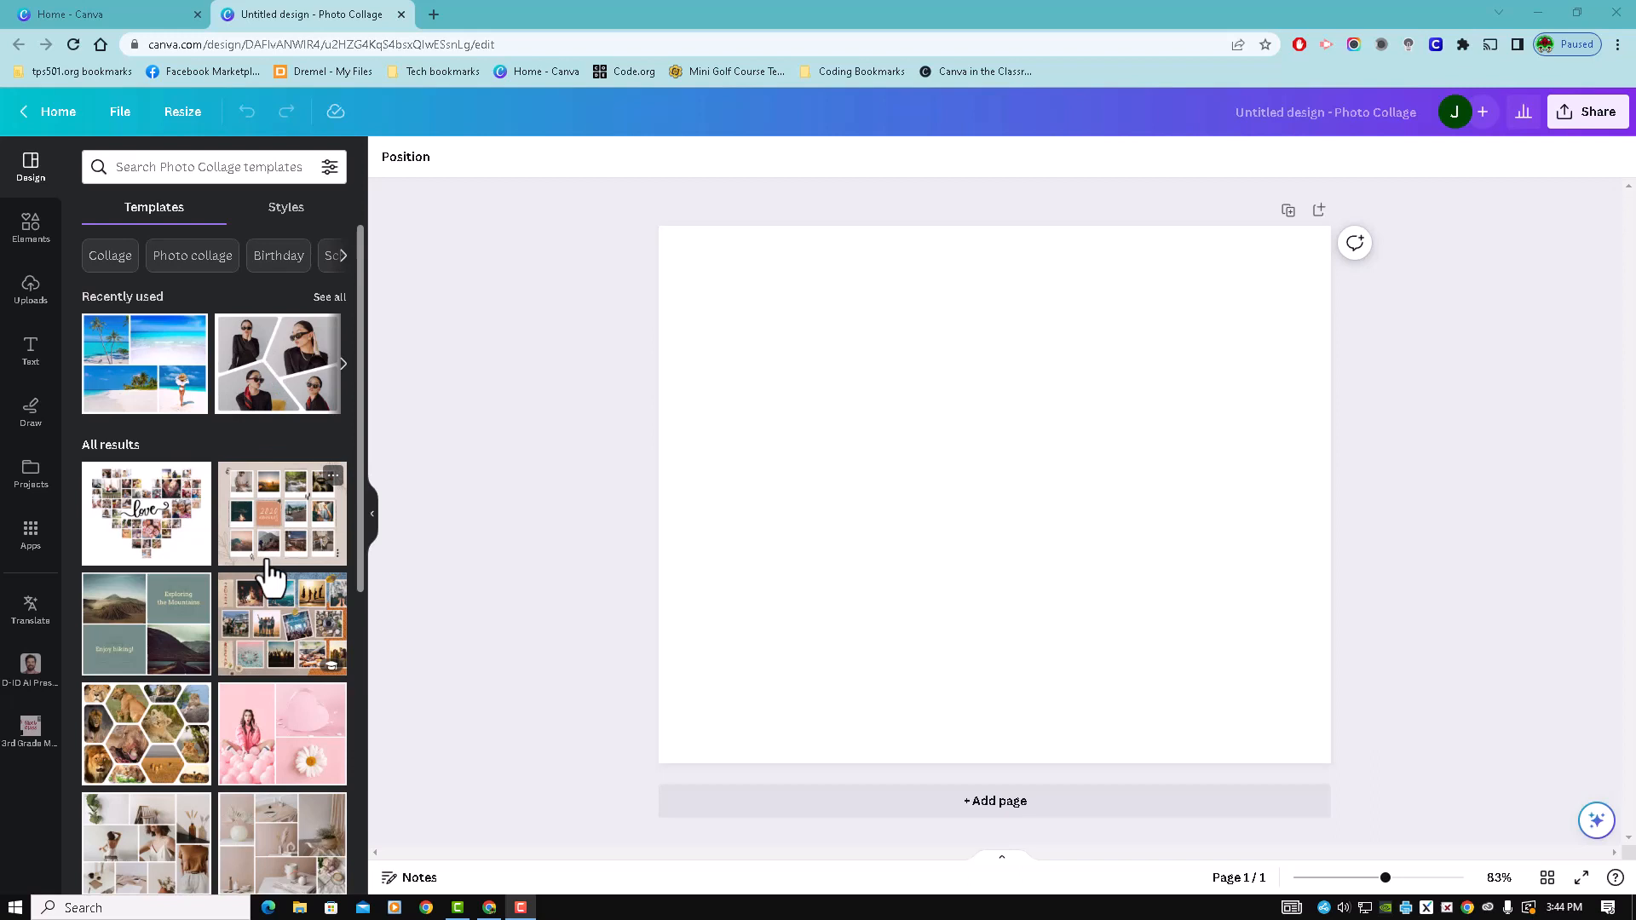
pyautogui.click(31, 231)
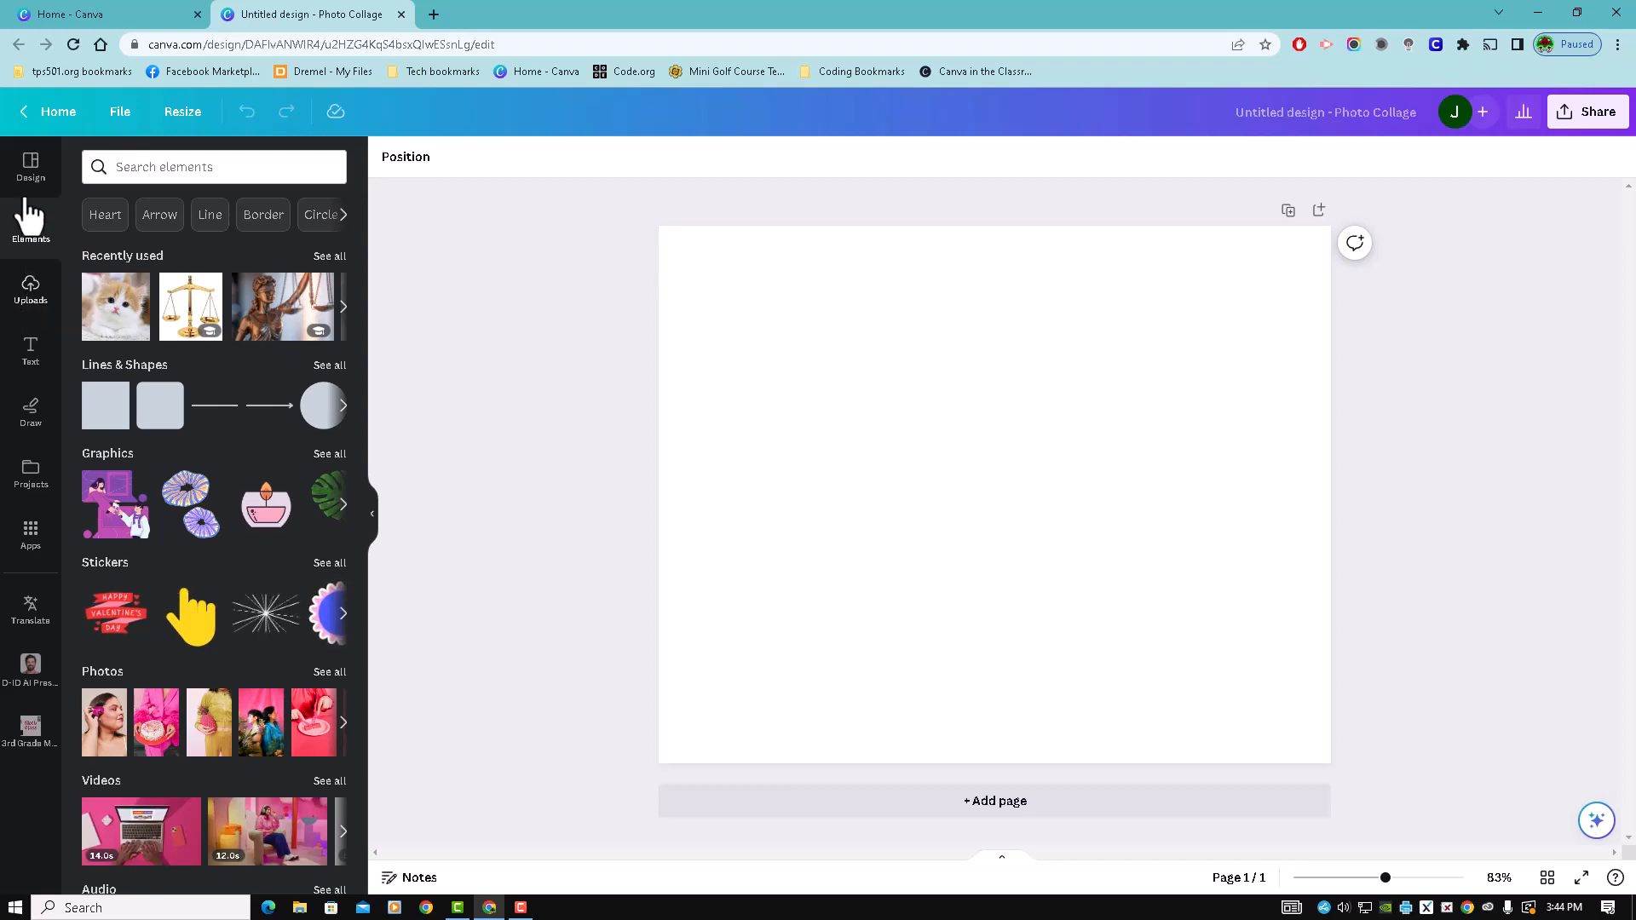
pyautogui.click(31, 170)
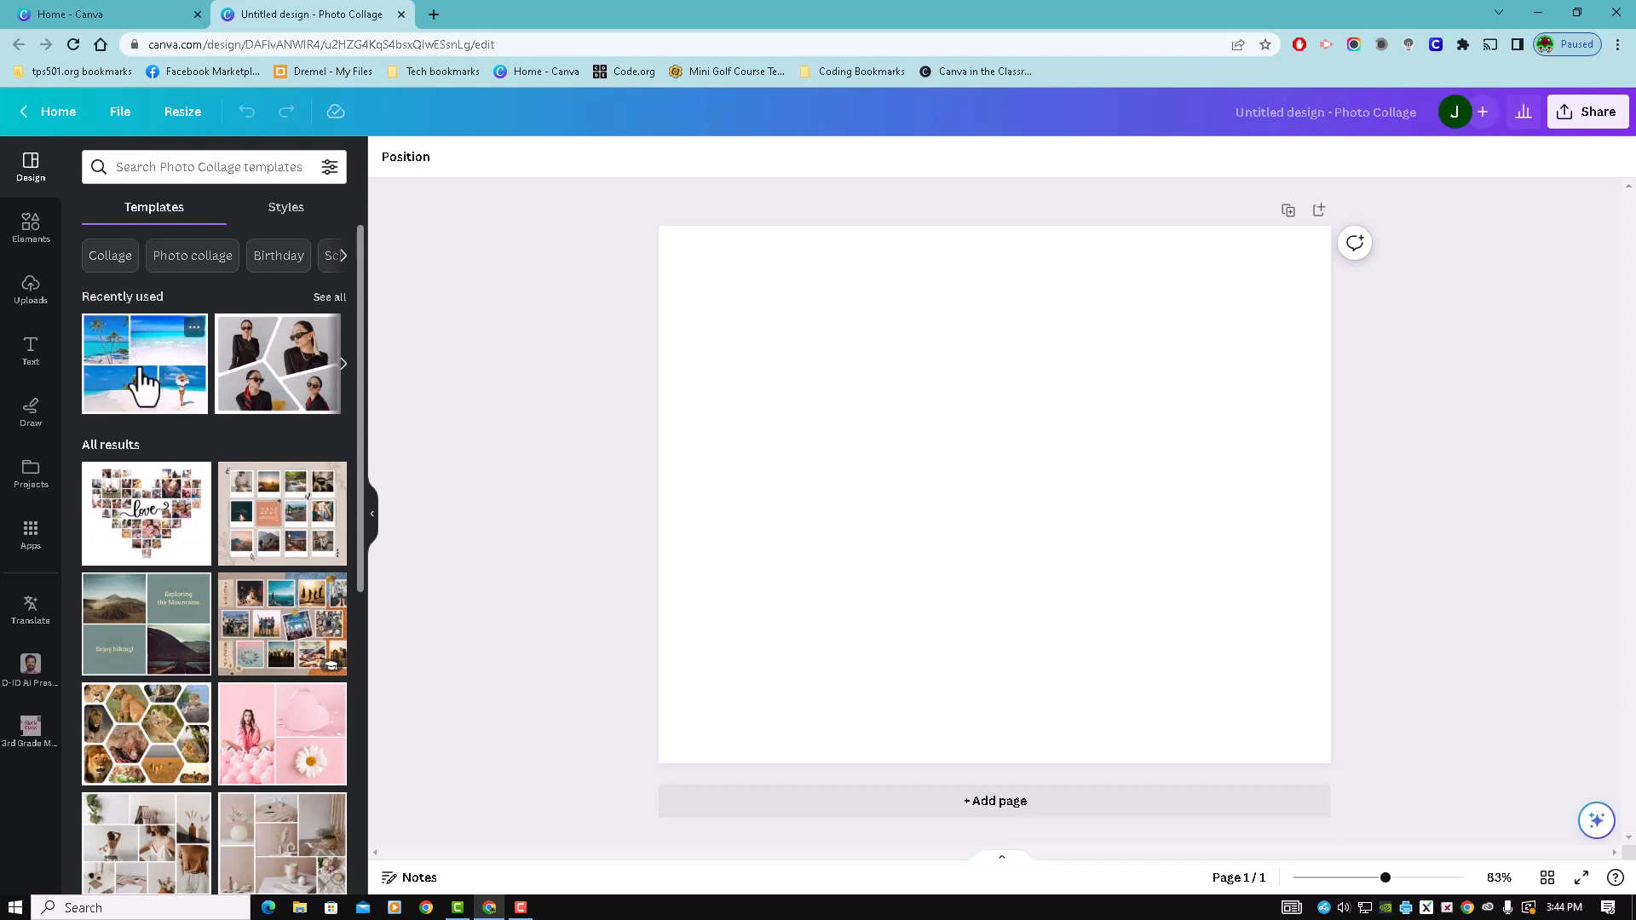
# - Apply the Blue Summer Beach Photo Collage template and replace its palm-tree photo with the uploaded picture of the cat in a shark hat
pyautogui.moveTo(143, 368); pyautogui.dragTo(818, 265)
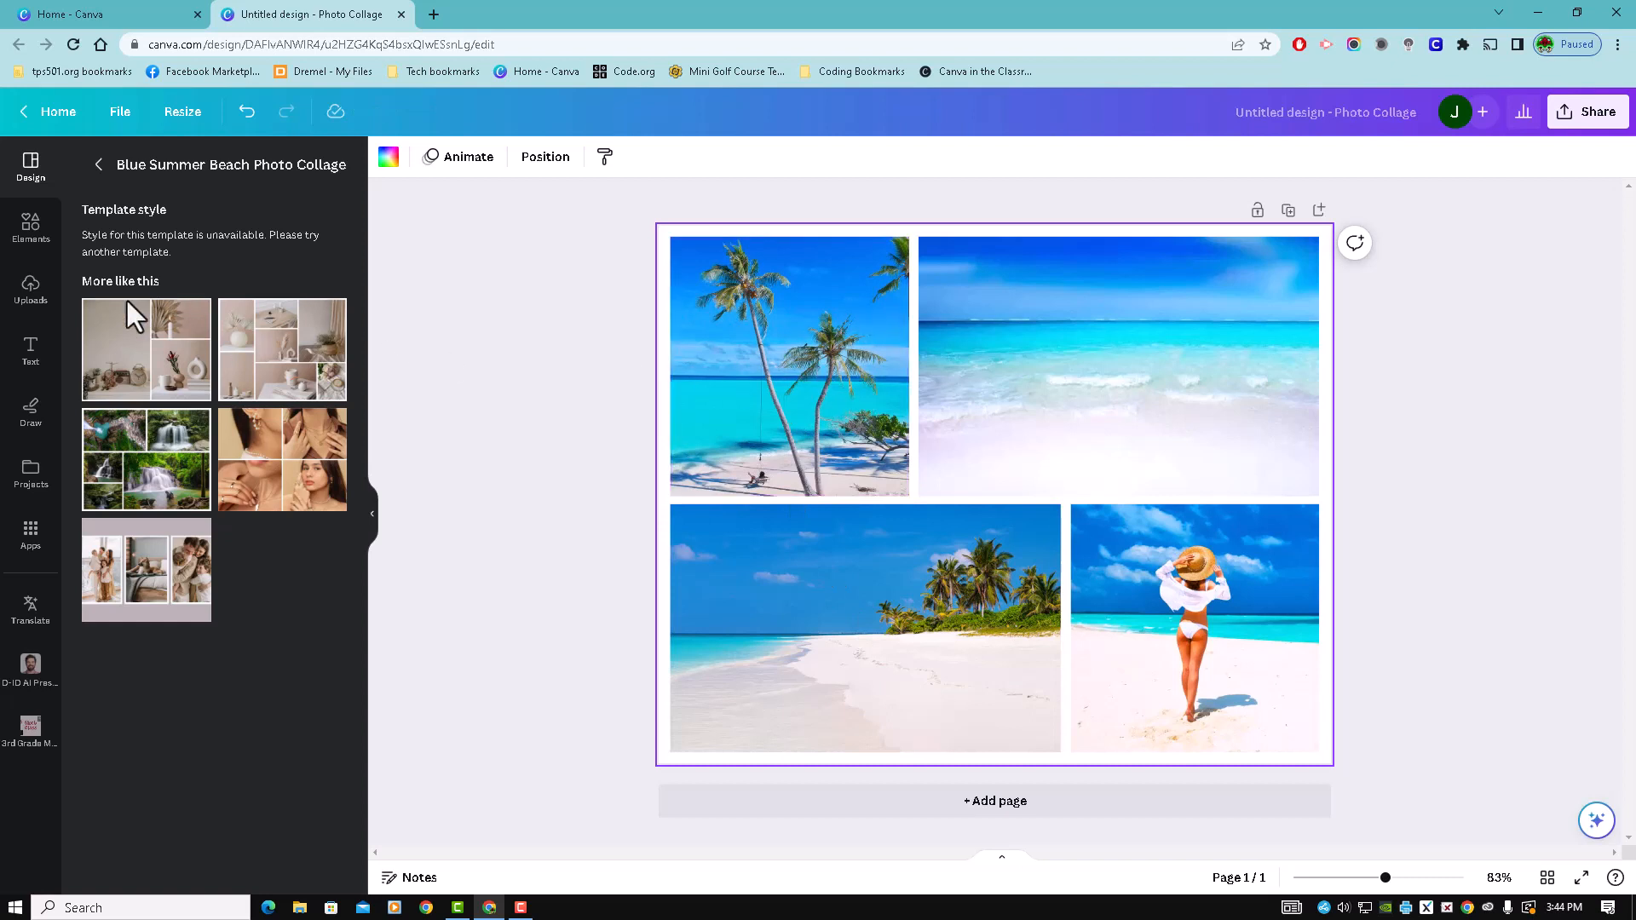
pyautogui.click(30, 290)
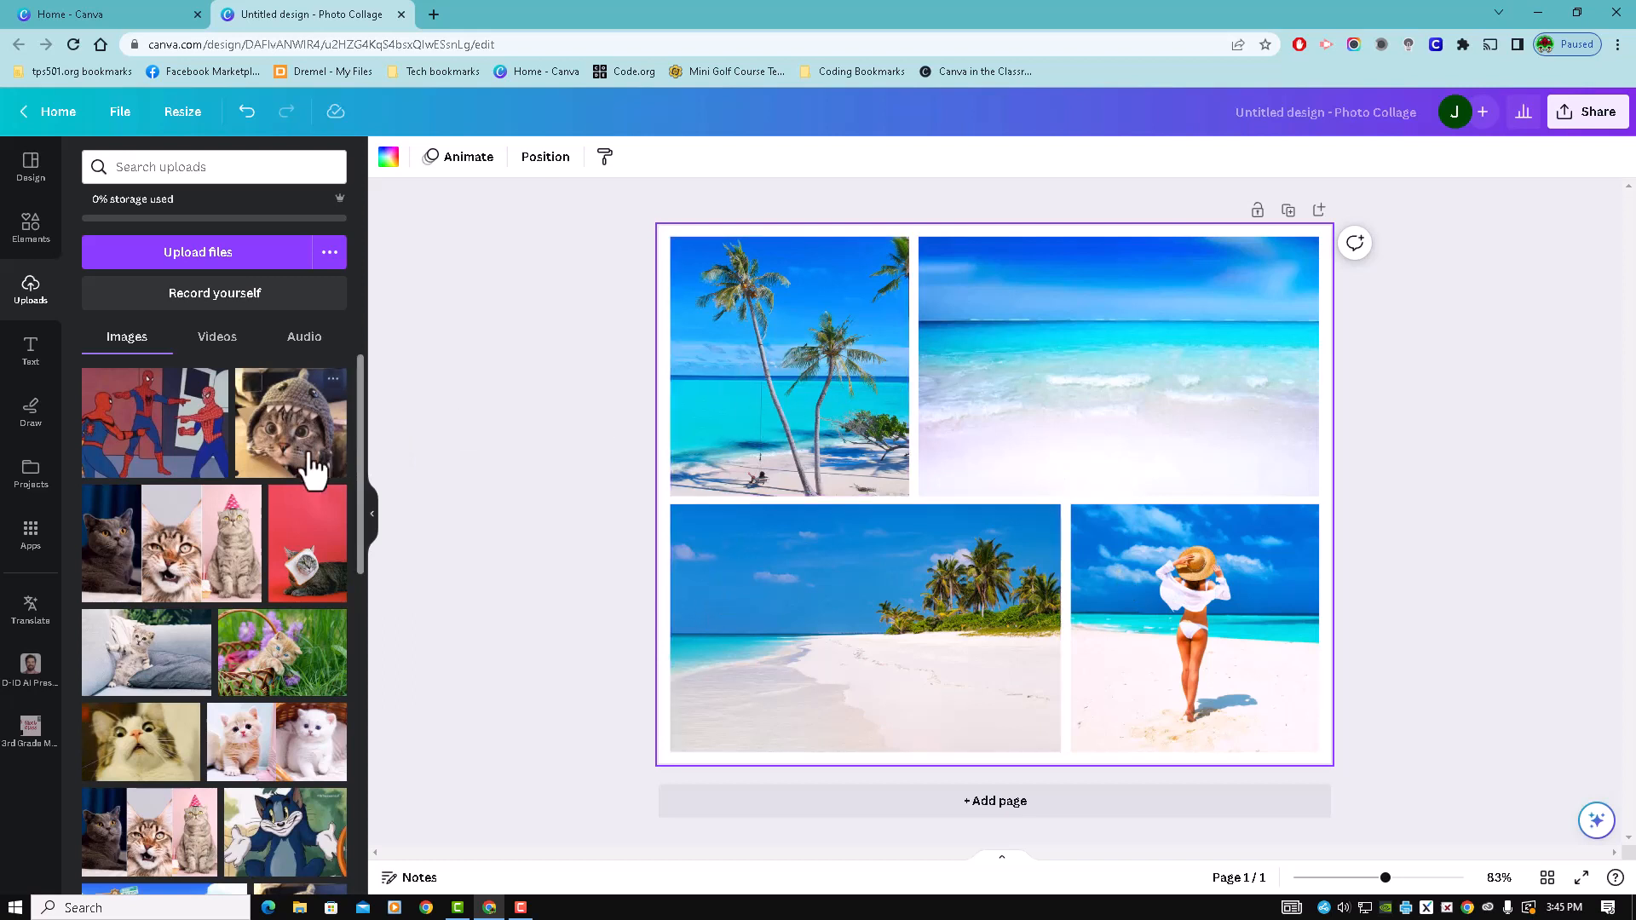
pyautogui.moveTo(290, 464); pyautogui.dragTo(742, 367)
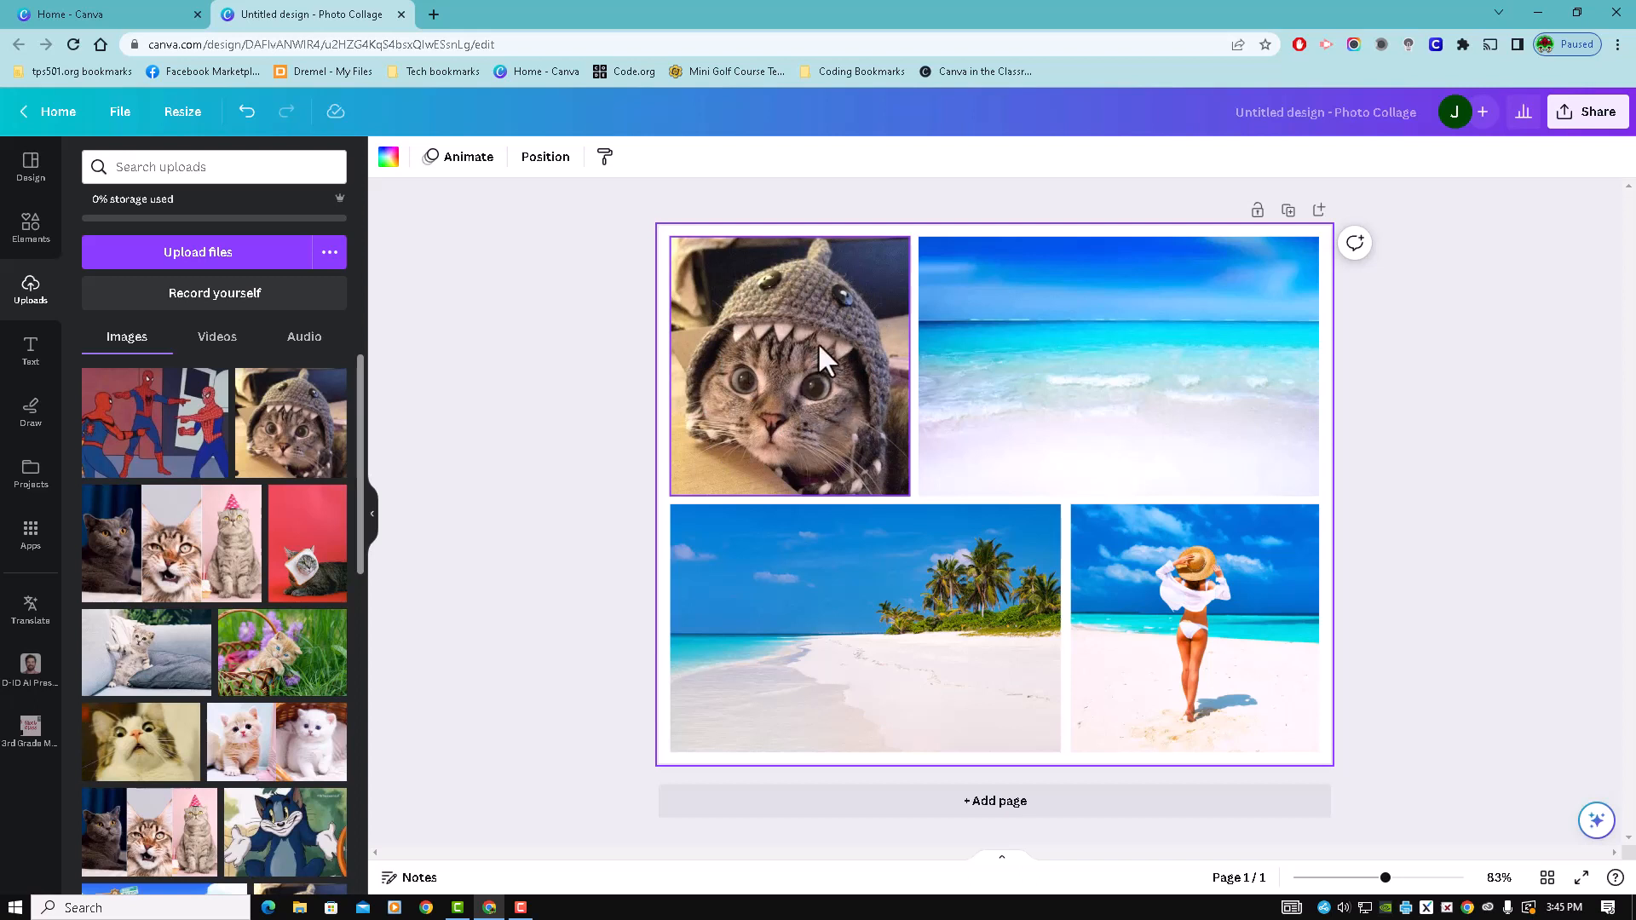
pyautogui.moveTo(789, 351)
pyautogui.mouseDown()
pyautogui.moveTo(755, 346)
pyautogui.moveTo(789, 342)
pyautogui.mouseUp()
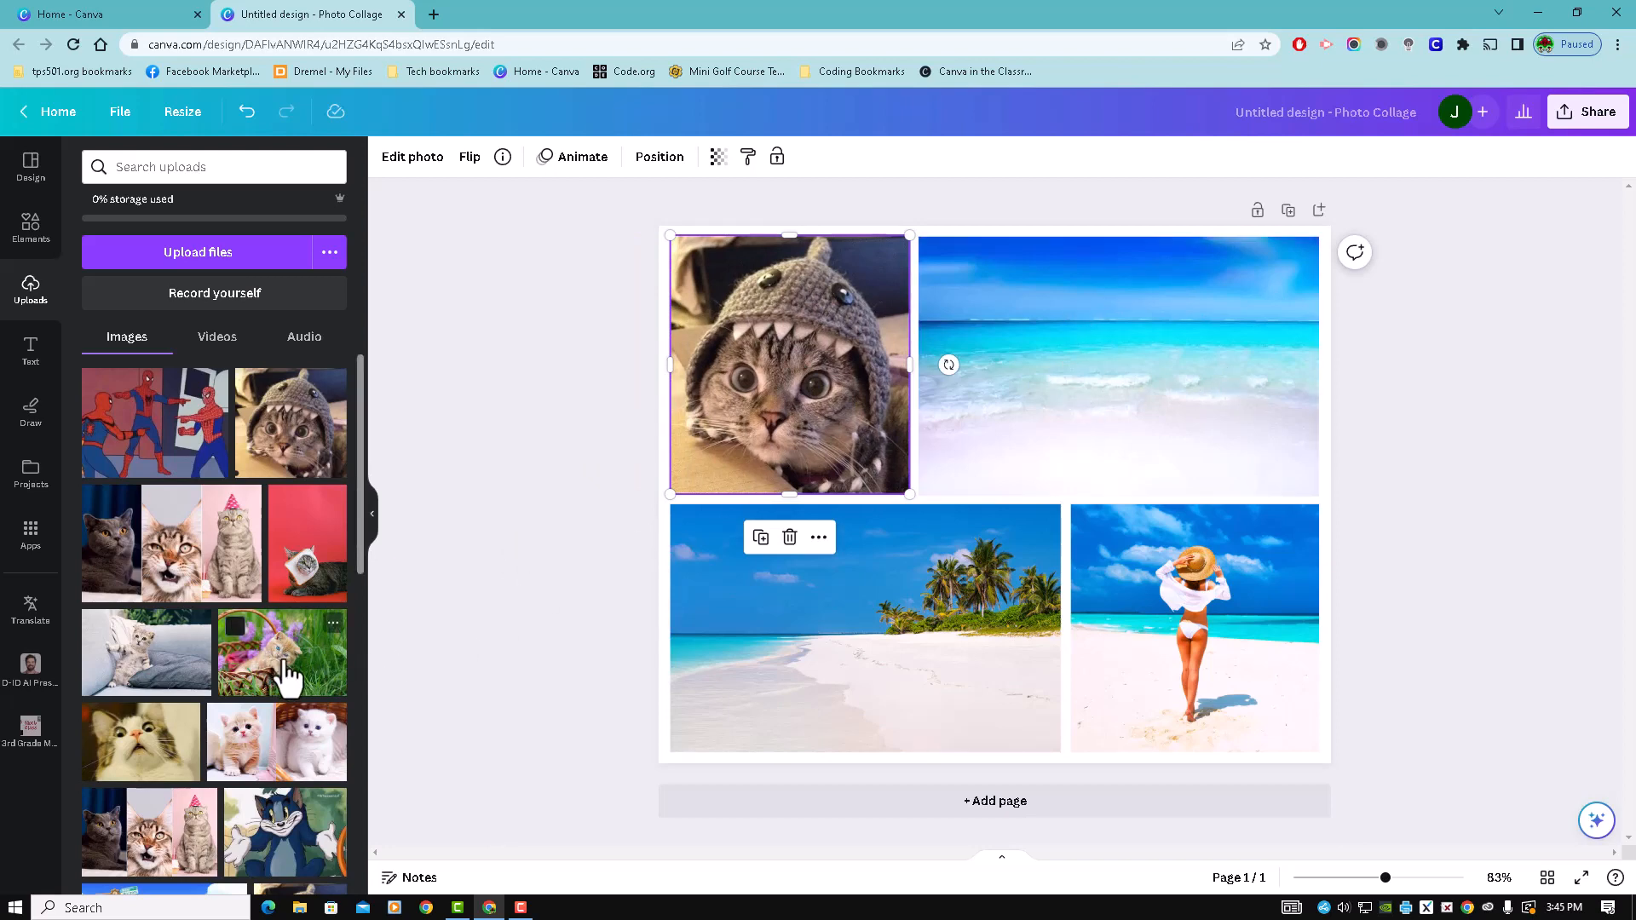
# - Replace the three remaining collage photos with the uploaded kitten in a basket, kitten on a sofa and surprised cat, and return to the templates
pyautogui.moveTo(279, 667); pyautogui.dragTo(1086, 395)
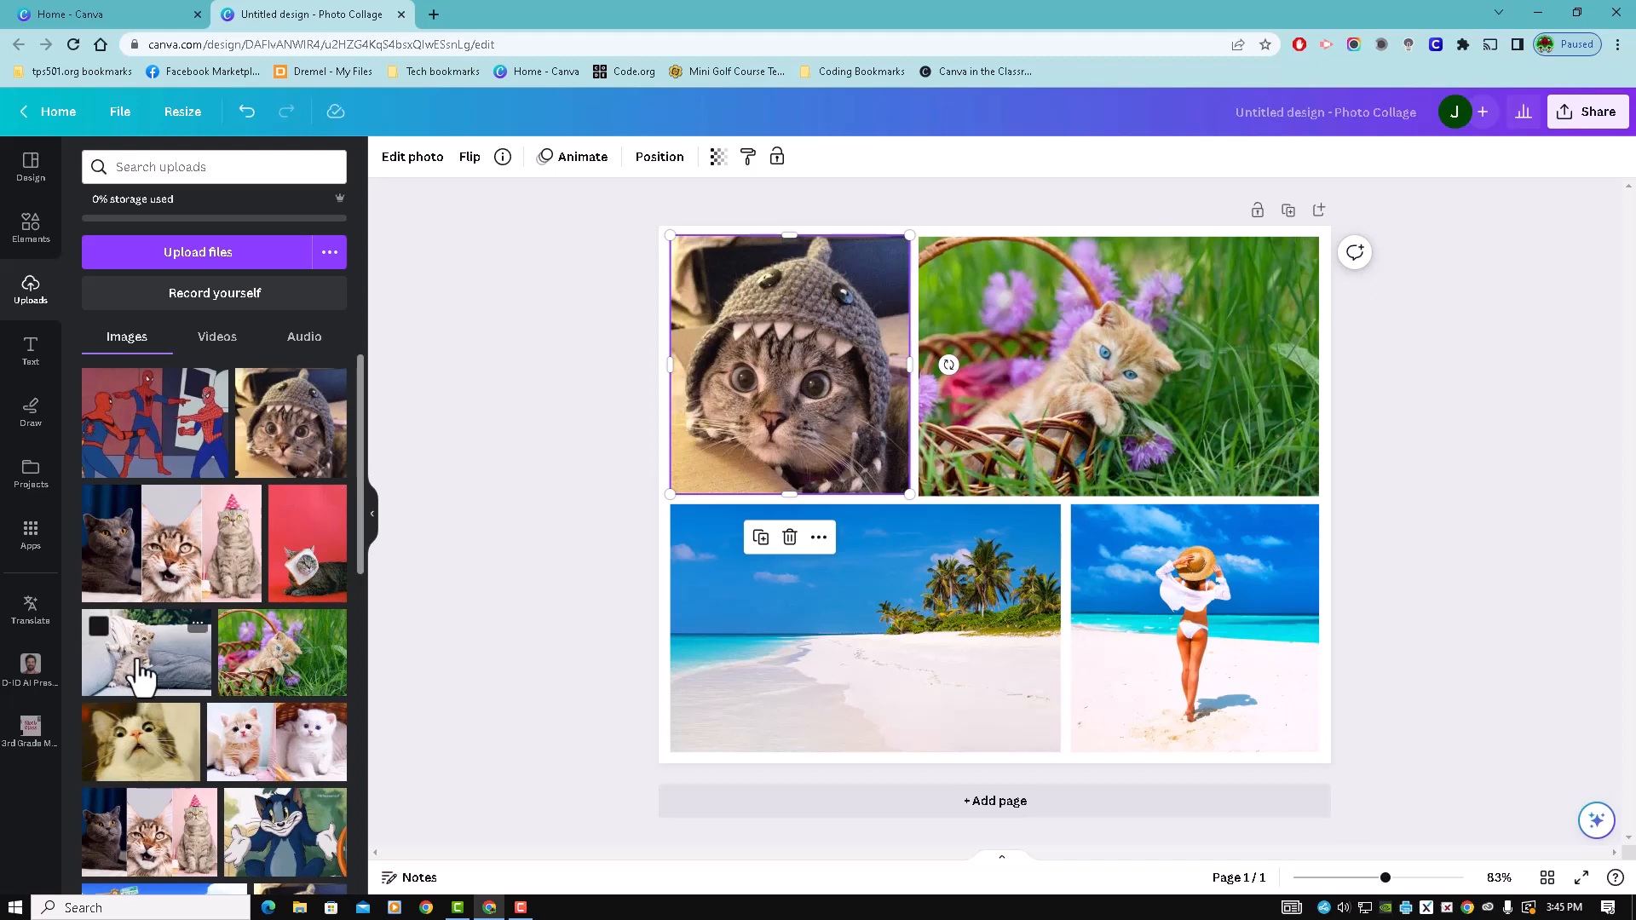
pyautogui.moveTo(157, 673); pyautogui.dragTo(890, 682)
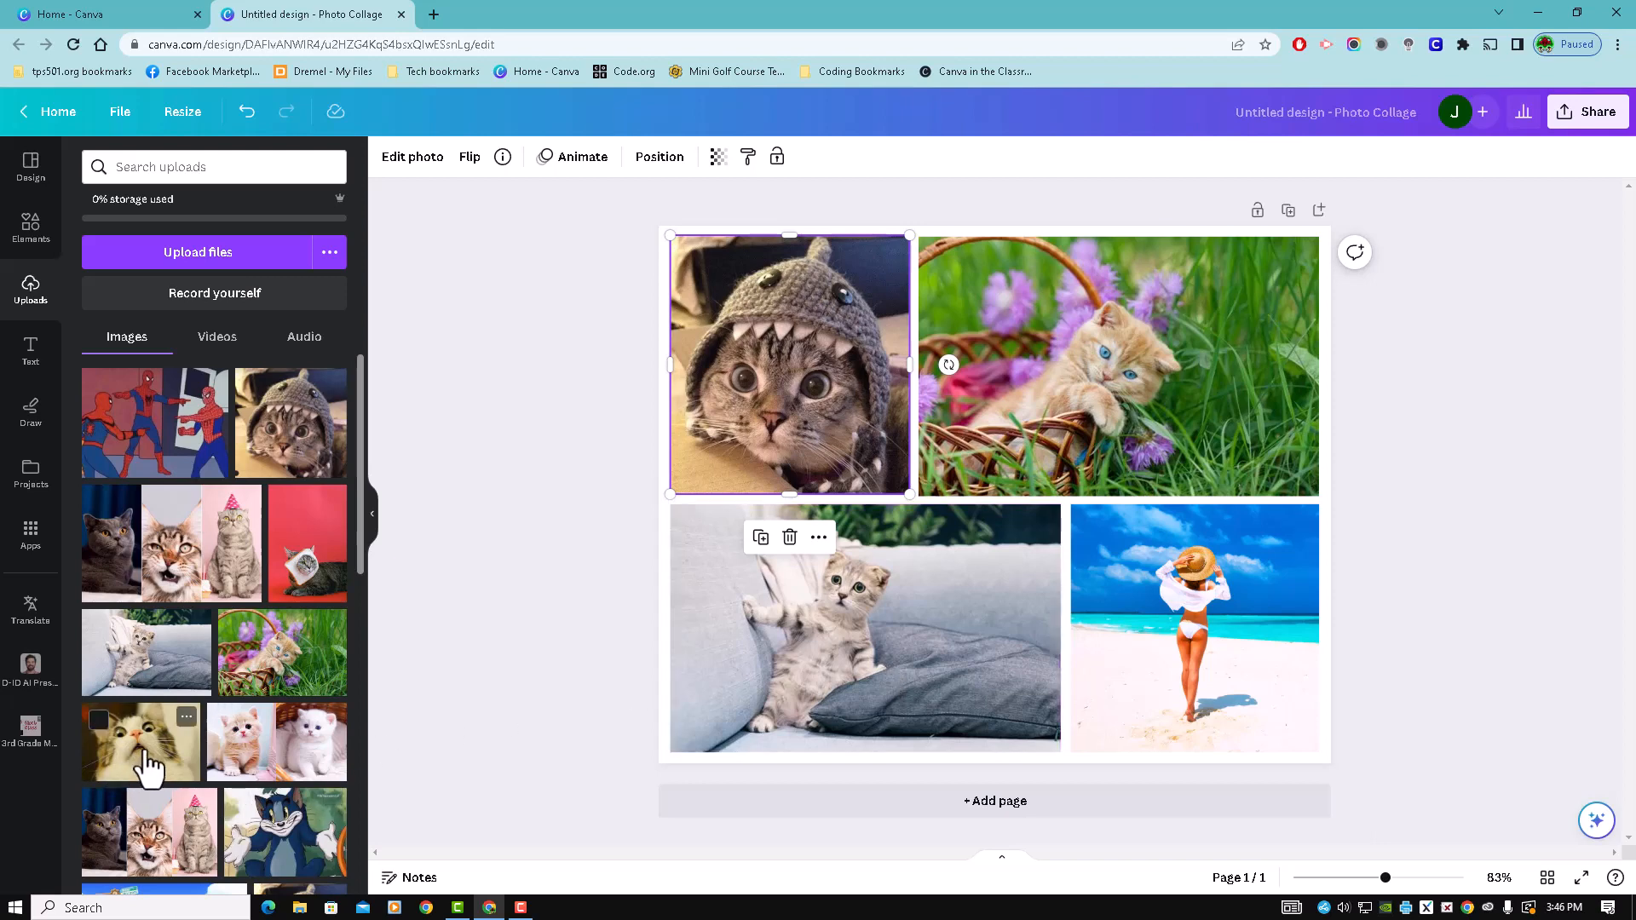
pyautogui.moveTo(149, 761); pyautogui.dragTo(1162, 621)
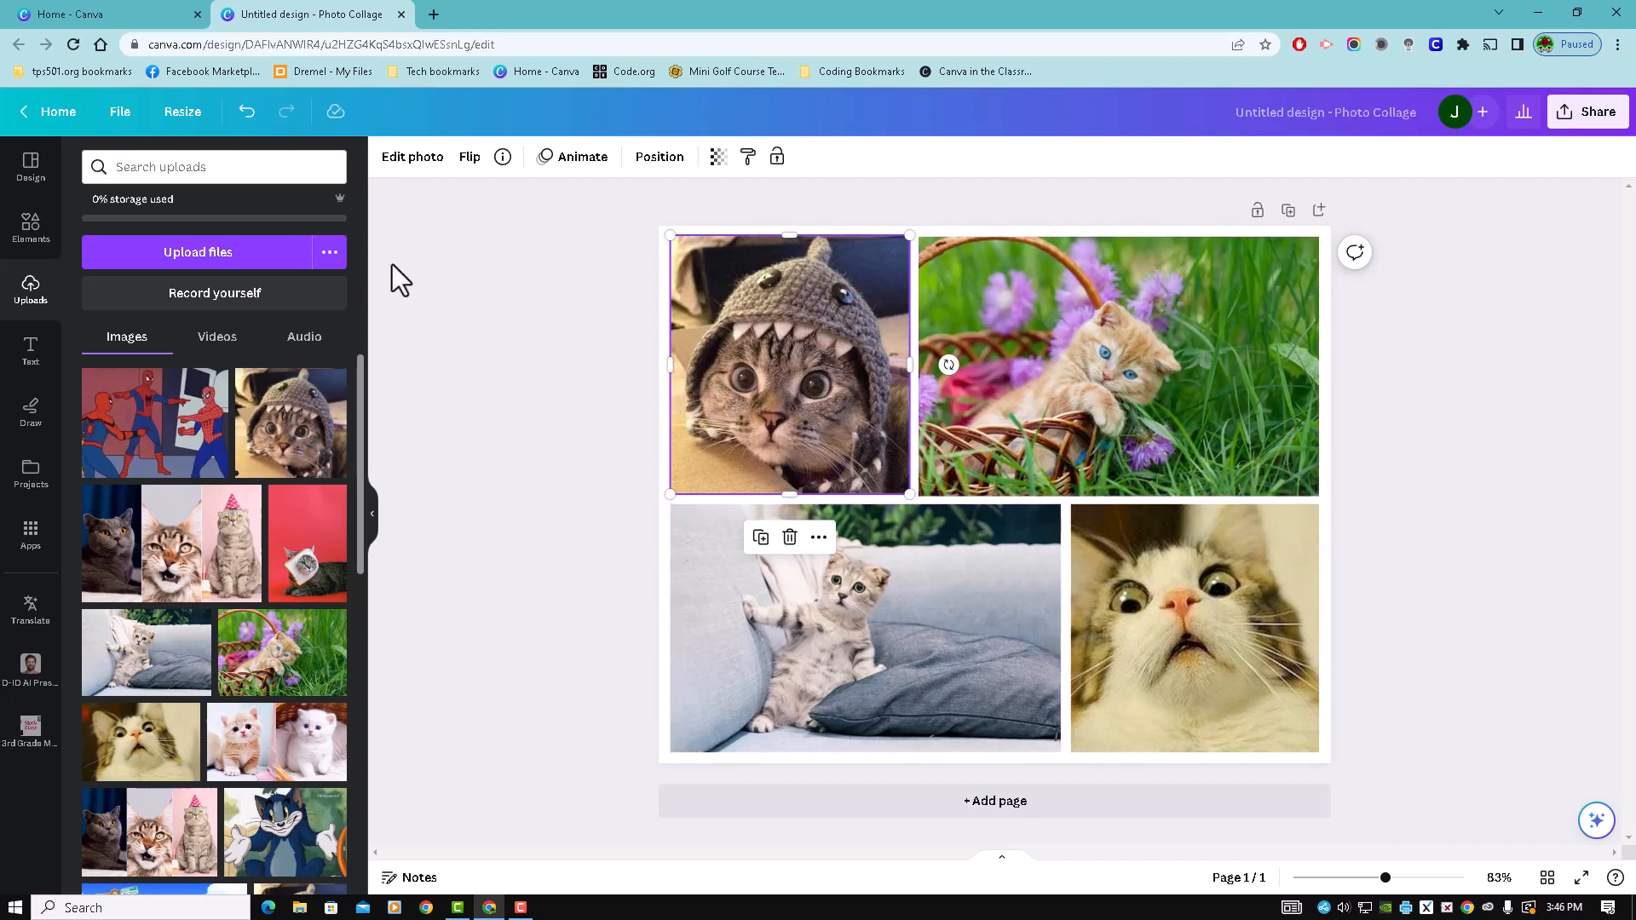
pyautogui.click(31, 170)
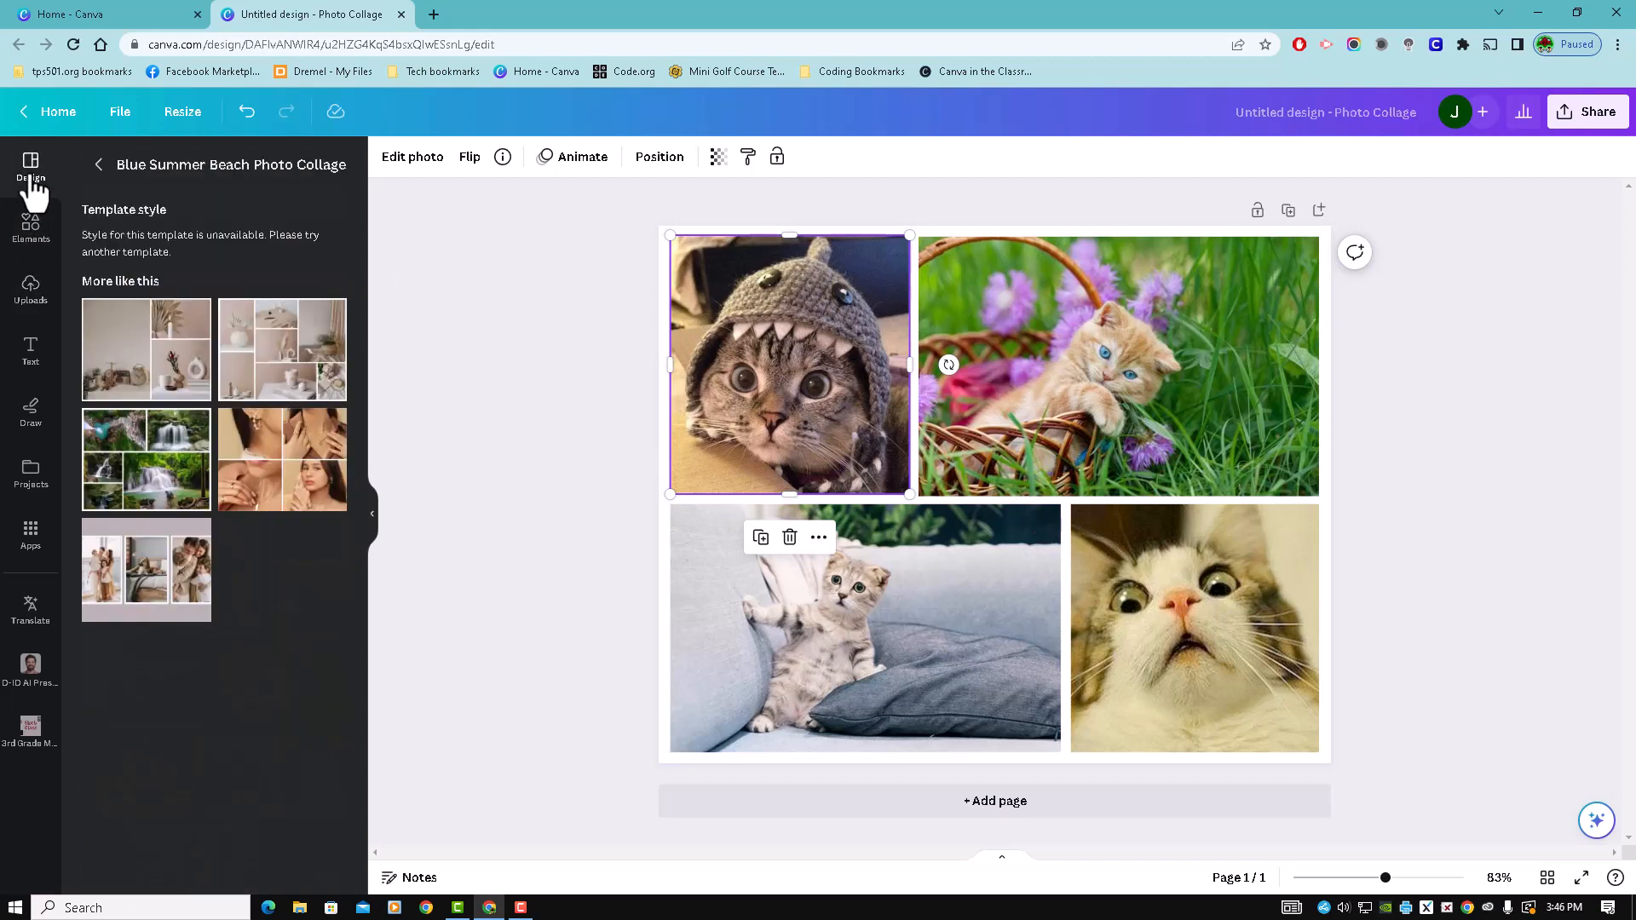
pyautogui.click(99, 166)
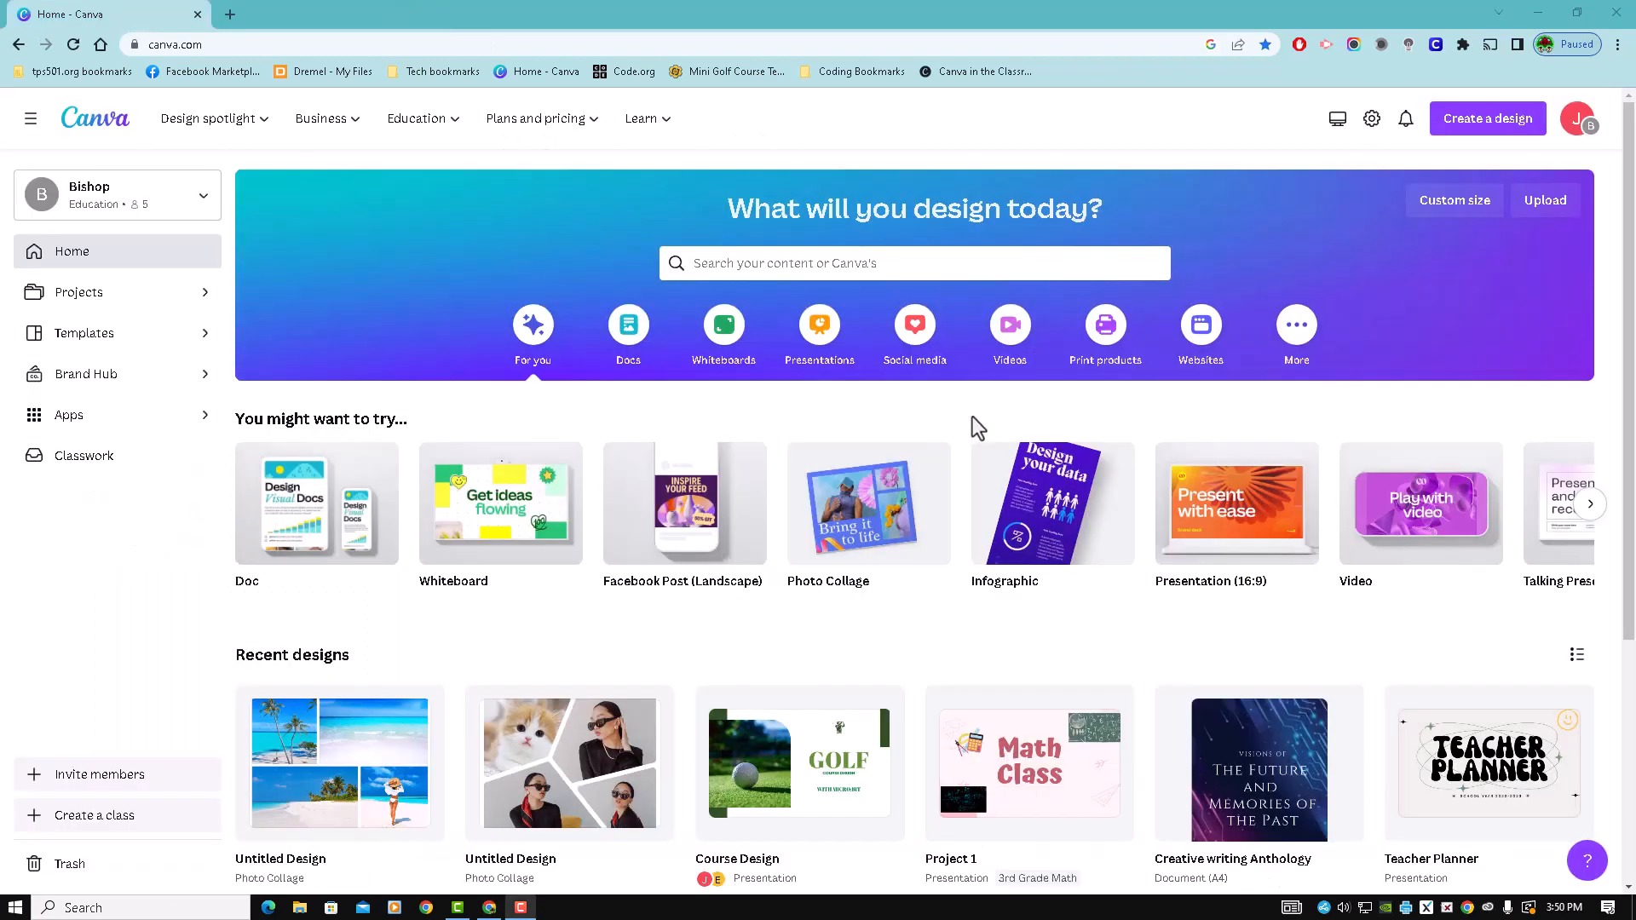
# - Create a blank whiteboard from the home page, look at its templates and close it
pyautogui.click(501, 497)
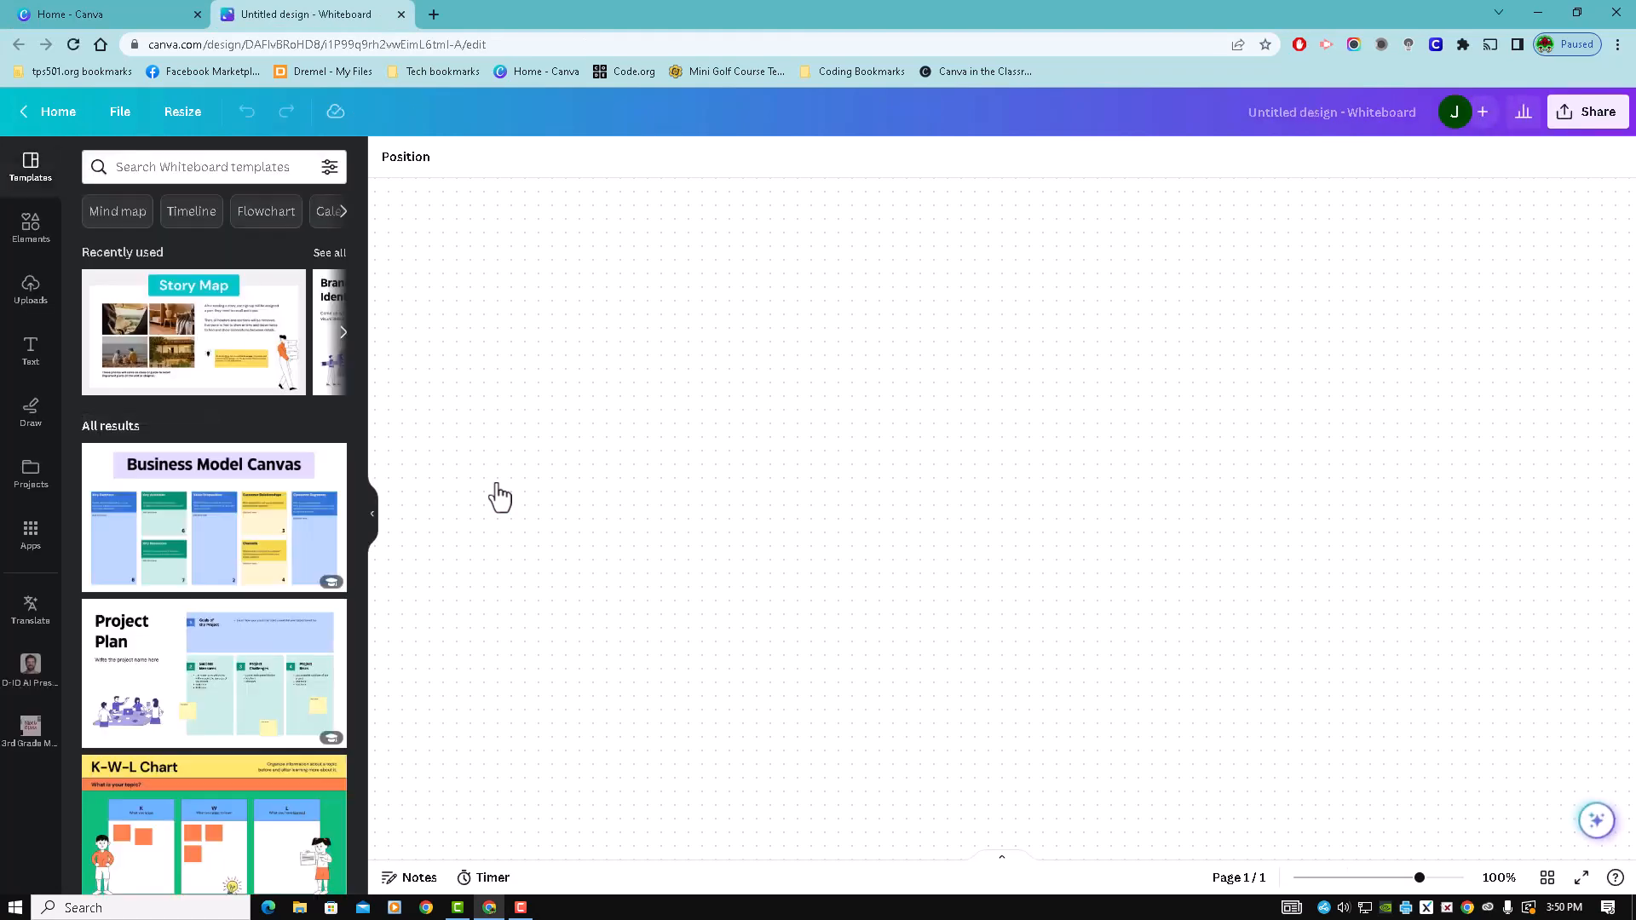
pyautogui.click(401, 14)
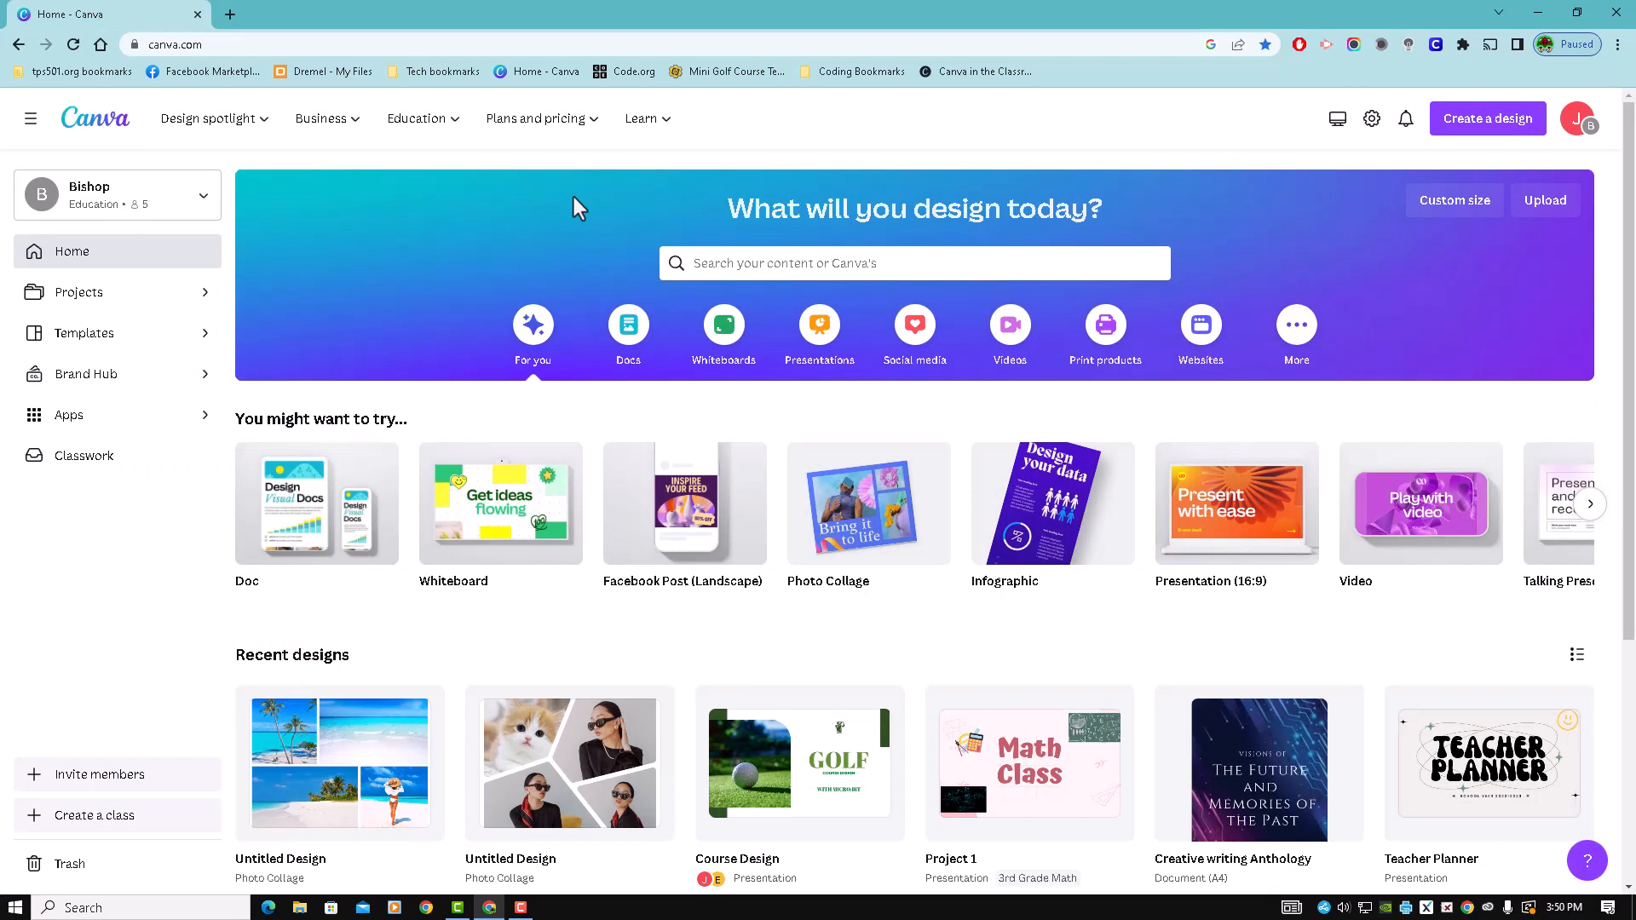
# - Open the Project 1 presentation and place a reduced circular frame below the chalkboard picture on the Math Class slide
pyautogui.click(1031, 750)
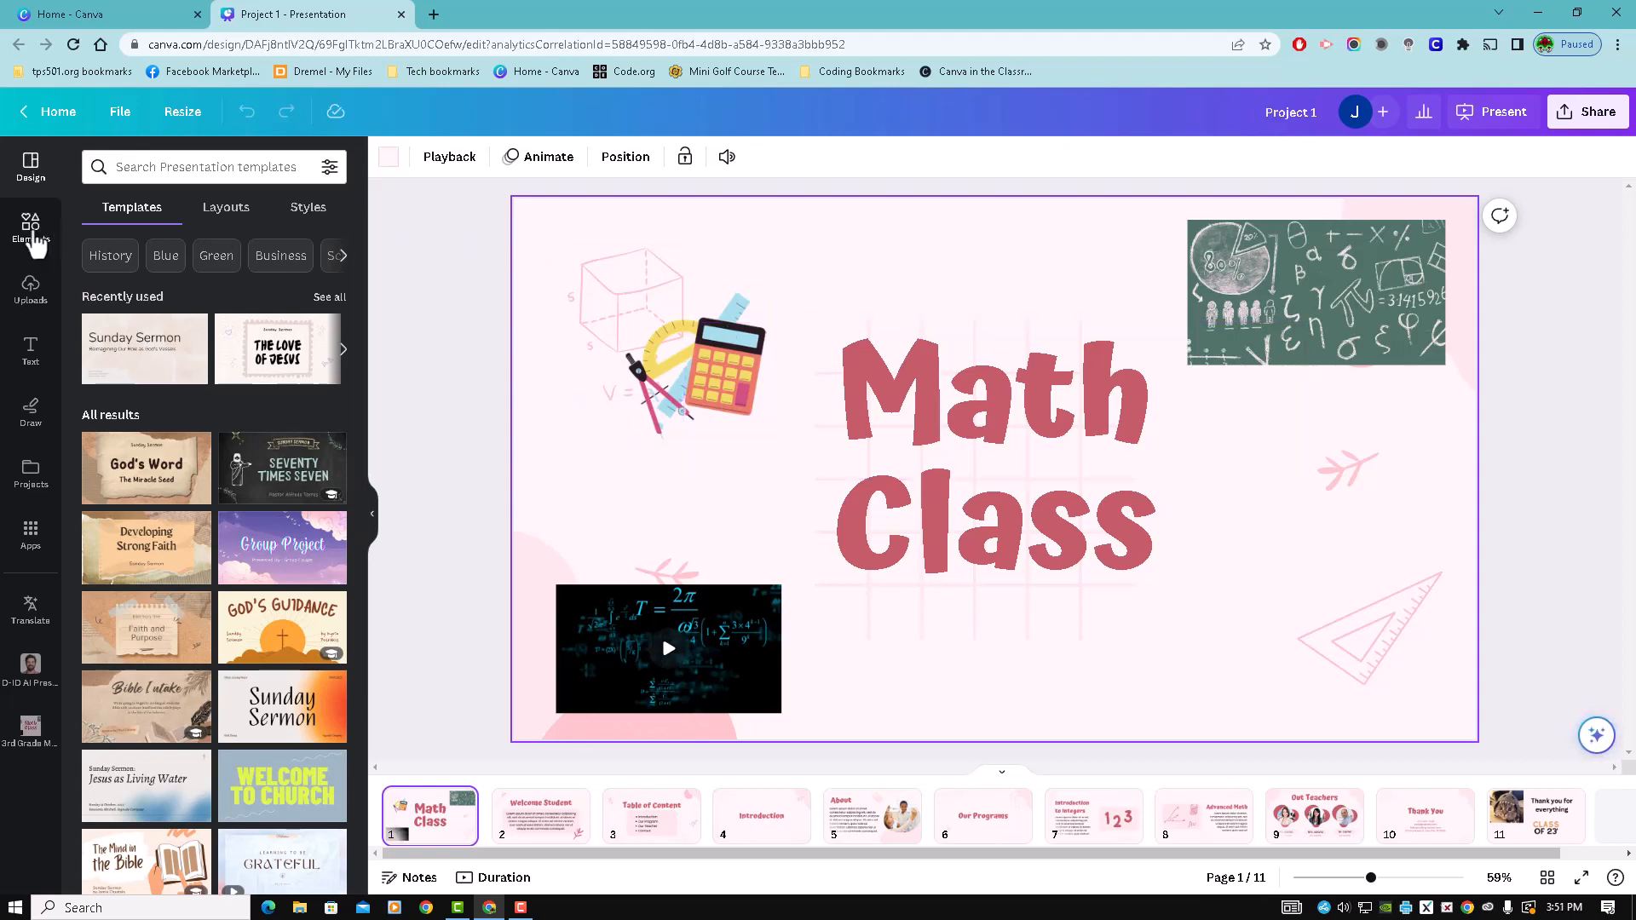
pyautogui.click(31, 229)
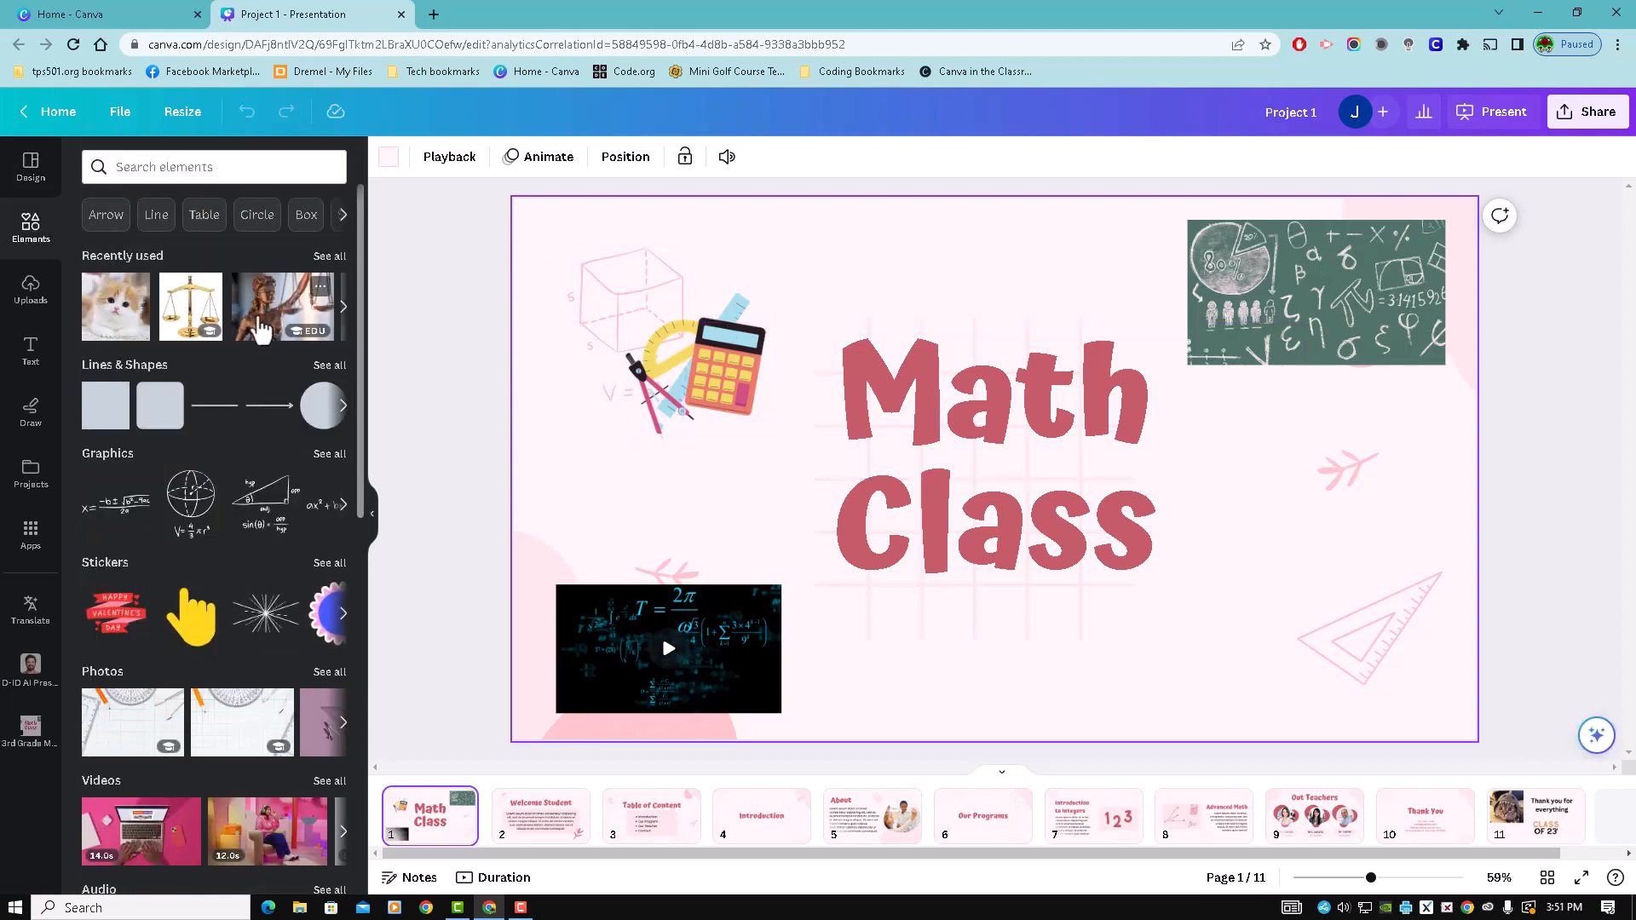
pyautogui.scroll(-5, 261, 332)
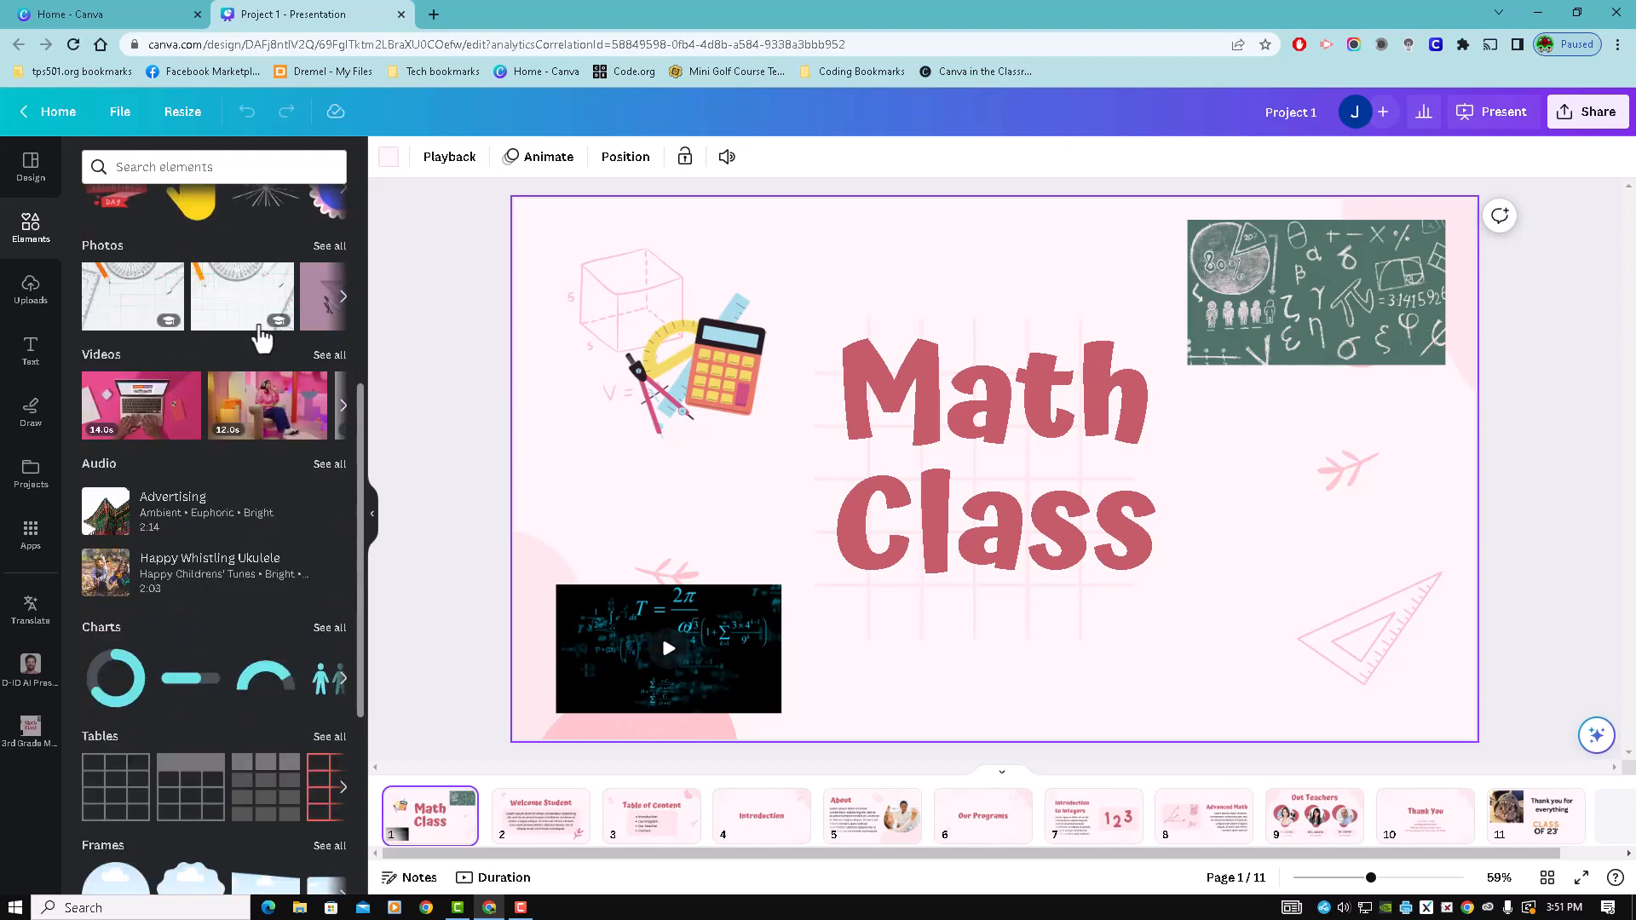
pyautogui.scroll(-4, 262, 336)
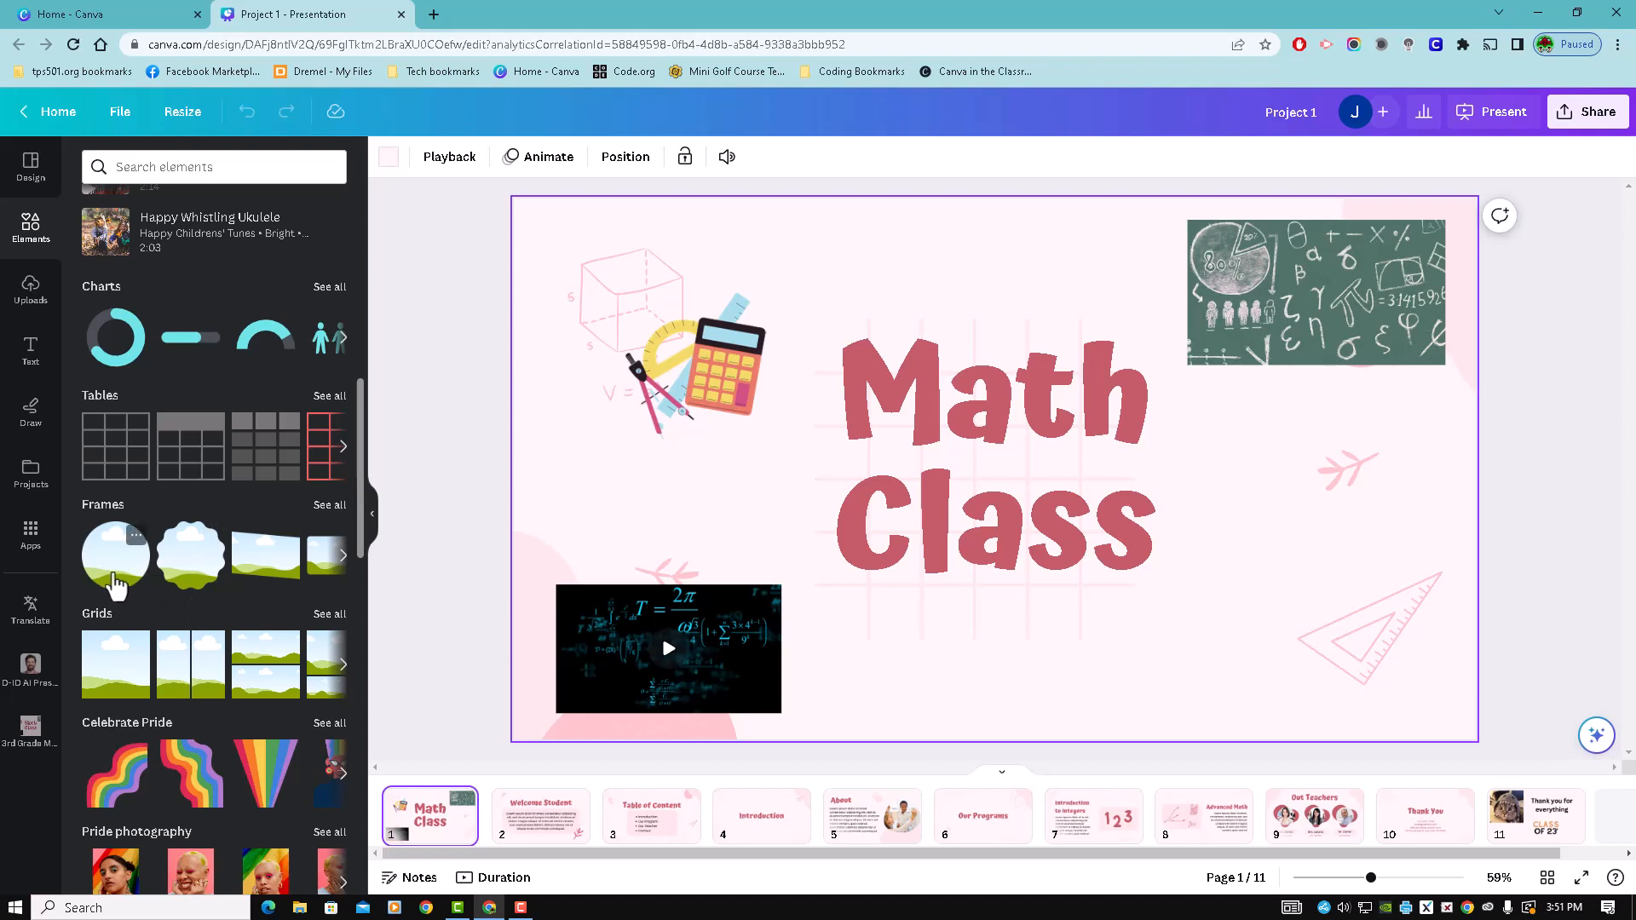
pyautogui.moveTo(115, 580); pyautogui.dragTo(1193, 471)
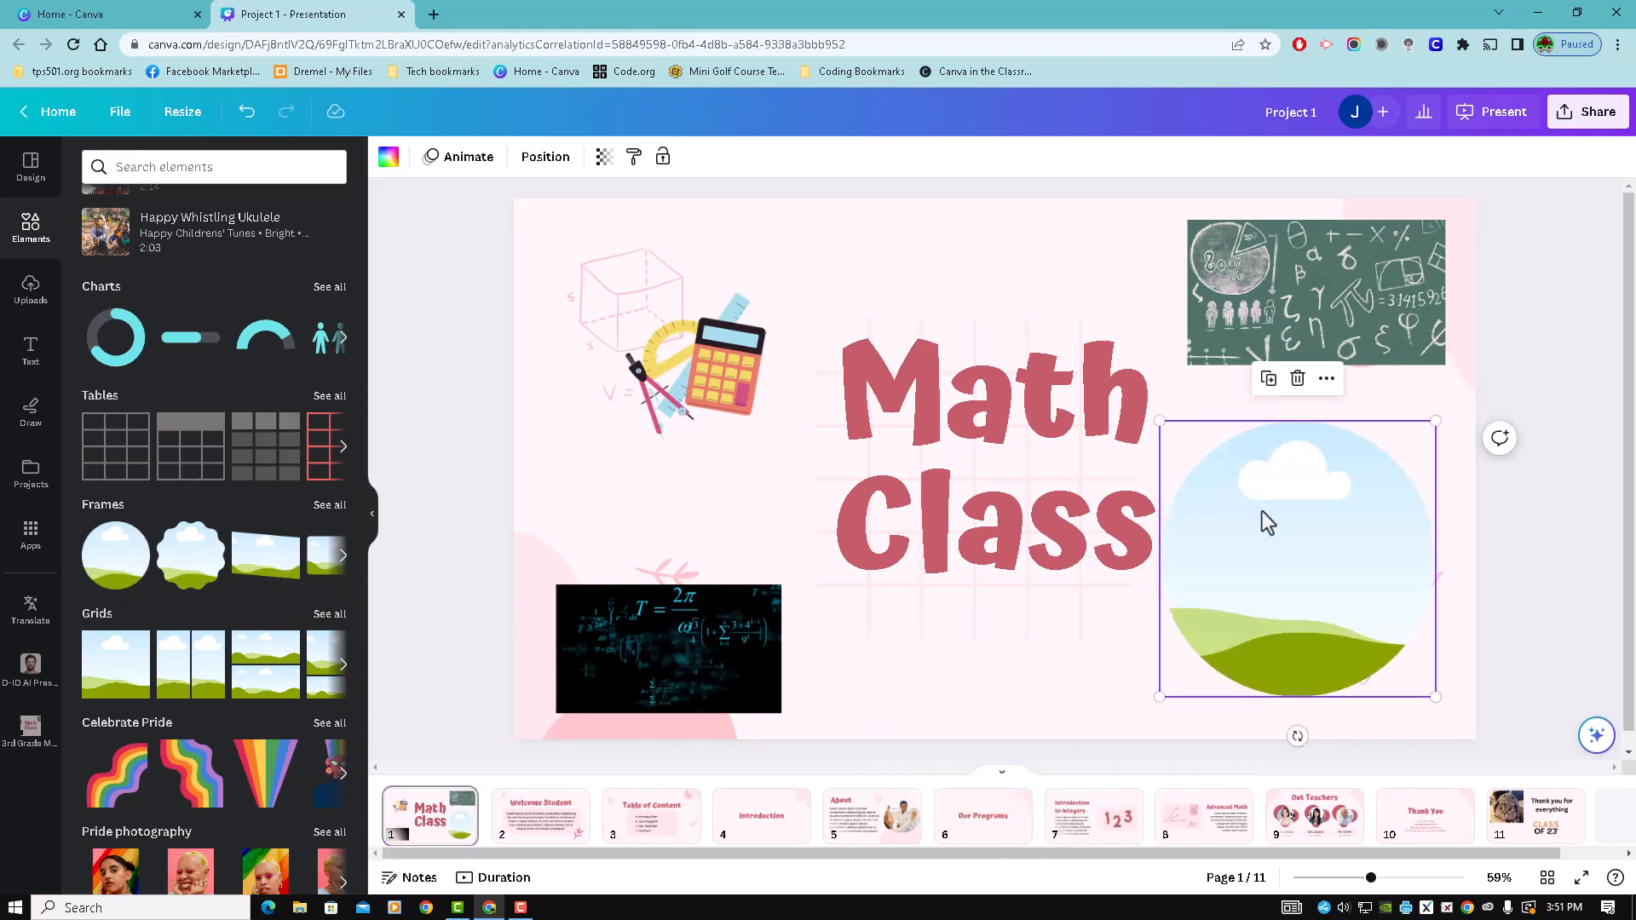
pyautogui.moveTo(1155, 417); pyautogui.dragTo(1218, 484)
pyautogui.moveTo(1315, 577)
pyautogui.mouseDown()
pyautogui.moveTo(1285, 548)
pyautogui.moveTo(1302, 547)
pyautogui.mouseUp()
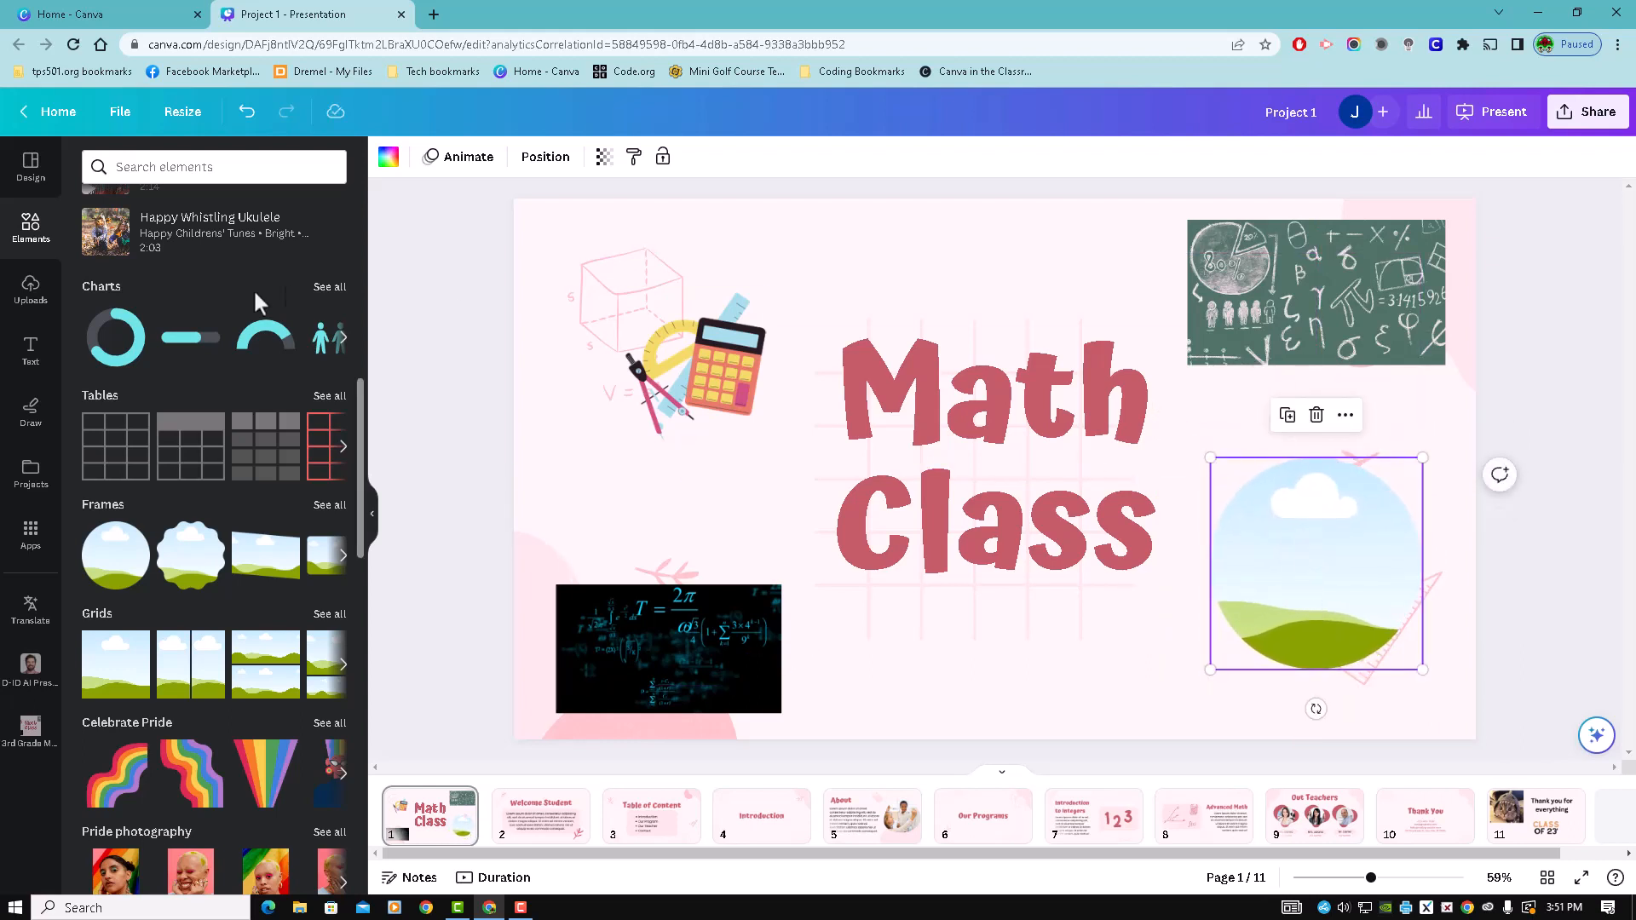
# - Fill the circular frame with the uploaded photo of the cat in a shark hat
pyautogui.click(31, 290)
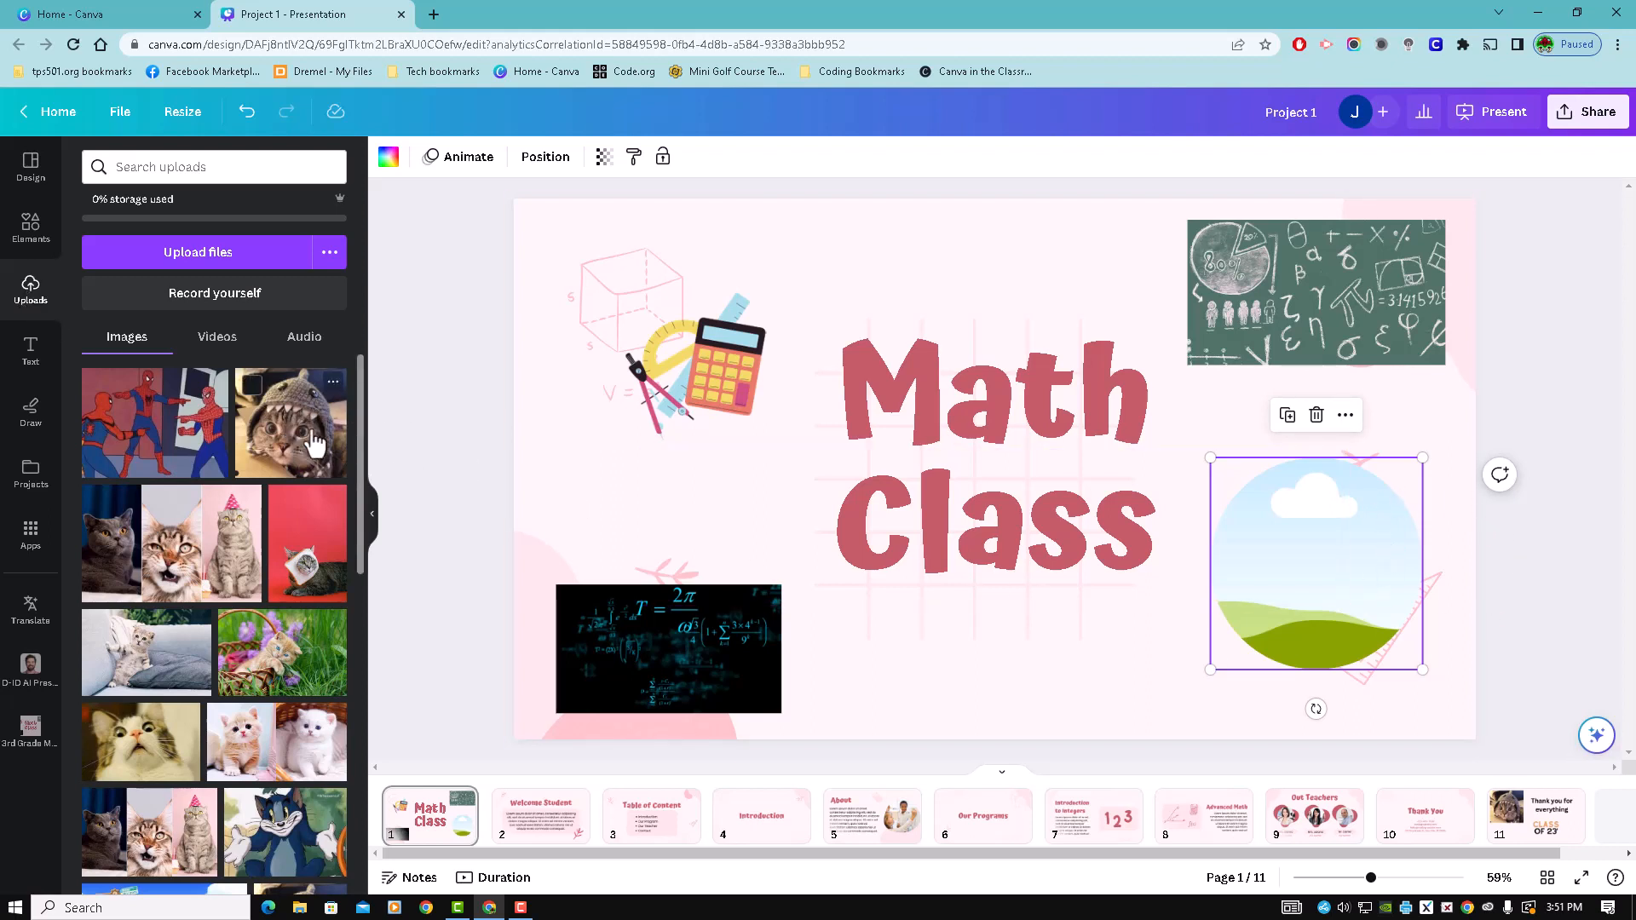
pyautogui.moveTo(298, 434); pyautogui.dragTo(1276, 540)
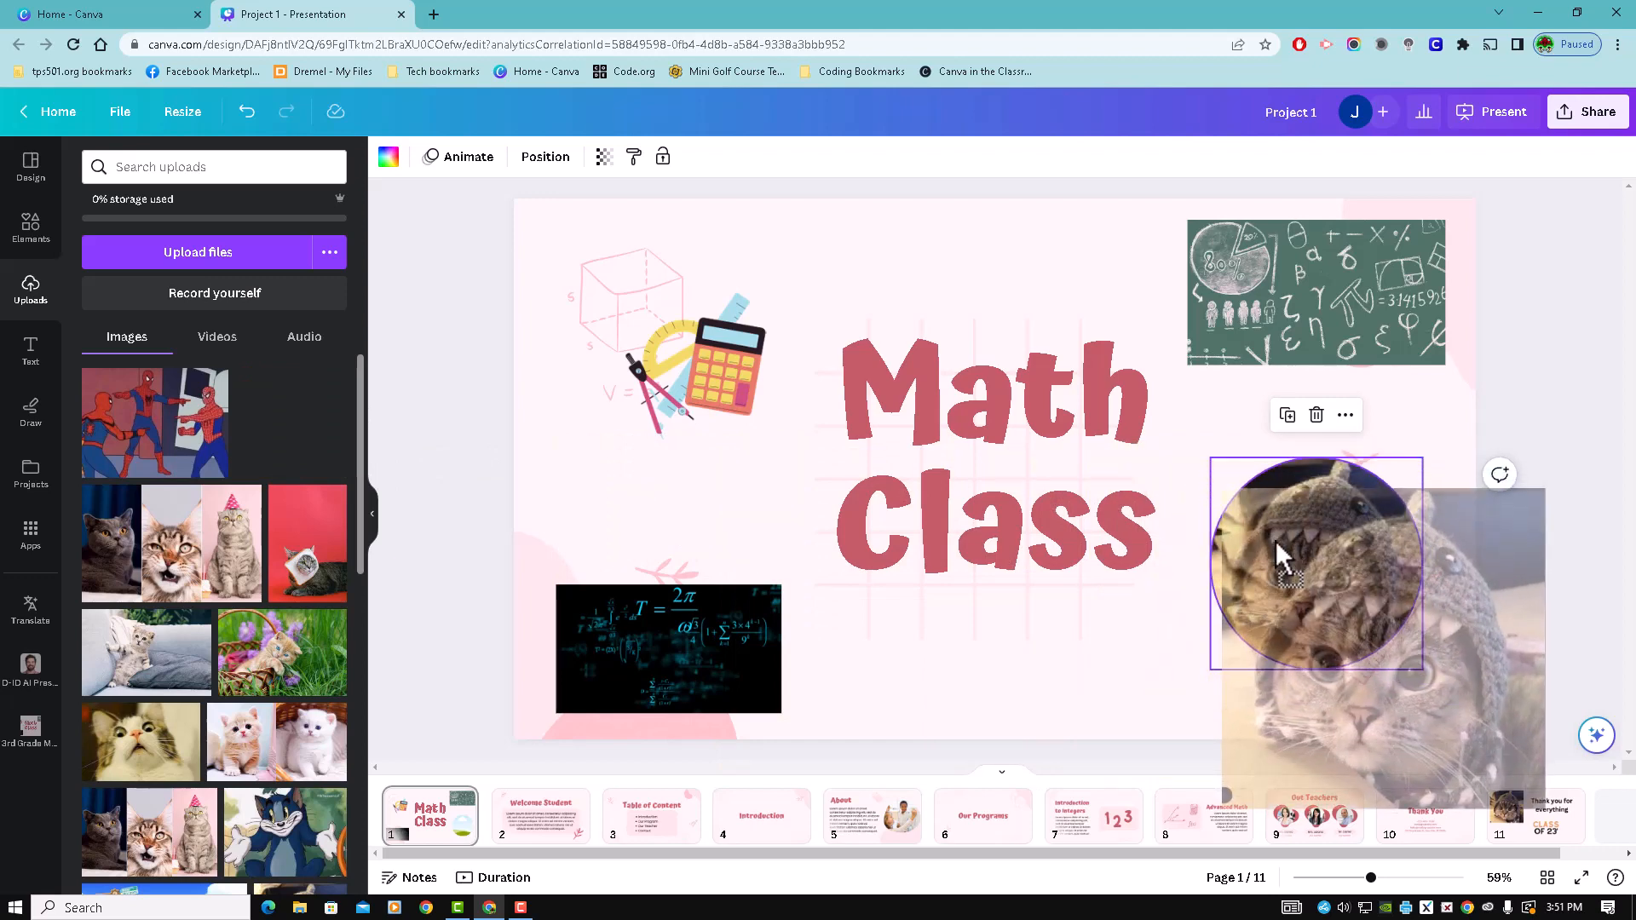
pyautogui.moveTo(1276, 540); pyautogui.dragTo(1274, 538)
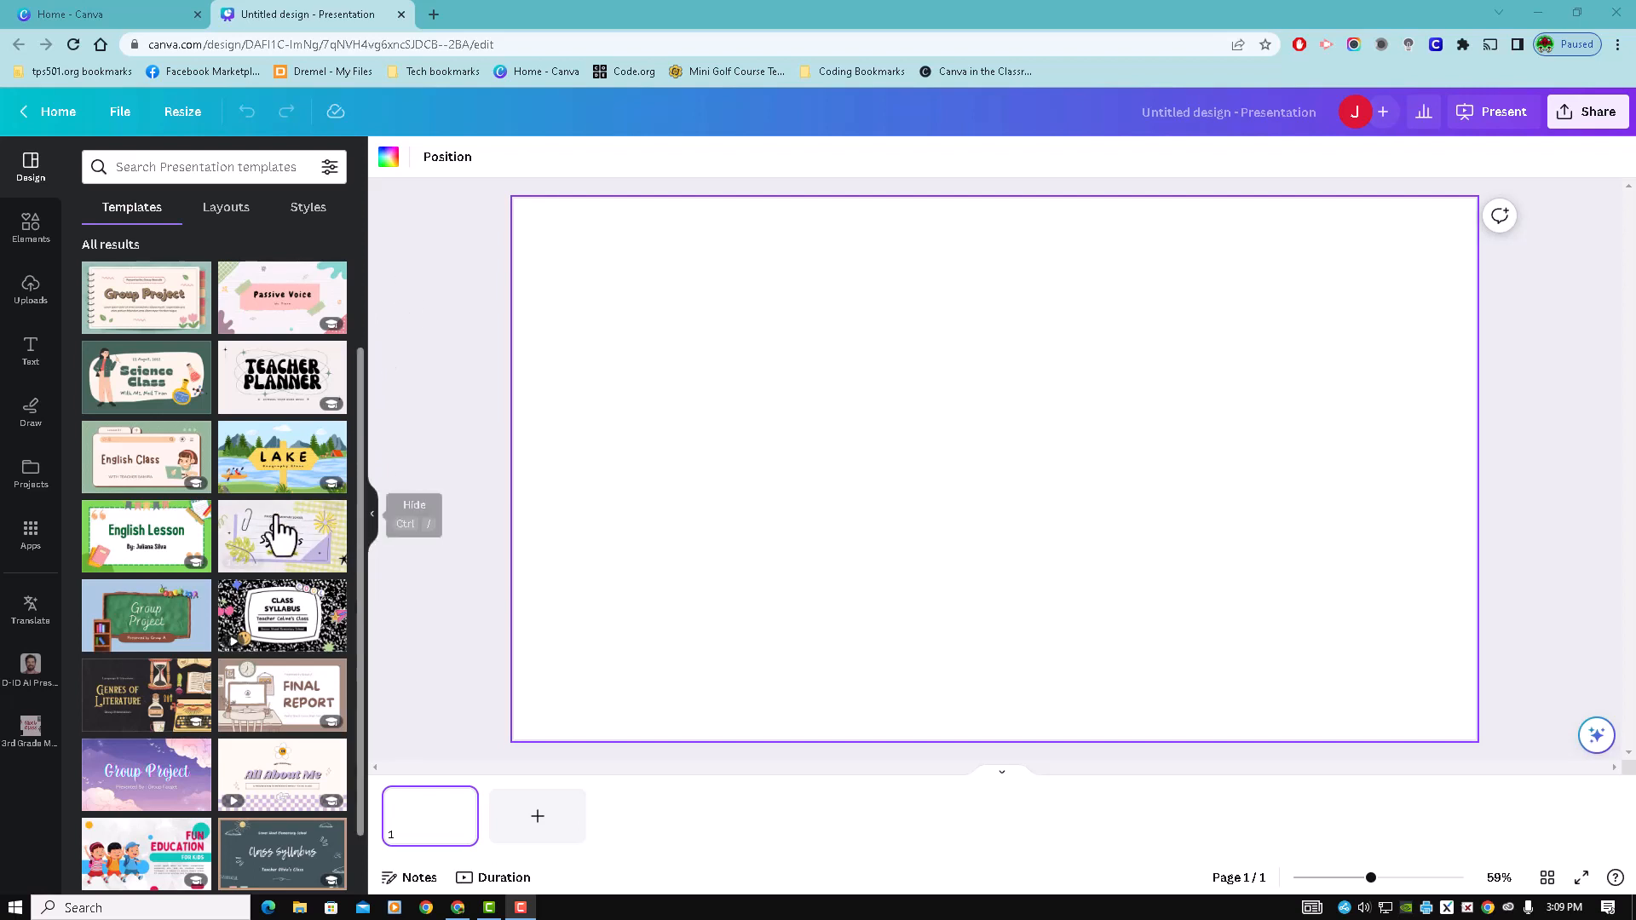
# - Apply all 14 pages of the Pastel Illustration Computer UI English Class Education Presentation template and present the design full screen
pyautogui.click(129, 470)
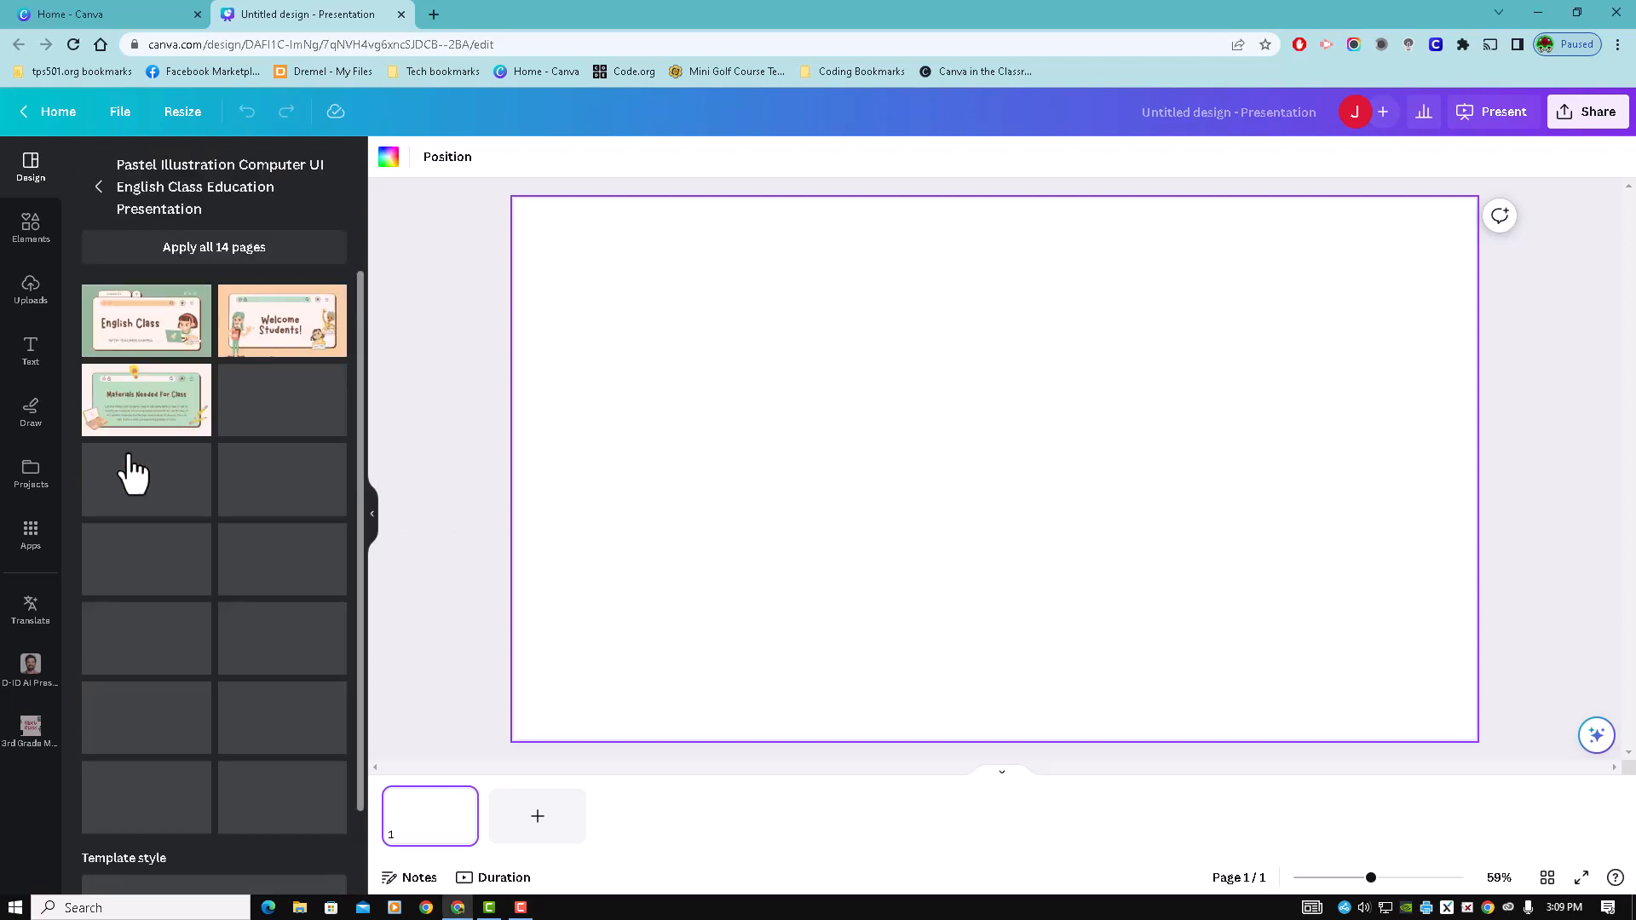
pyautogui.click(224, 254)
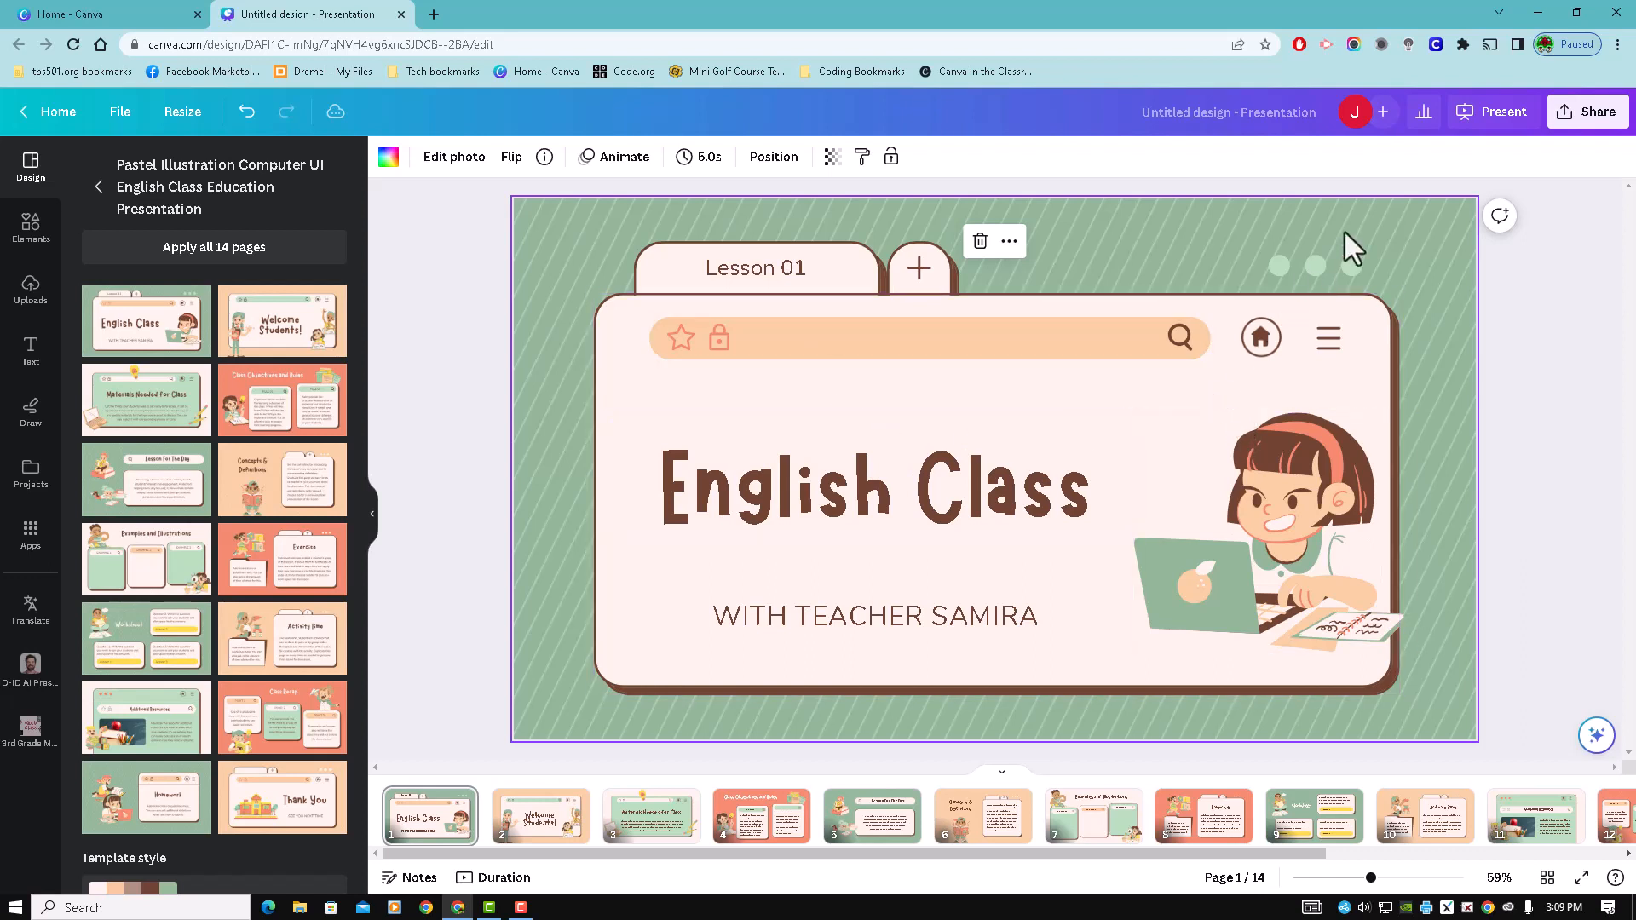
pyautogui.click(1498, 119)
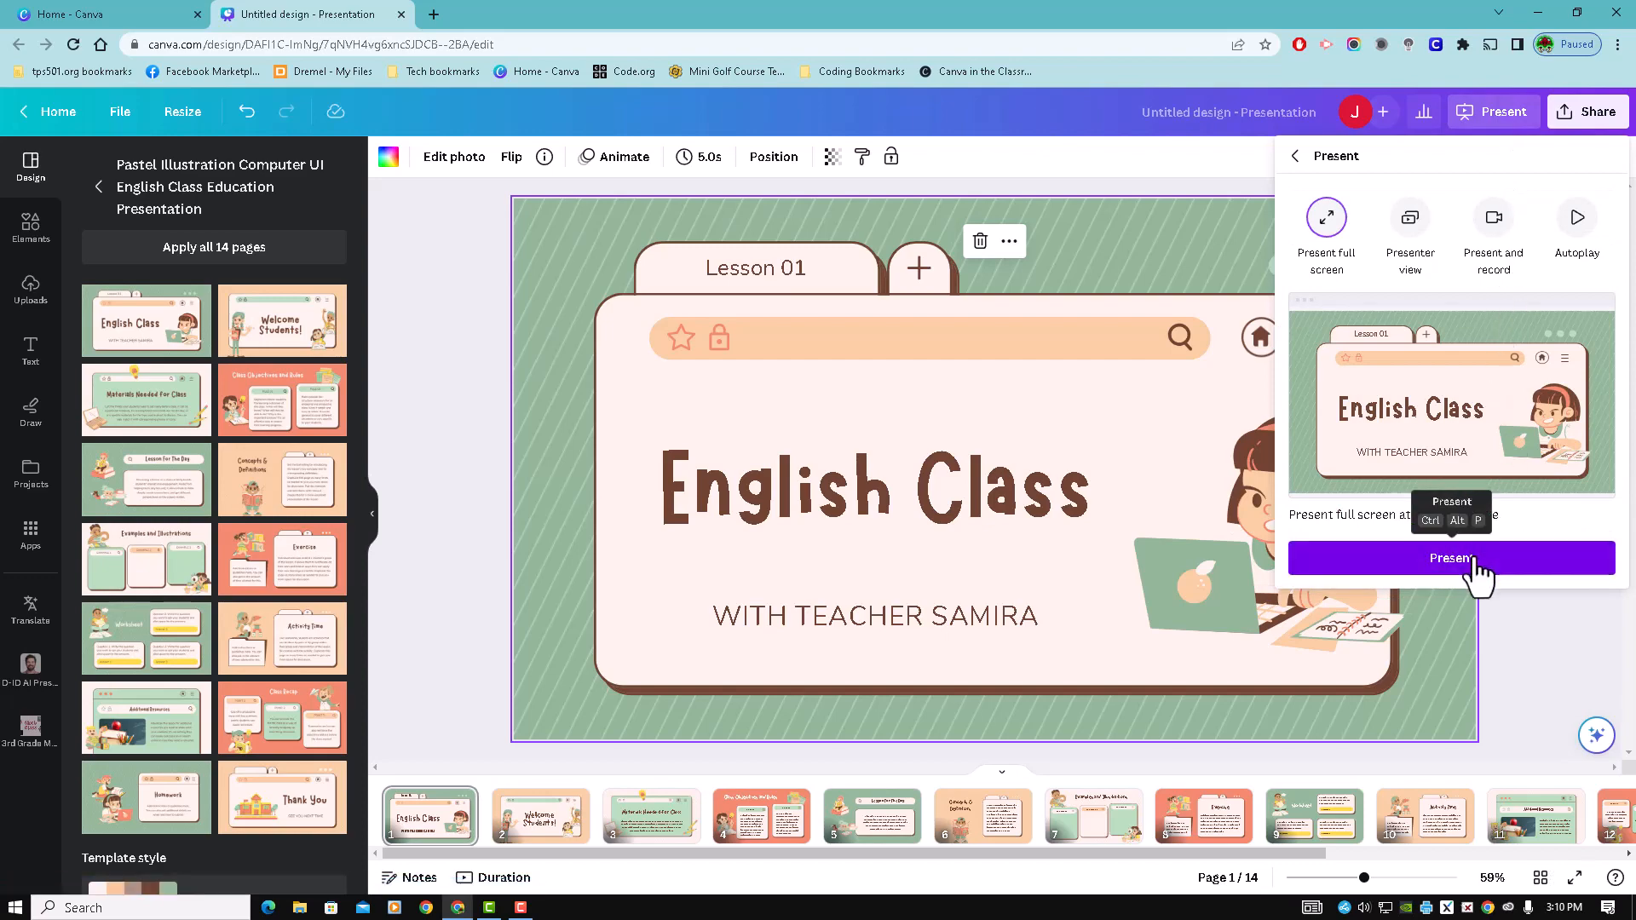
pyautogui.click(1479, 565)
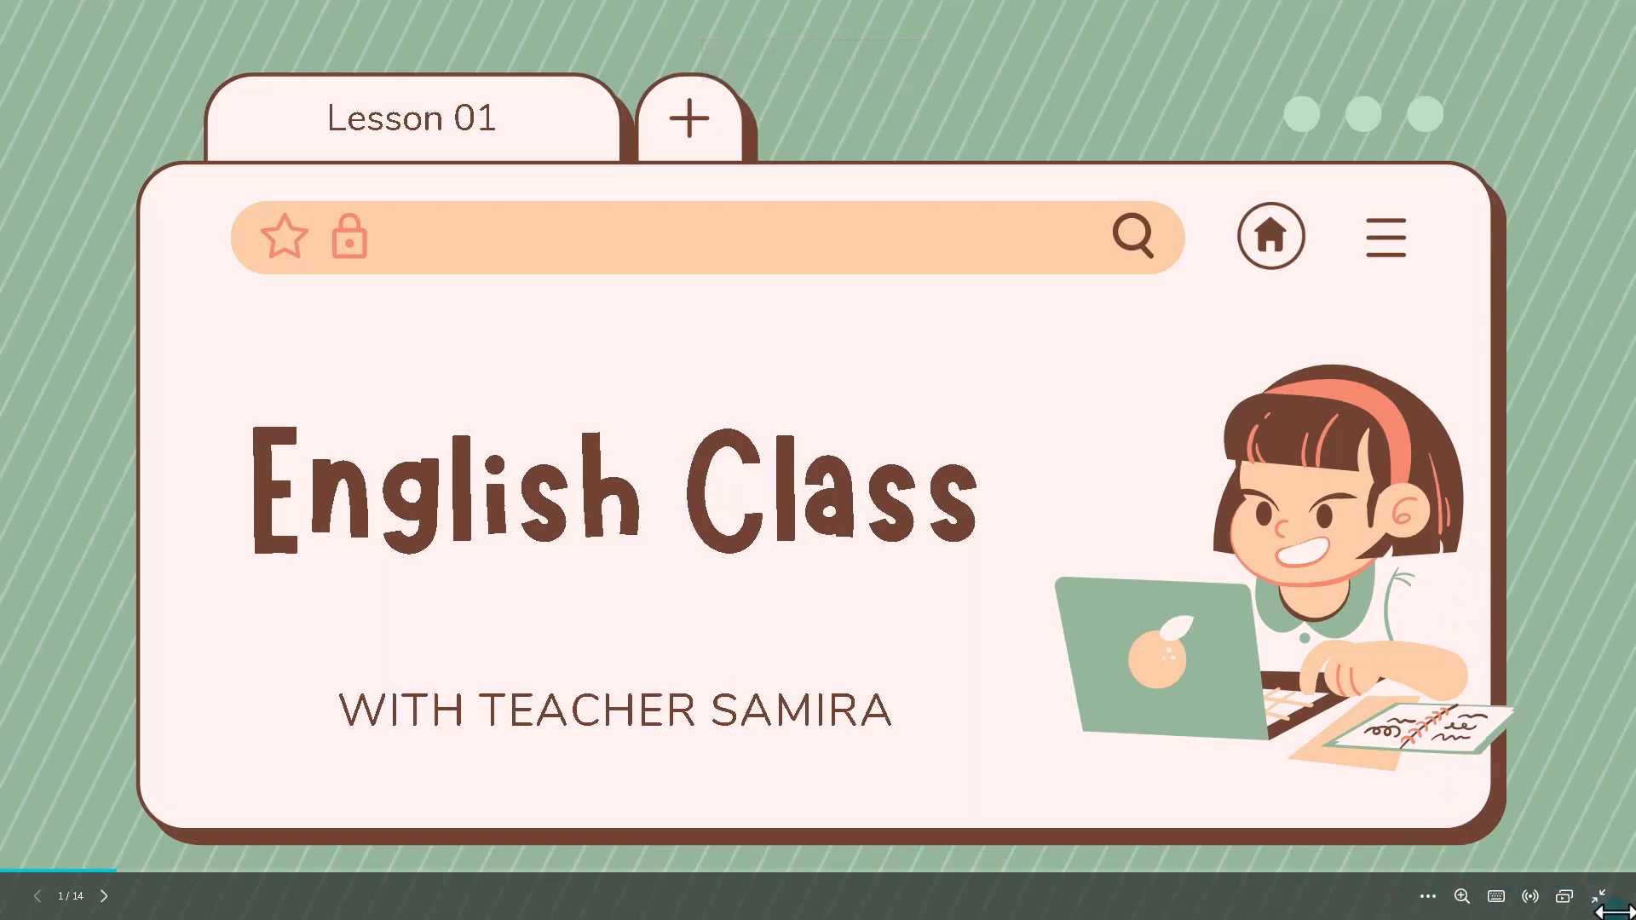
# - Start a new Canva Live Q&A session during the presentation, then hide its side view and end the session
pyautogui.click(1531, 896)
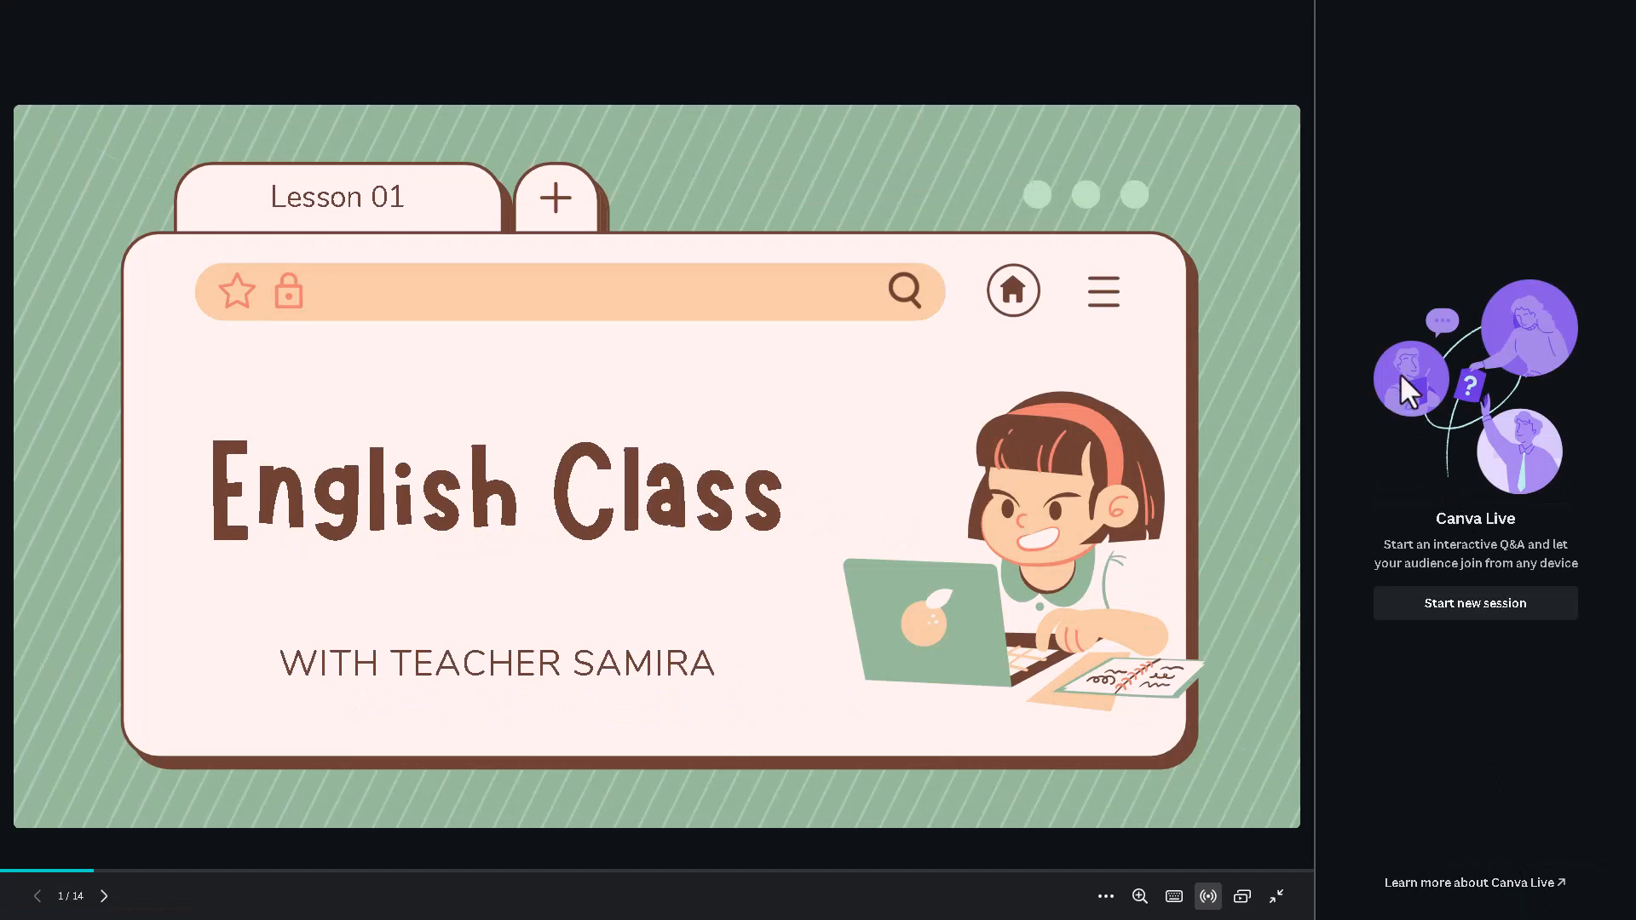
pyautogui.click(1493, 607)
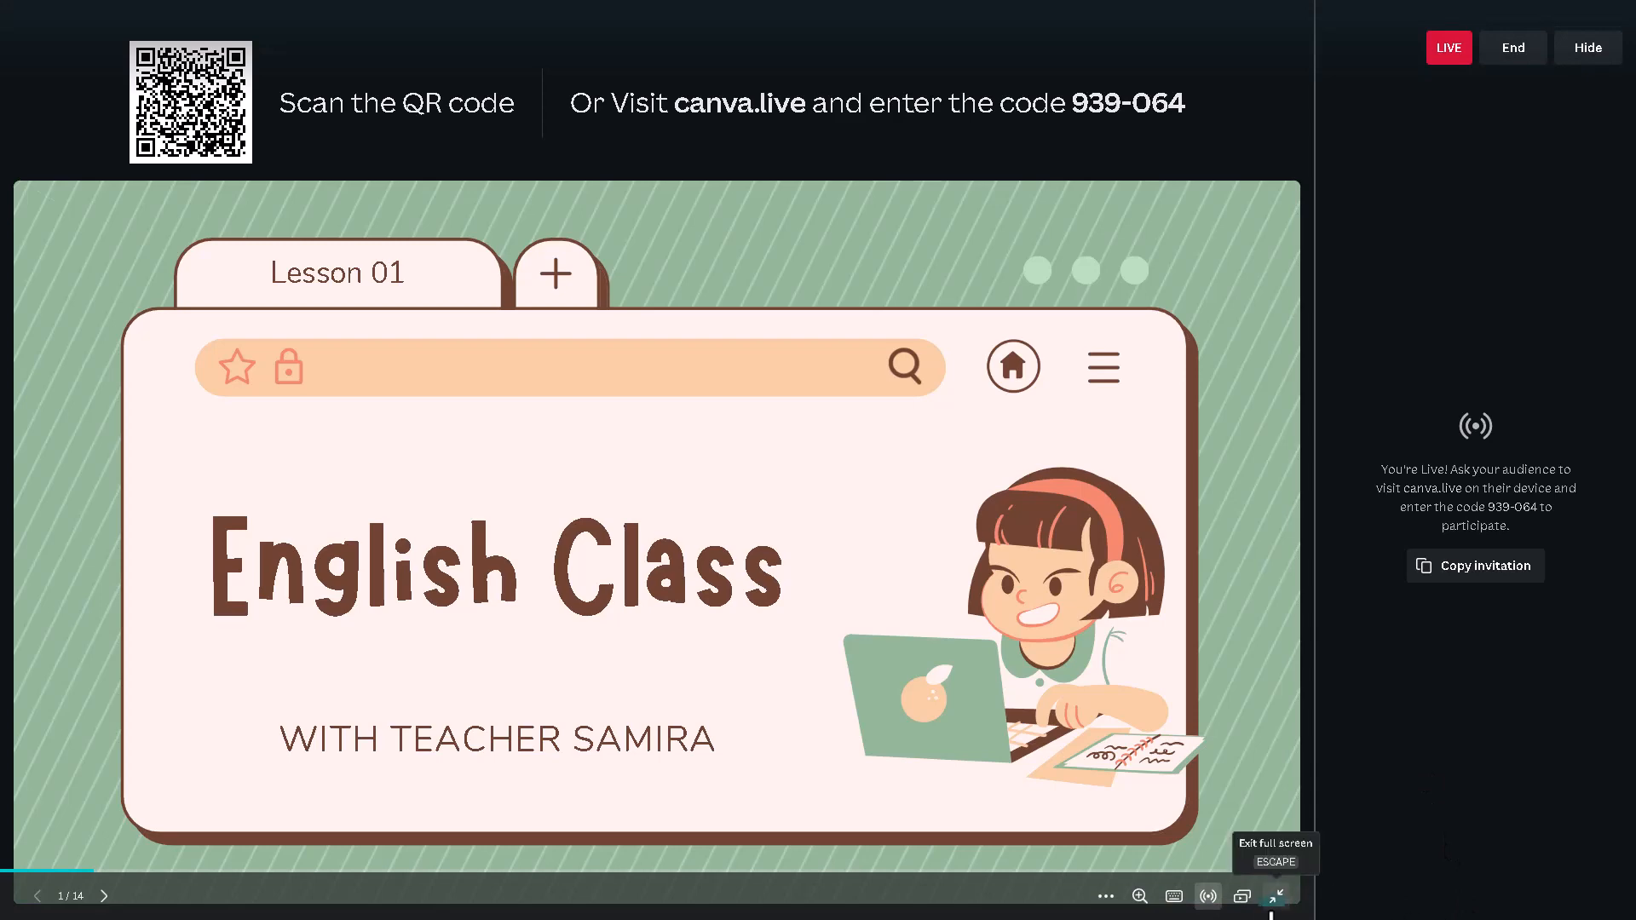
pyautogui.click(1208, 897)
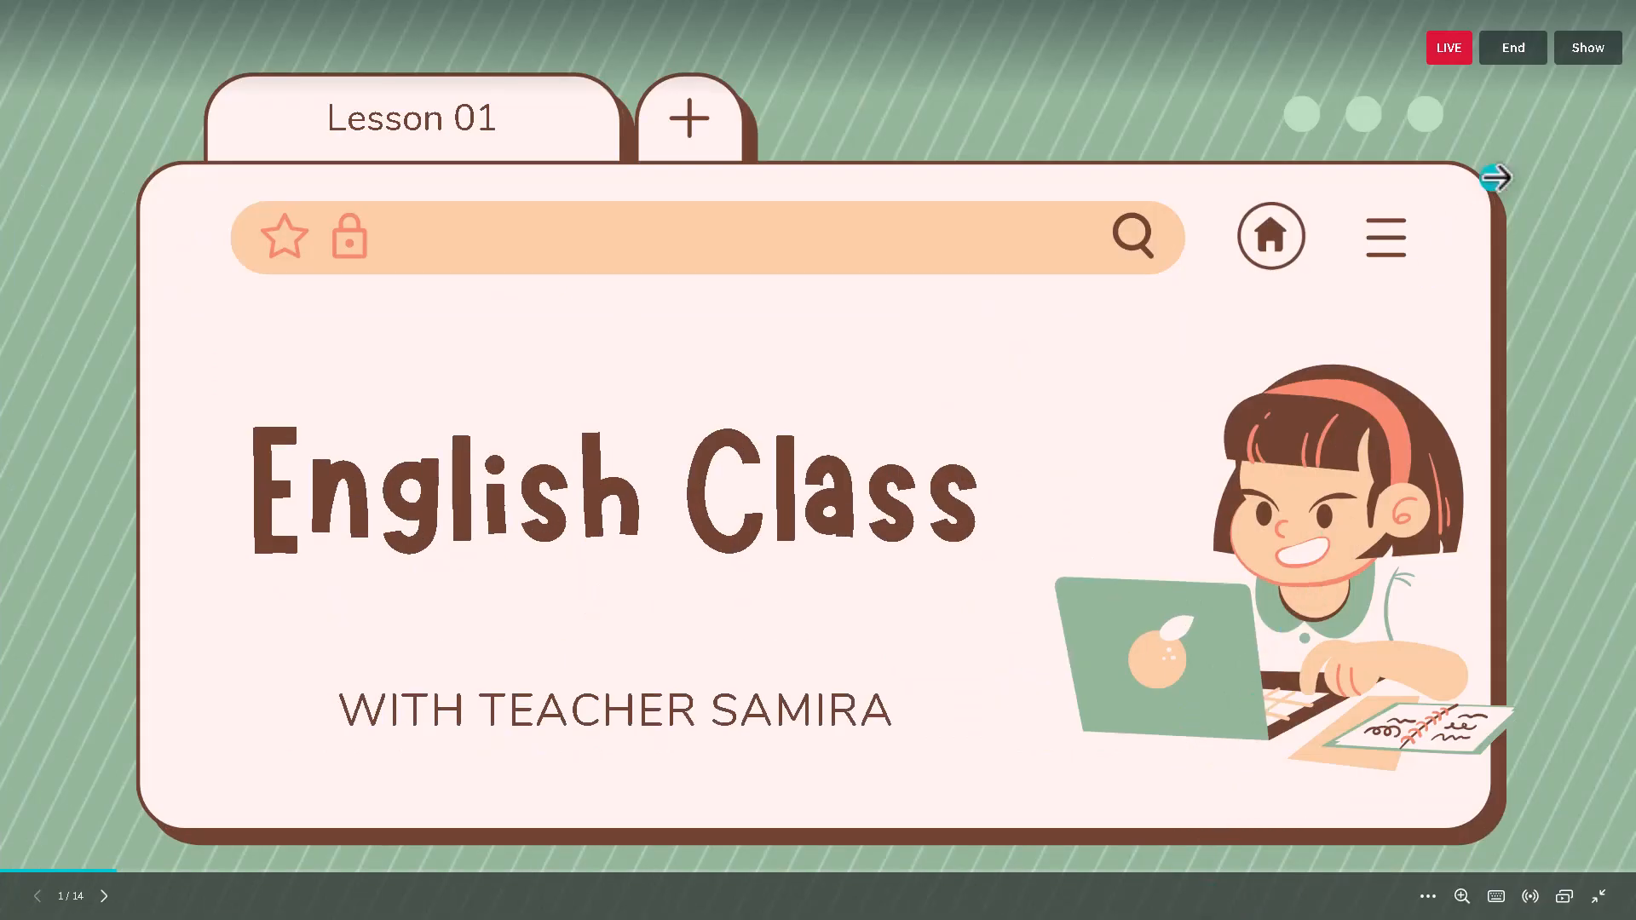
pyautogui.click(1513, 51)
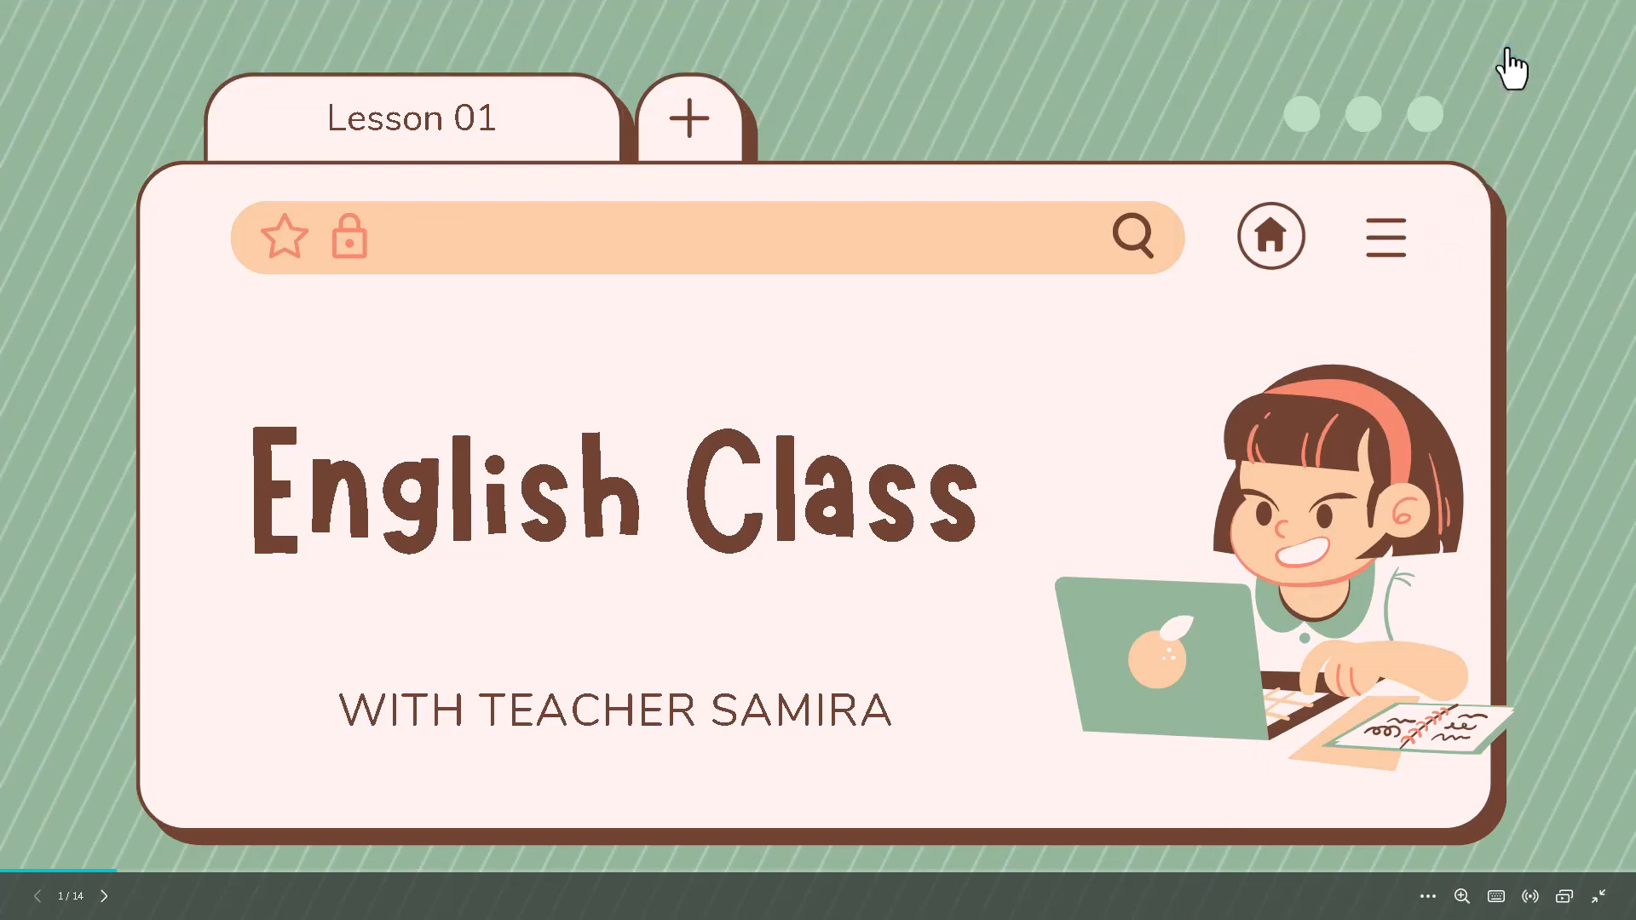